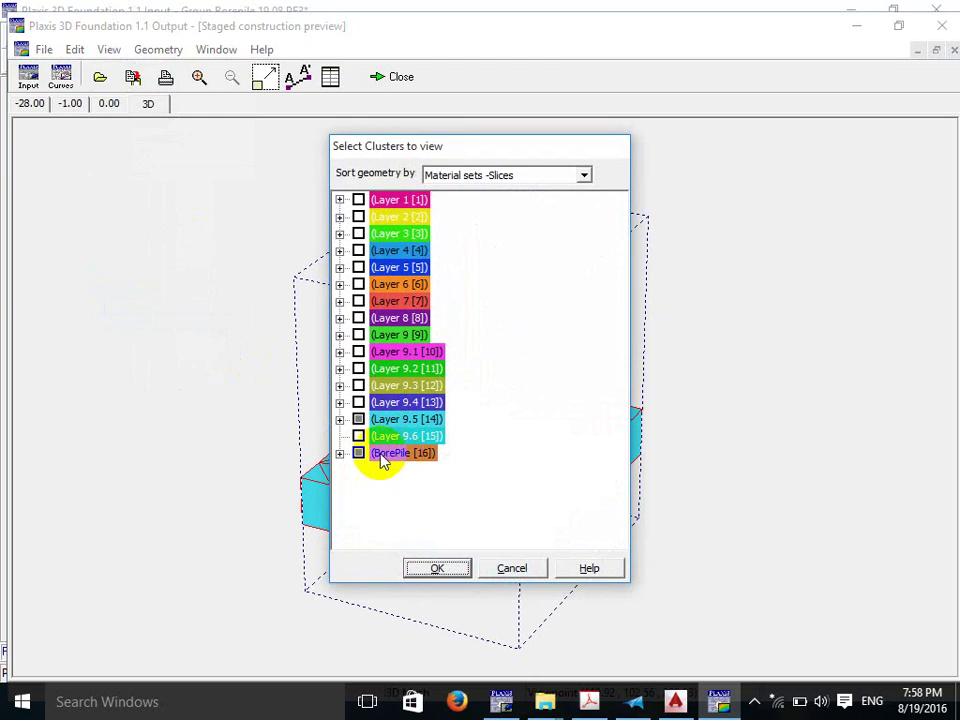
Leave the cluster selection unchanged, examine the pile cap and its load up close in the 3D preview, and close the preview.
click(514, 570)
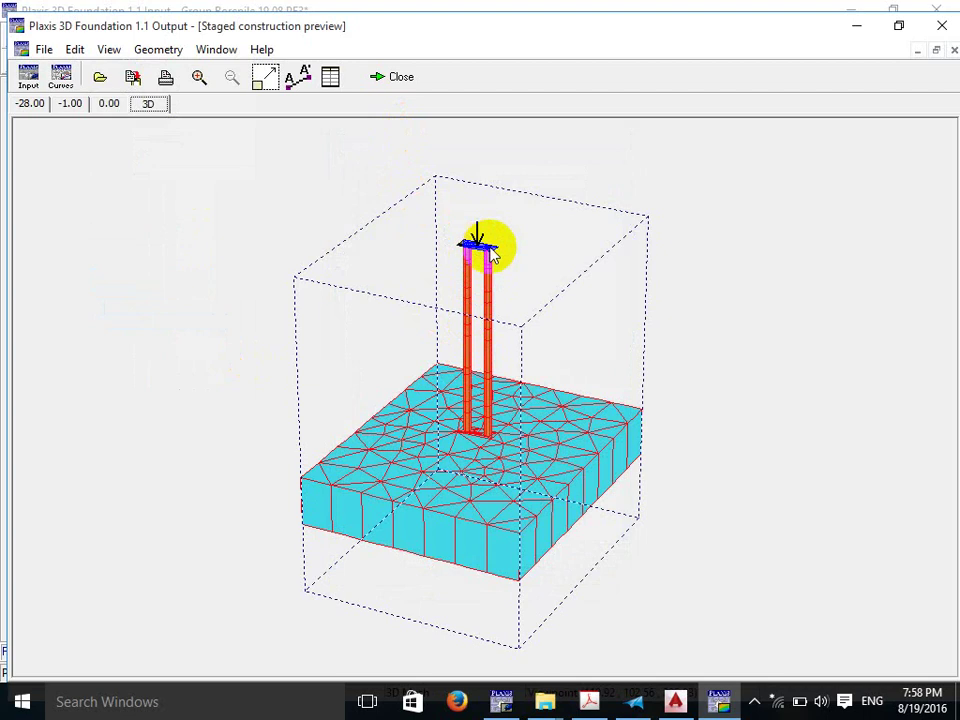
click(199, 77)
drag(396, 189, 454, 236)
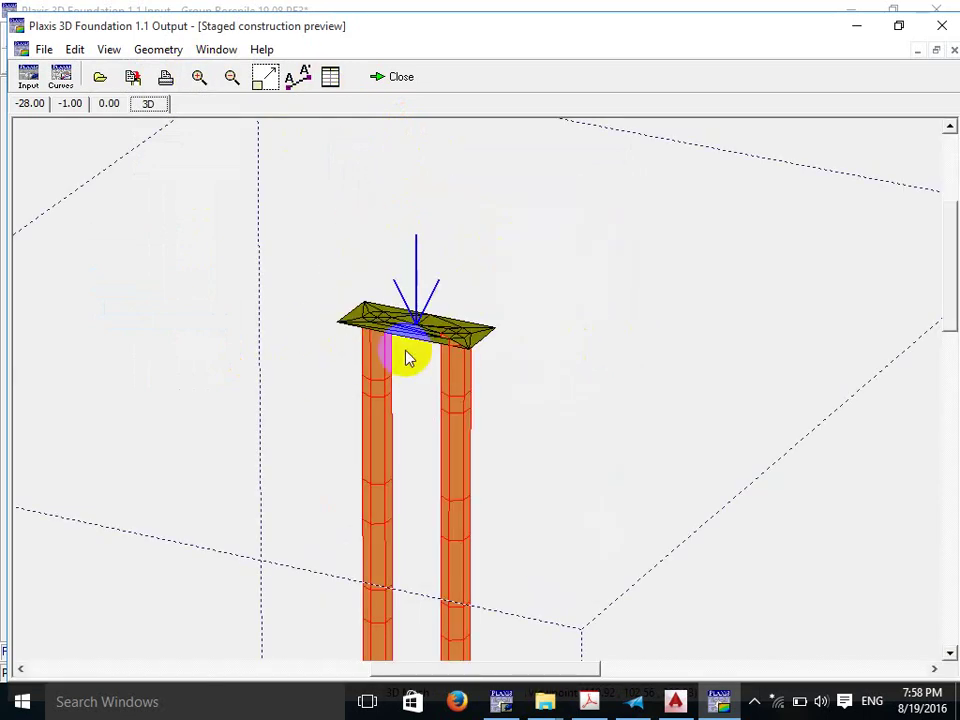
click(388, 78)
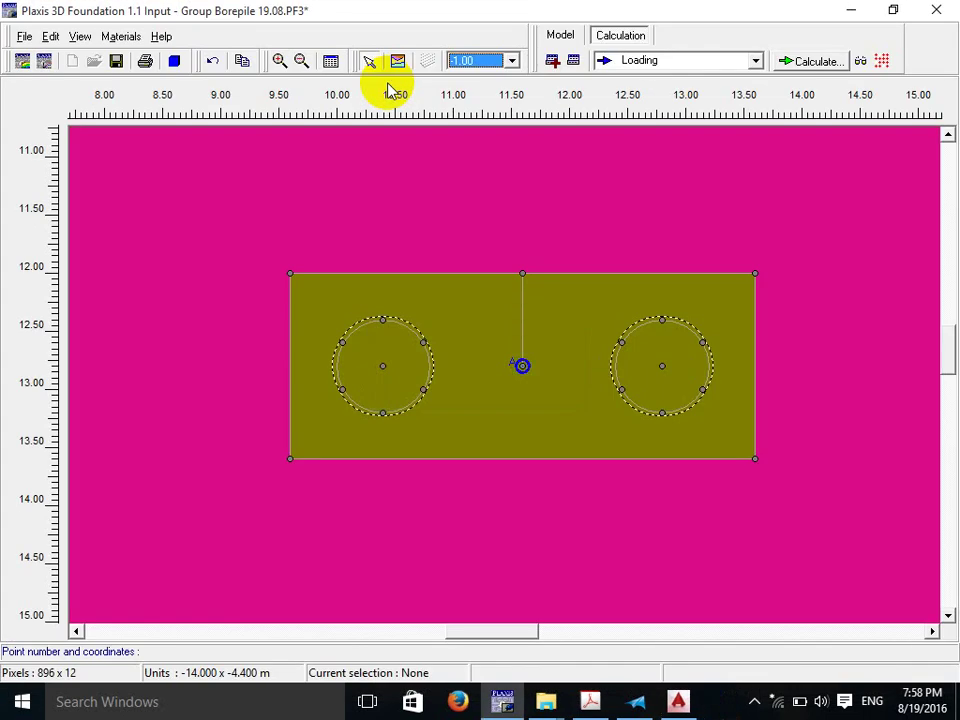
Check the curve point at the pile cap's centre in the -1.00 work plane and update the point selection.
click(880, 61)
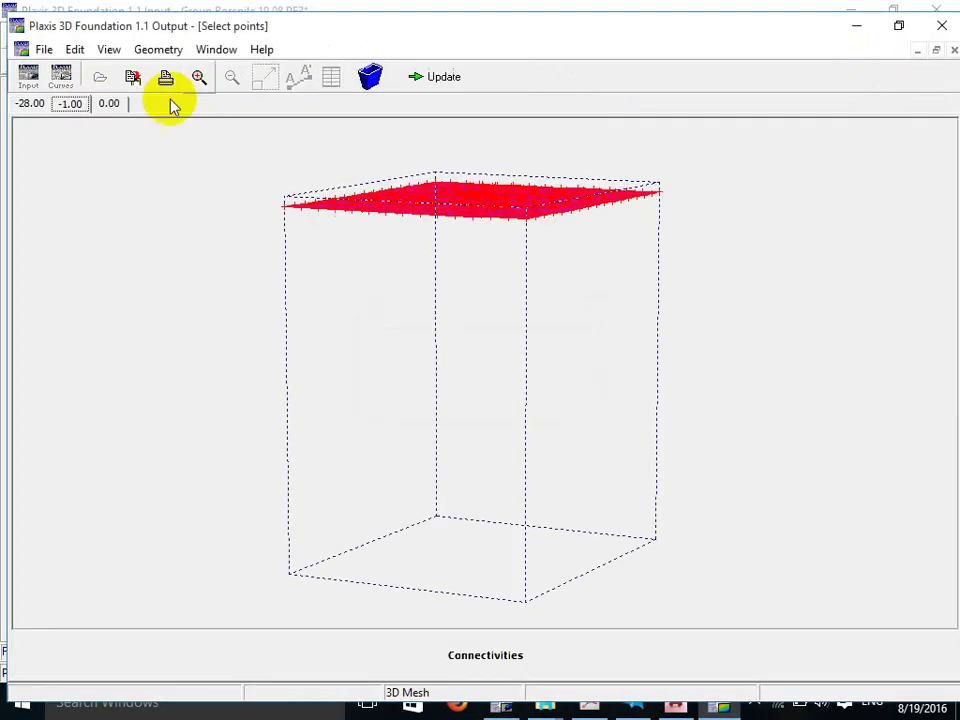
click(76, 104)
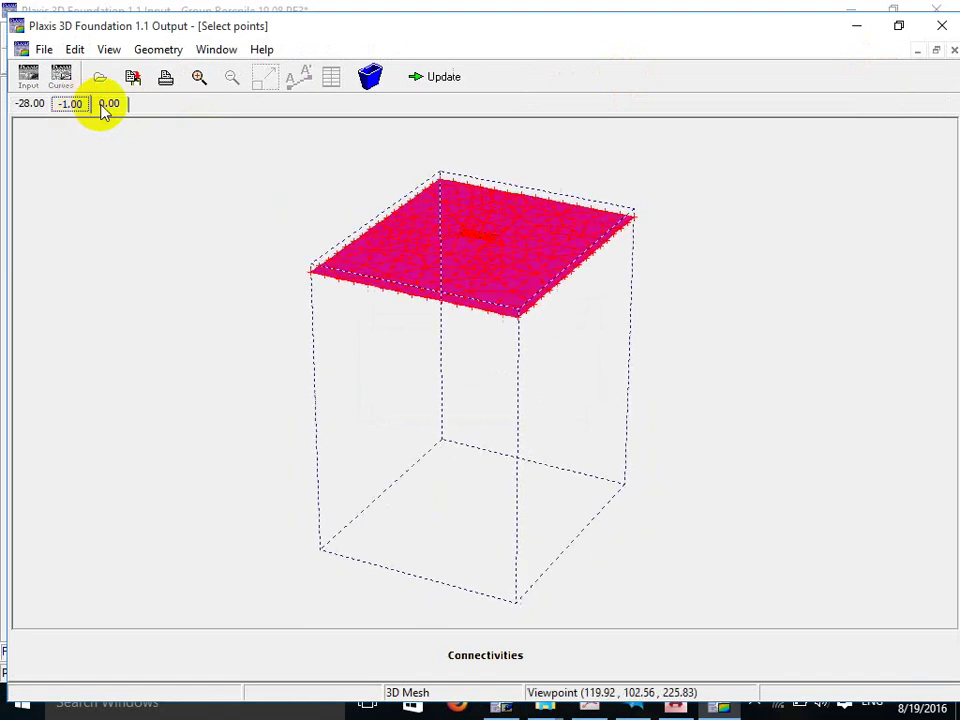
click(430, 207)
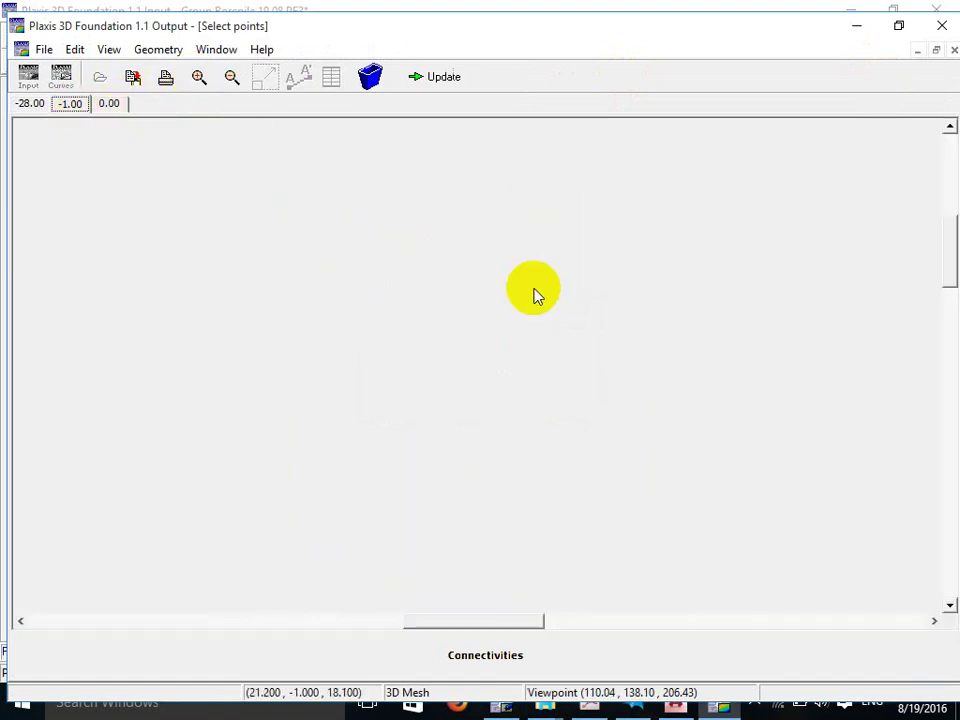
click(199, 77)
click(420, 390)
mouse_move(420, 390)
mouse_down()
mouse_move(439, 385)
mouse_move(462, 399)
mouse_move(478, 366)
mouse_move(544, 366)
mouse_move(540, 311)
mouse_up()
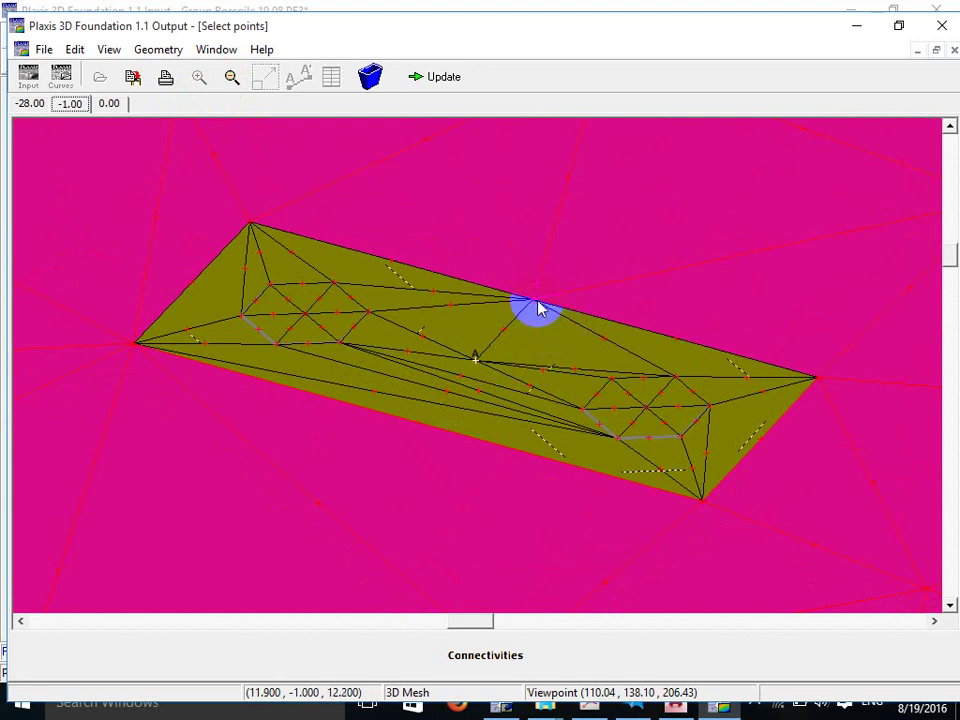
click(438, 80)
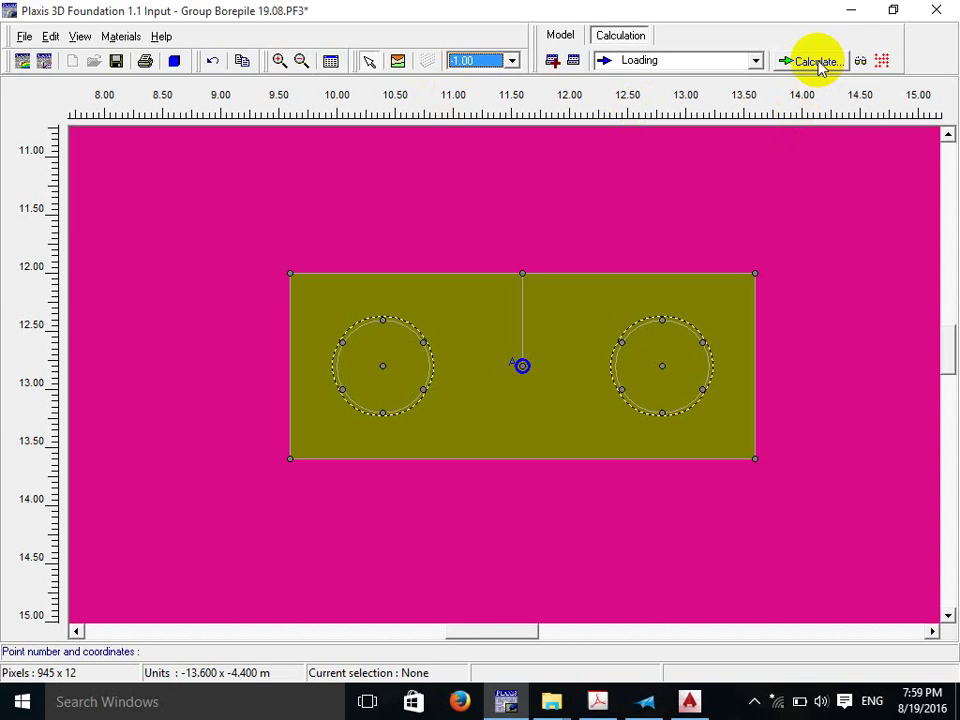
Run the staged construction calculation through the Loading phase, dismissing each error dialog.
click(816, 62)
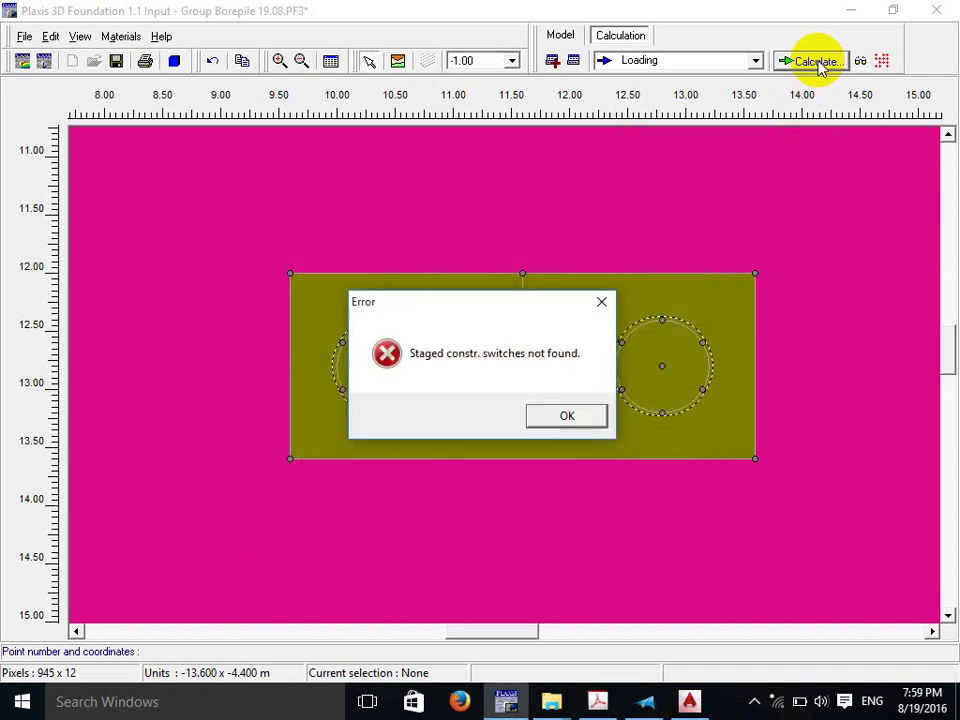
click(577, 425)
click(563, 423)
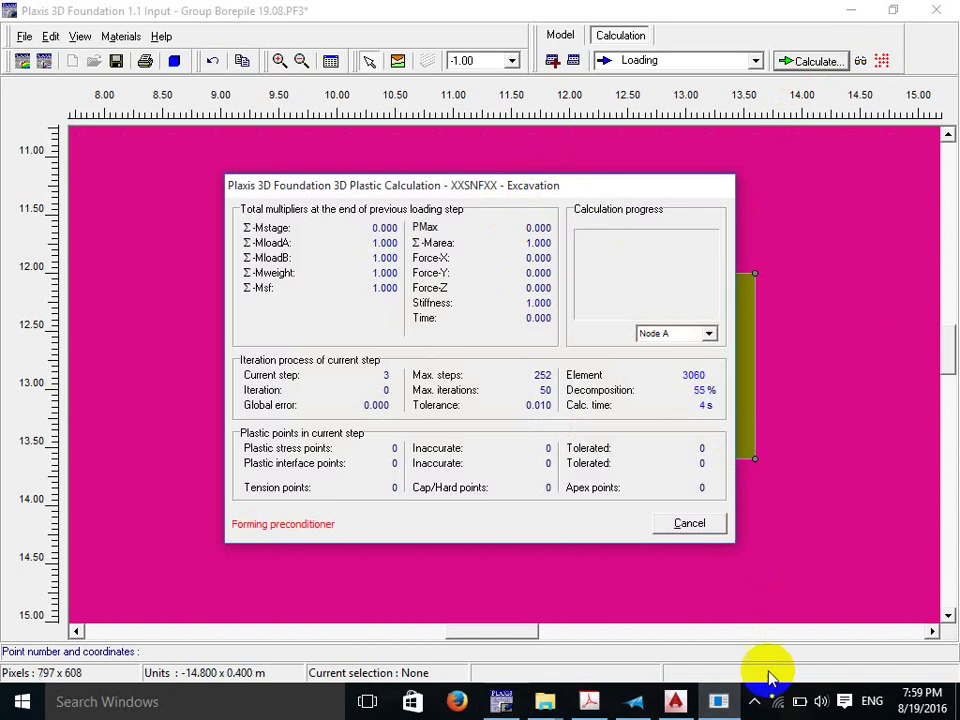
click(756, 702)
click(553, 212)
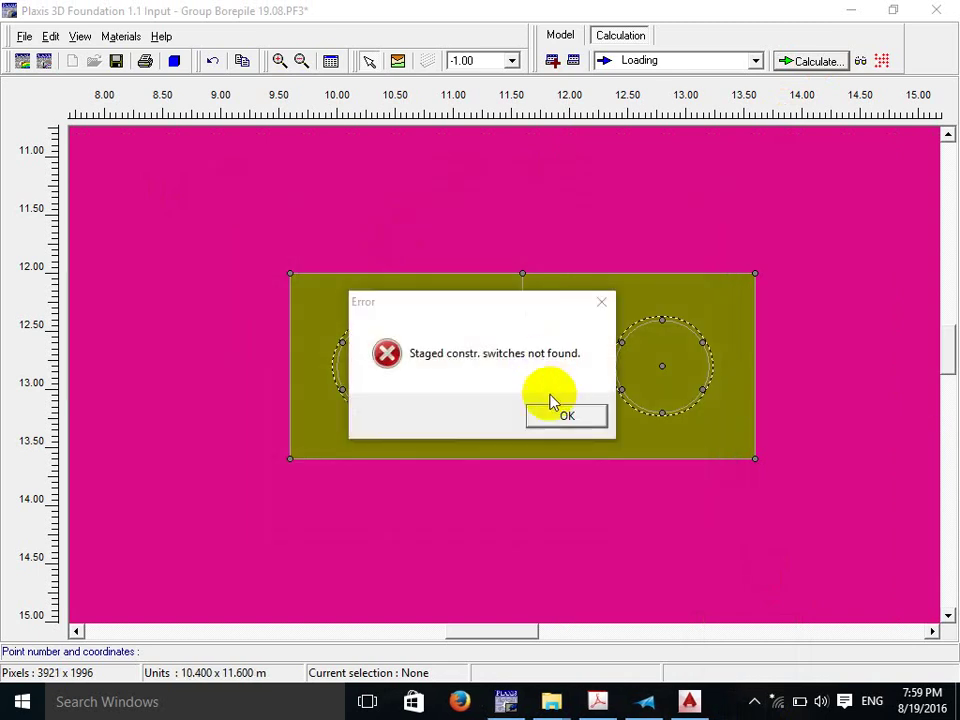
click(566, 417)
click(553, 416)
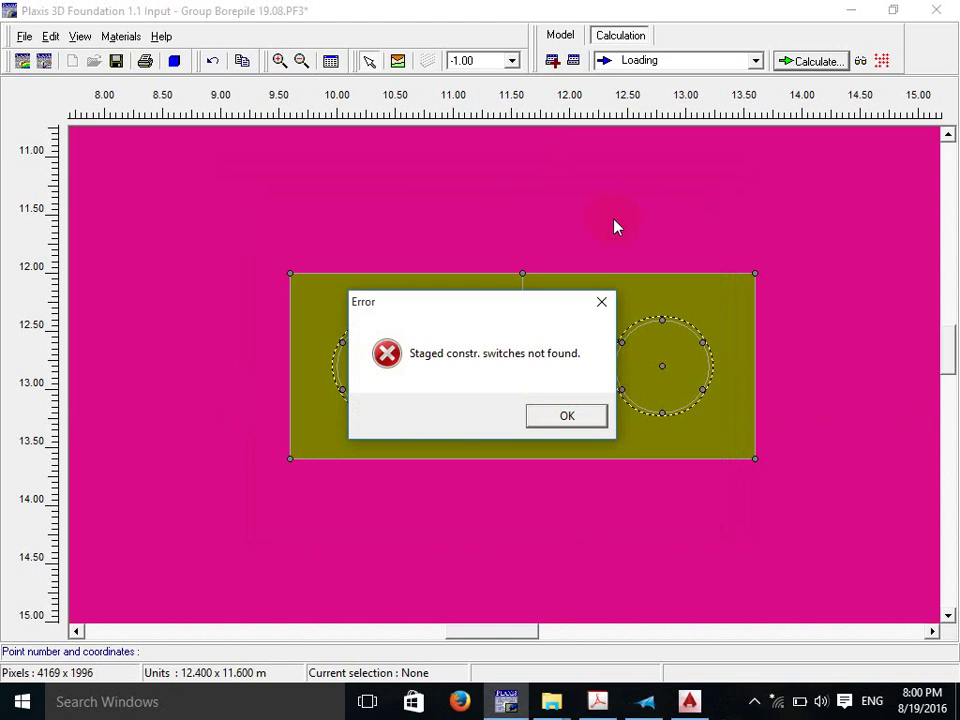
click(582, 416)
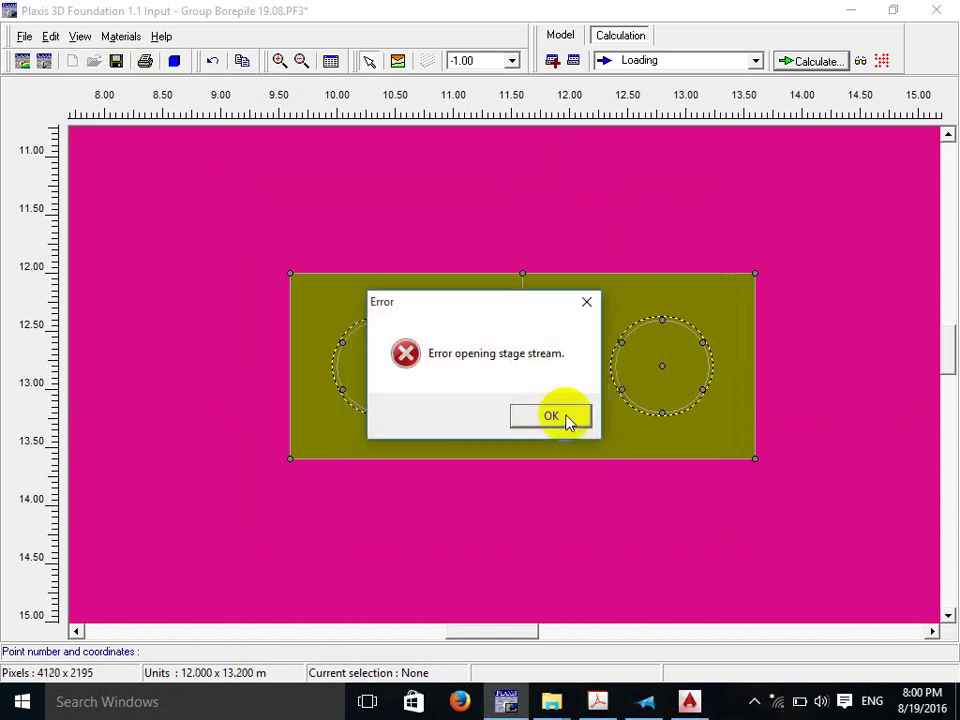
click(560, 417)
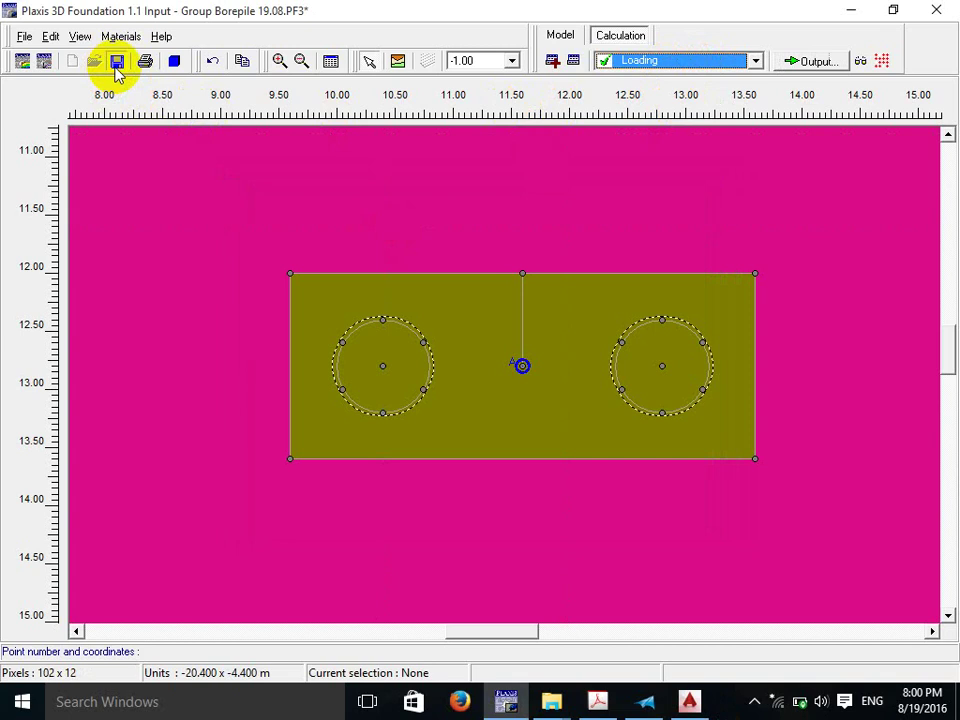
Open the Loading phase output and show the deformed mesh of the -1.00 work plane from a higher viewpoint in a maximized window.
click(802, 66)
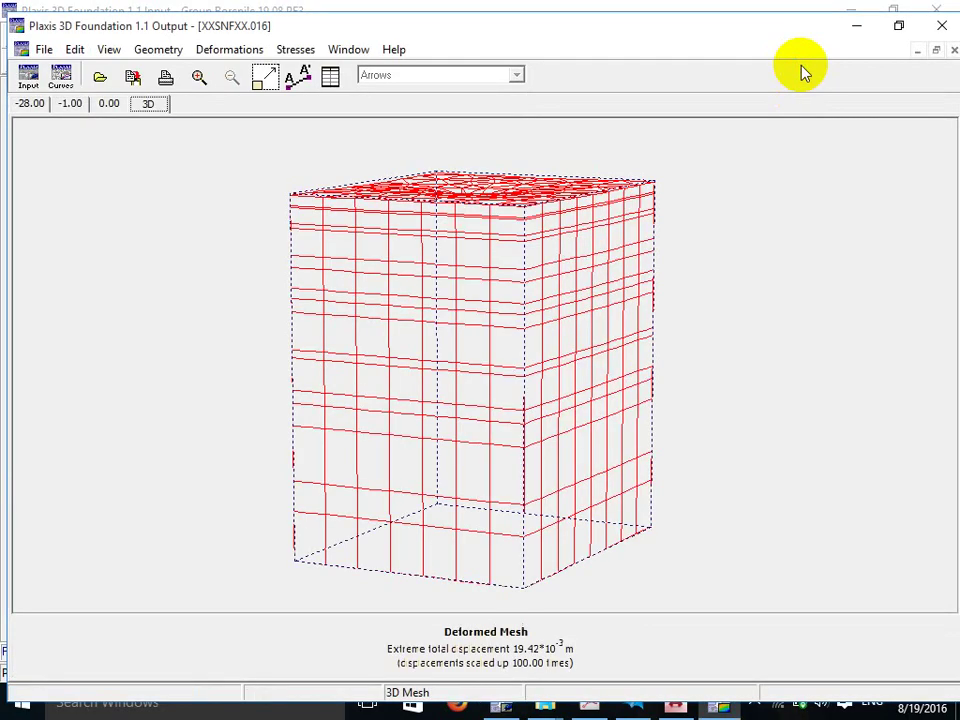
click(72, 106)
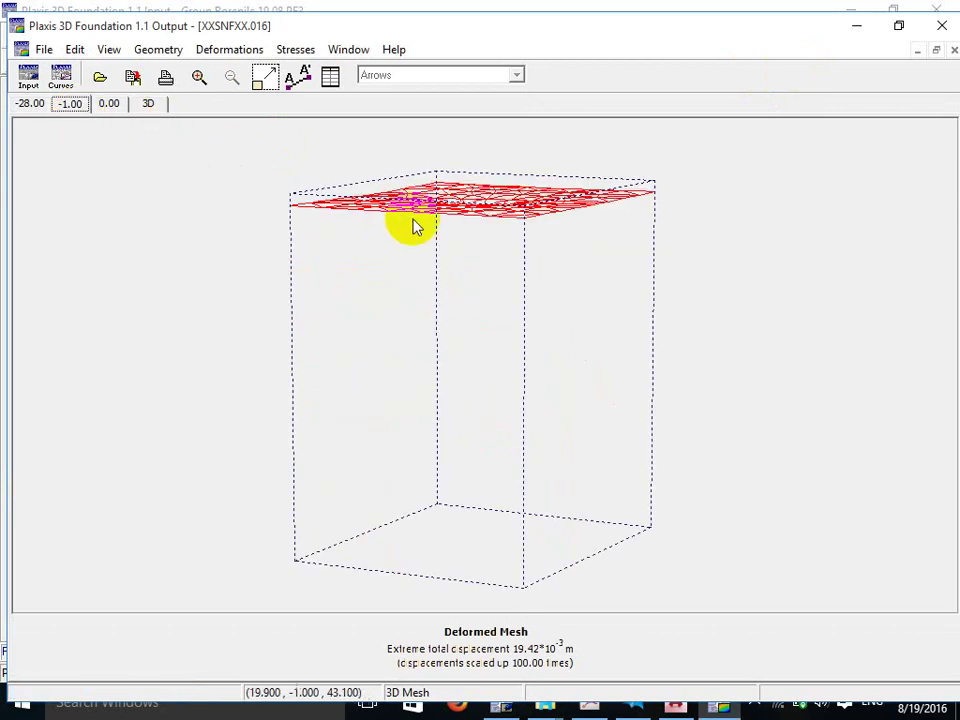
drag(474, 224, 519, 228)
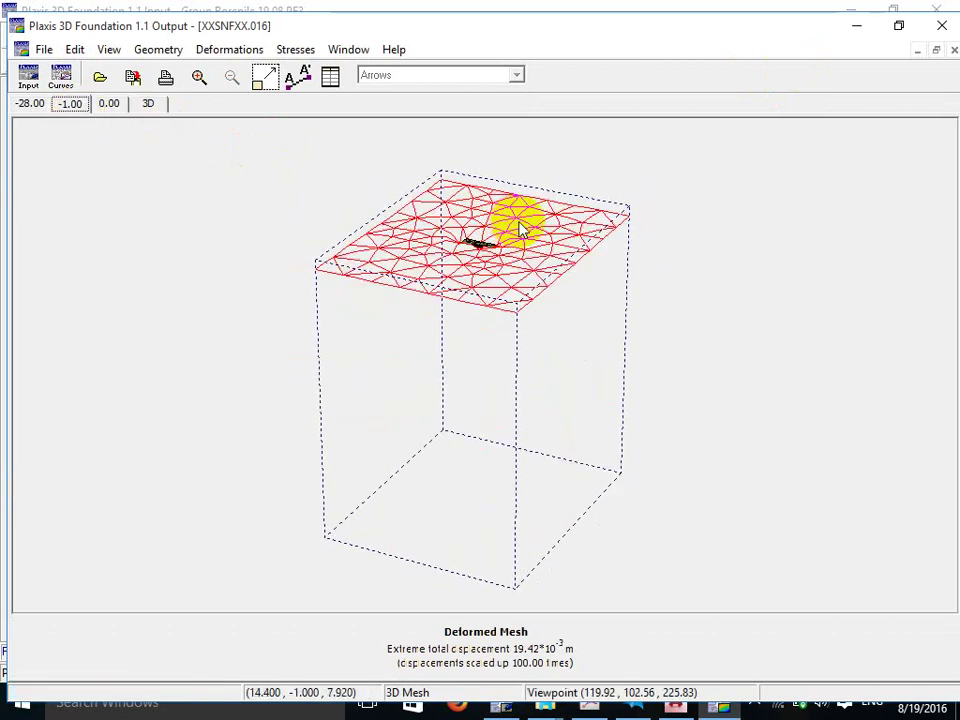
click(898, 25)
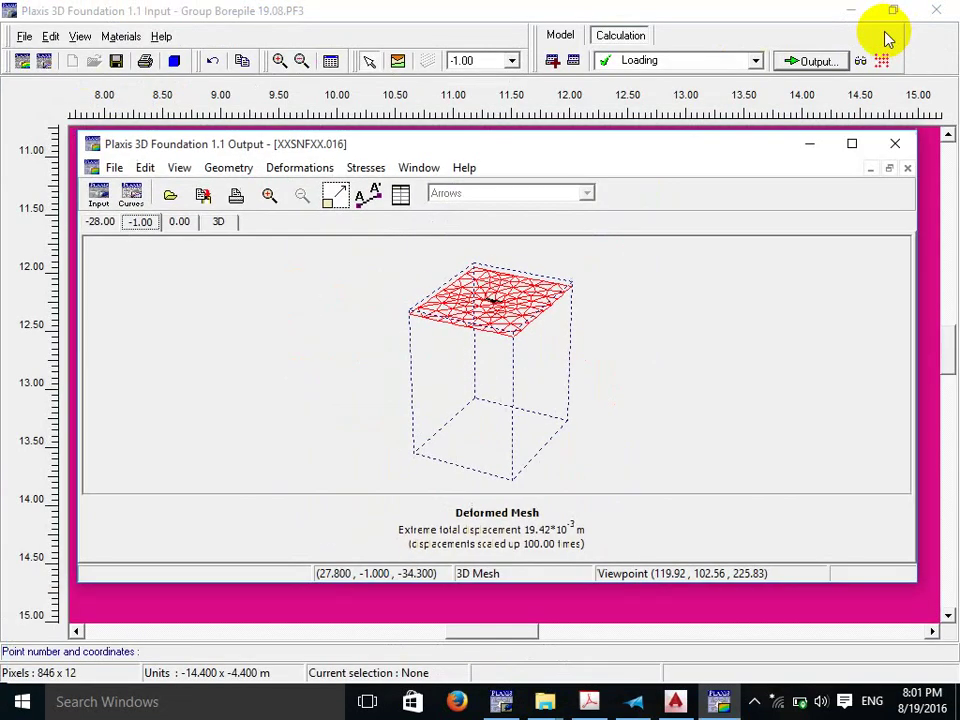
click(854, 146)
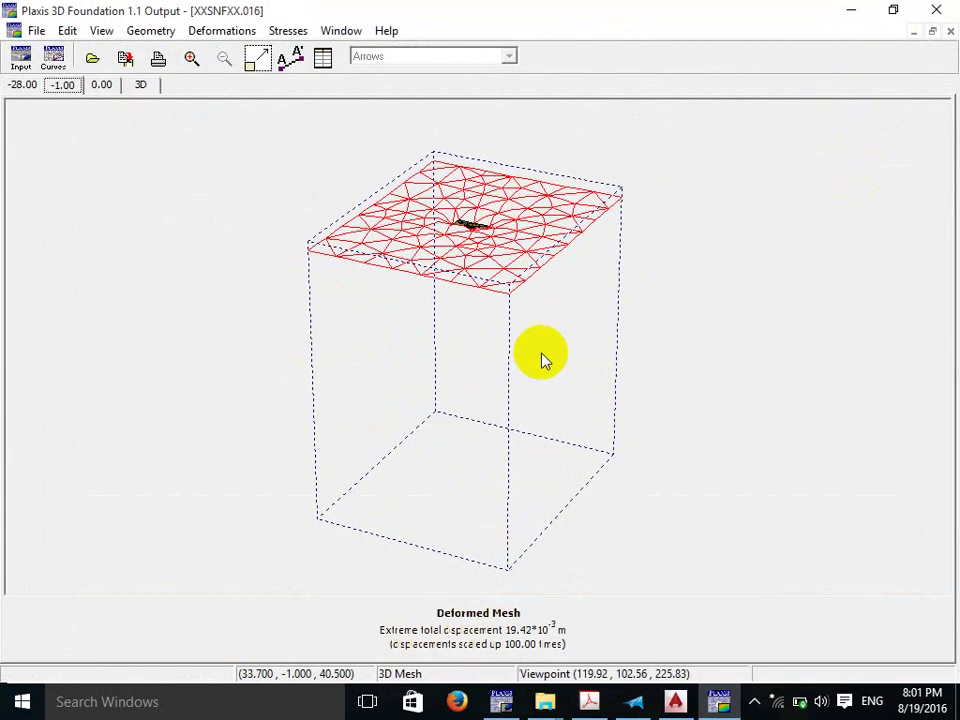
Open the forces and displacements results of the pile cap plate in the -1.00 work plane.
click(191, 58)
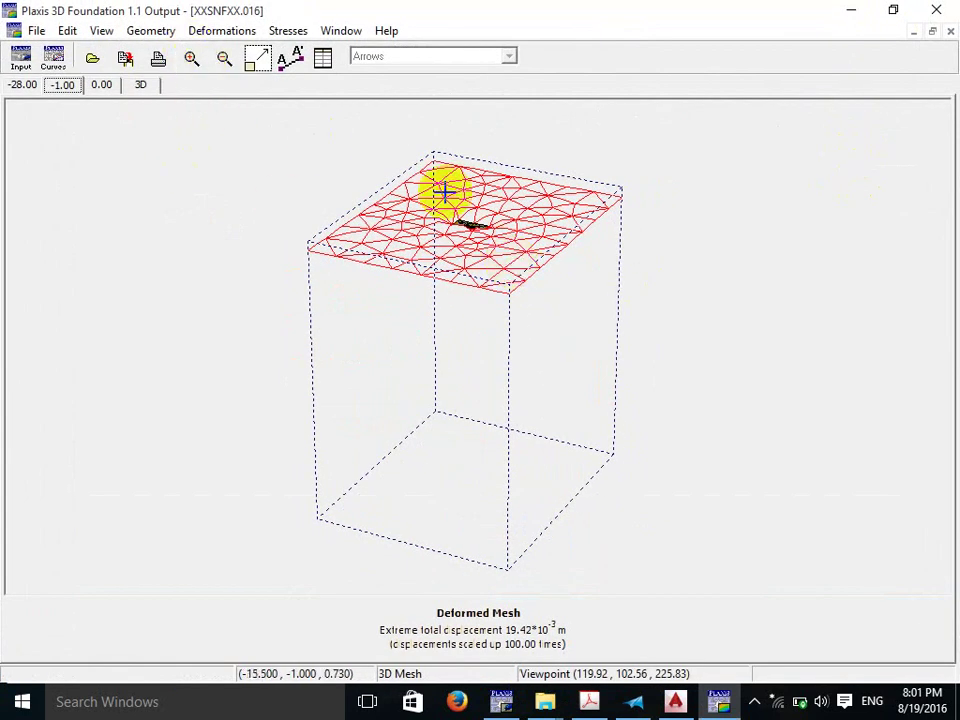
drag(444, 191, 523, 258)
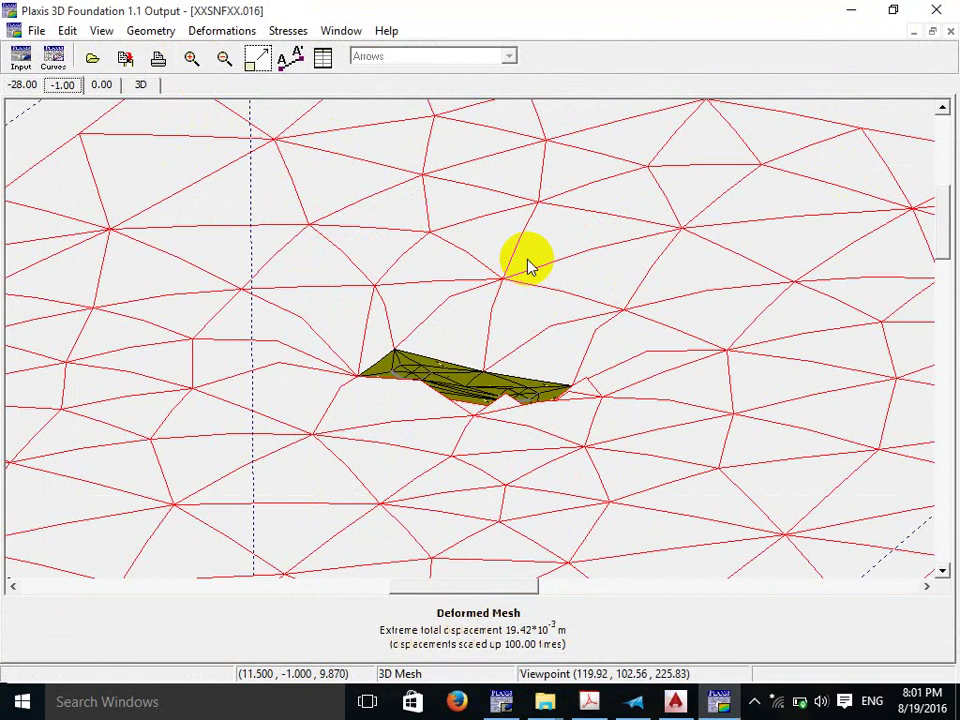
click(435, 388)
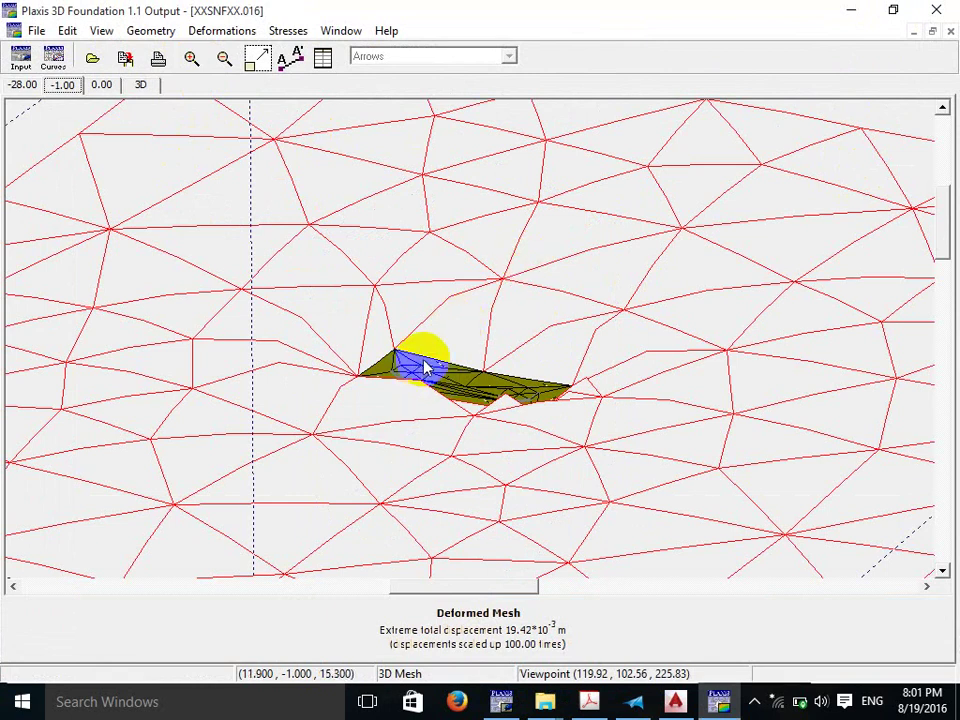
double_click(423, 362)
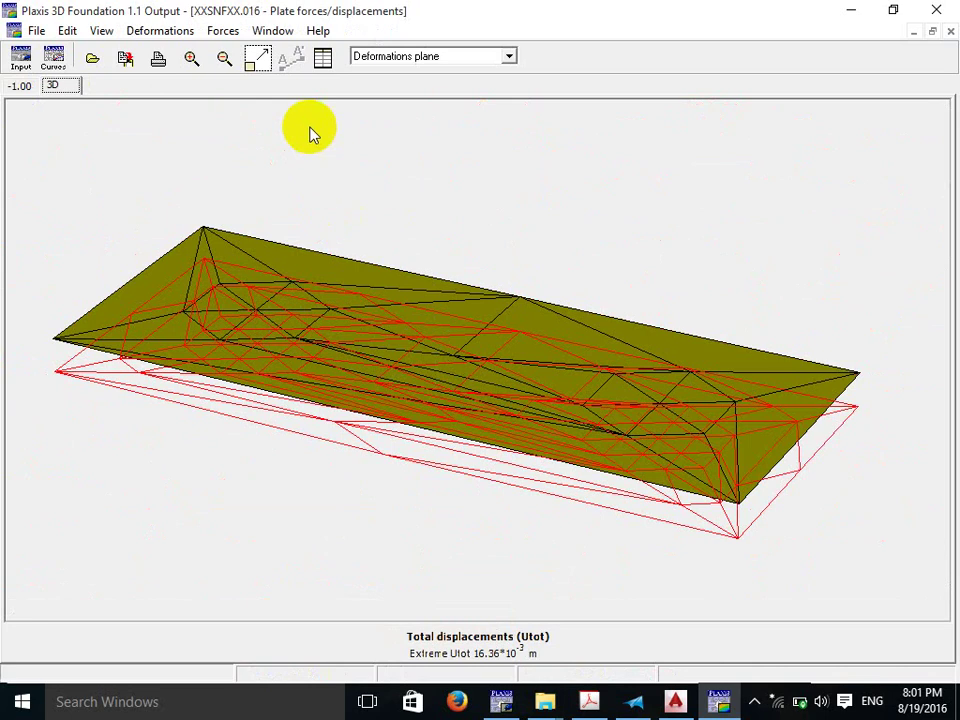
Display the plate's bending moments M11 as shadings.
click(226, 31)
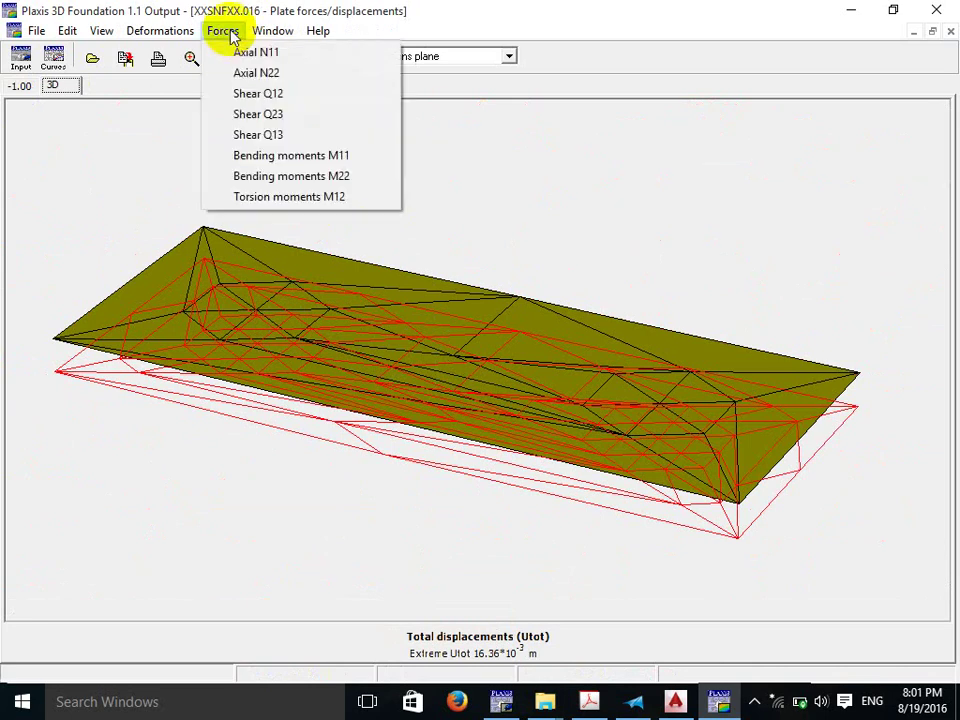
click(296, 157)
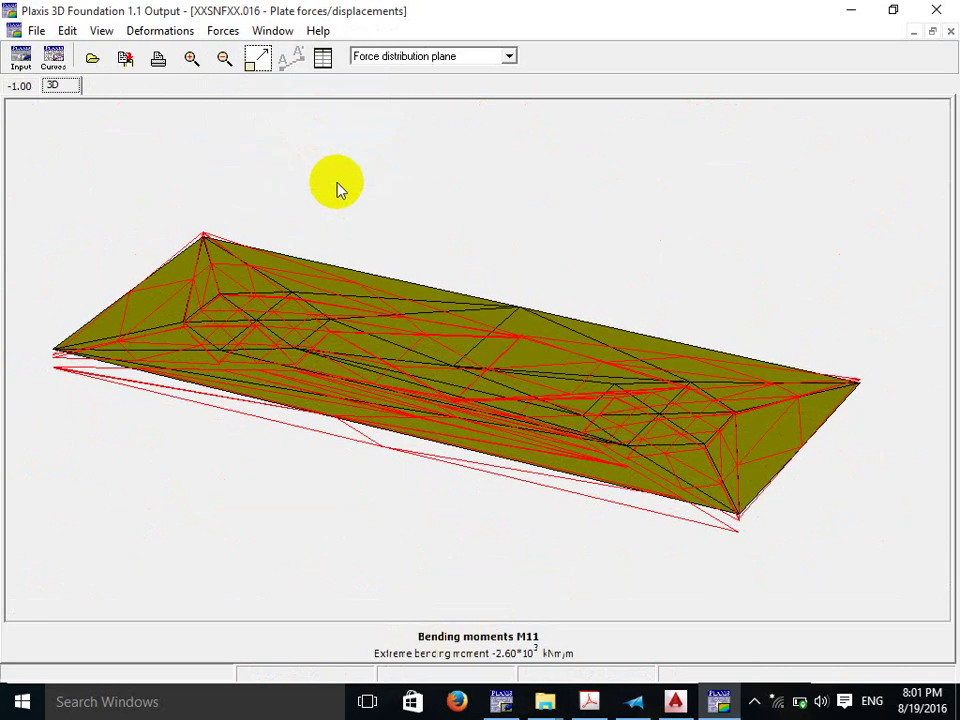
click(435, 60)
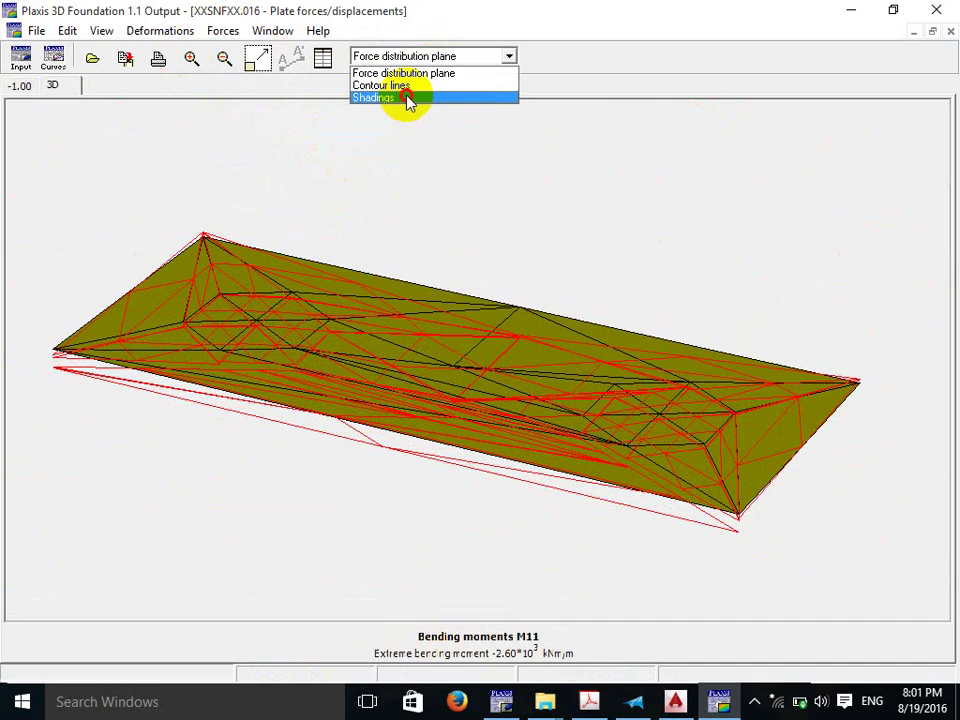
click(405, 96)
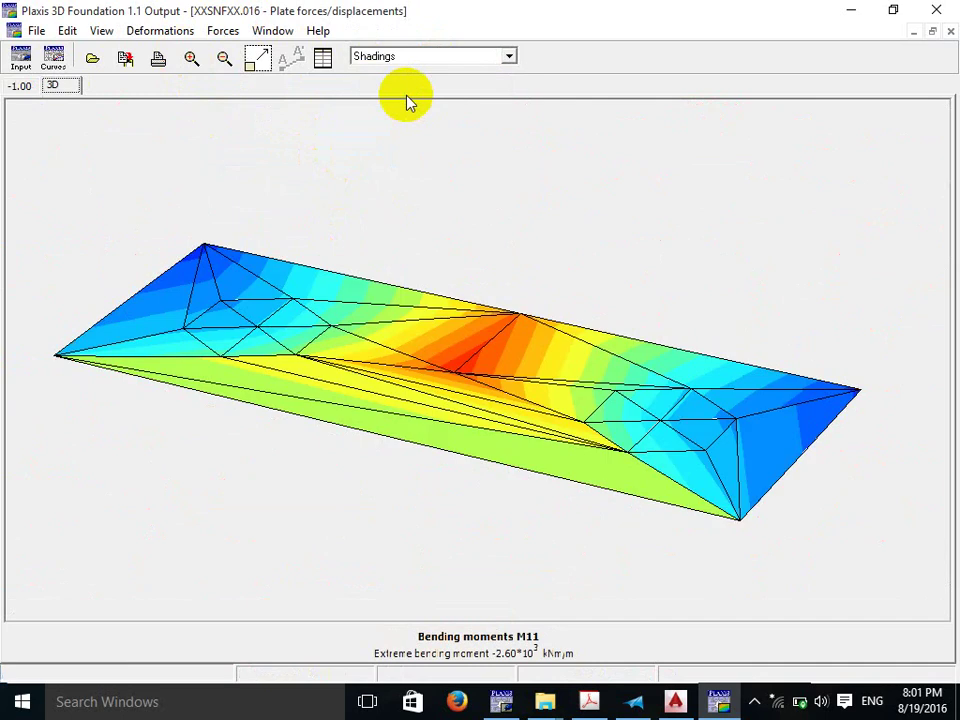
Show the plate's local axes and the colour legend on the M11 bending moment plot.
click(101, 31)
click(133, 230)
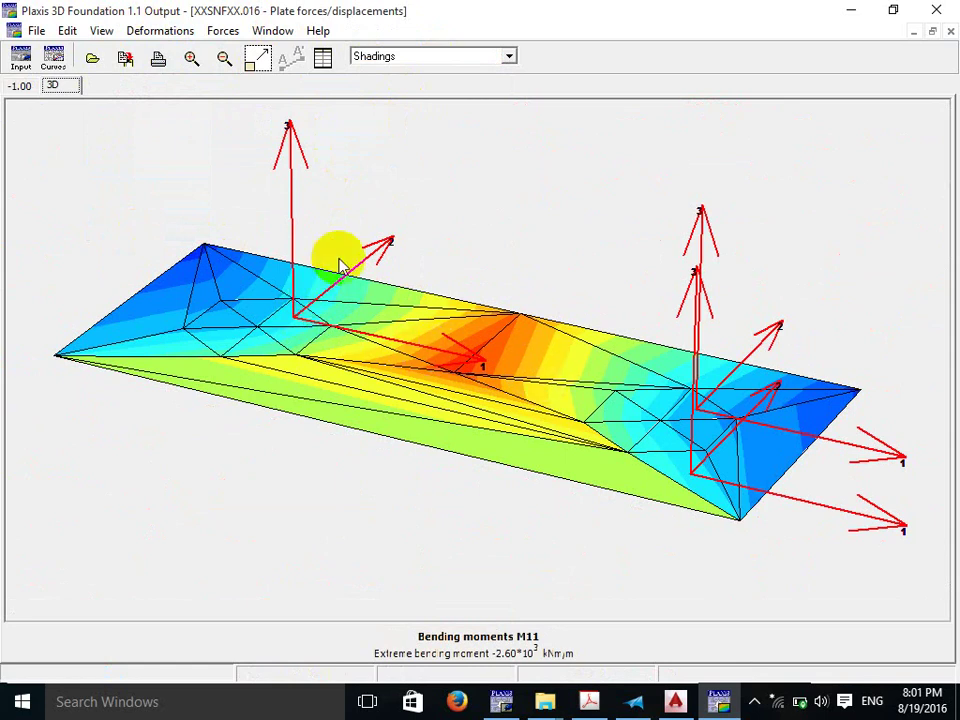
click(227, 29)
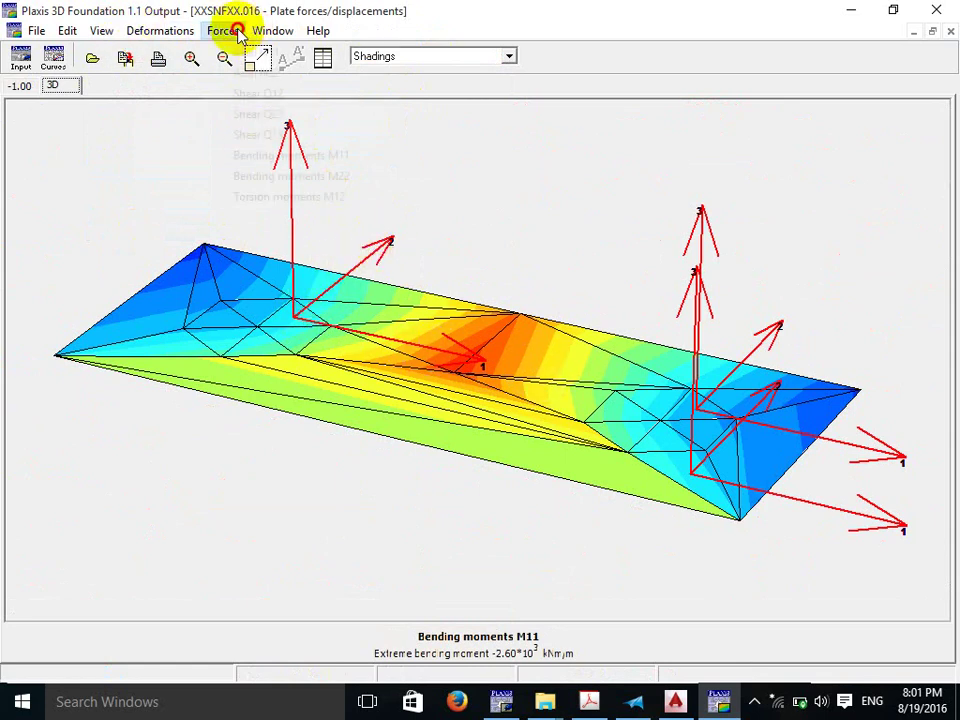
click(223, 29)
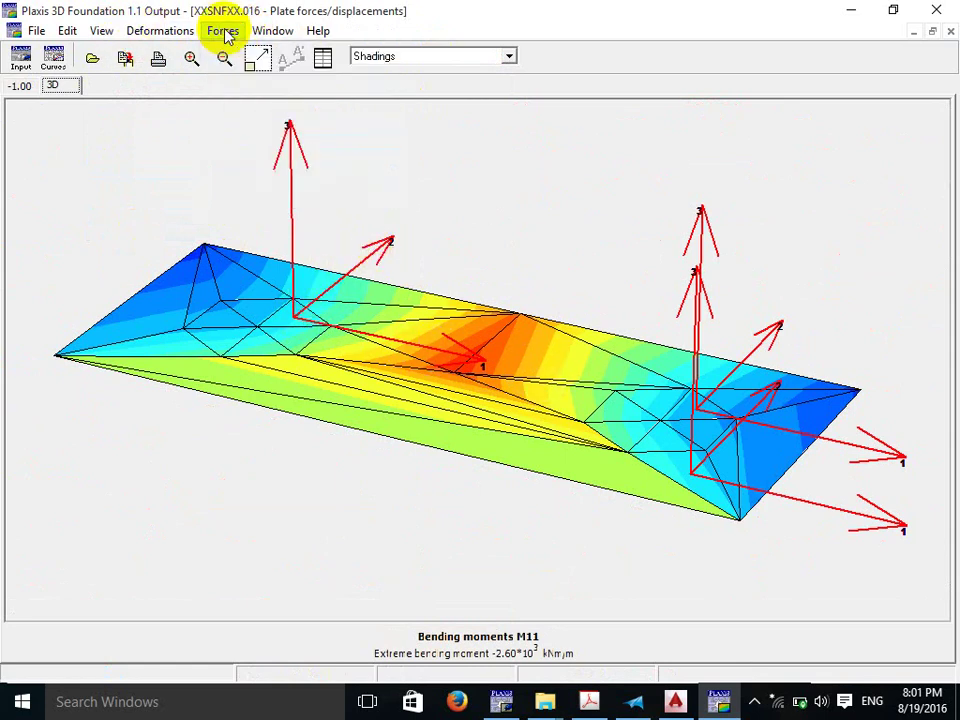
click(102, 31)
click(140, 189)
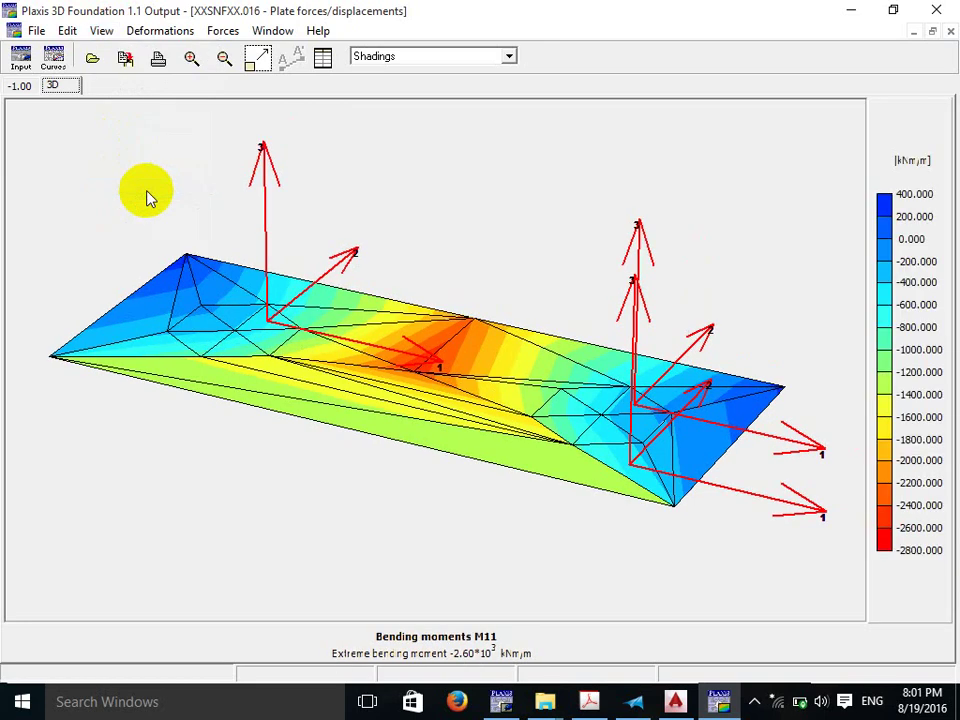
click(756, 701)
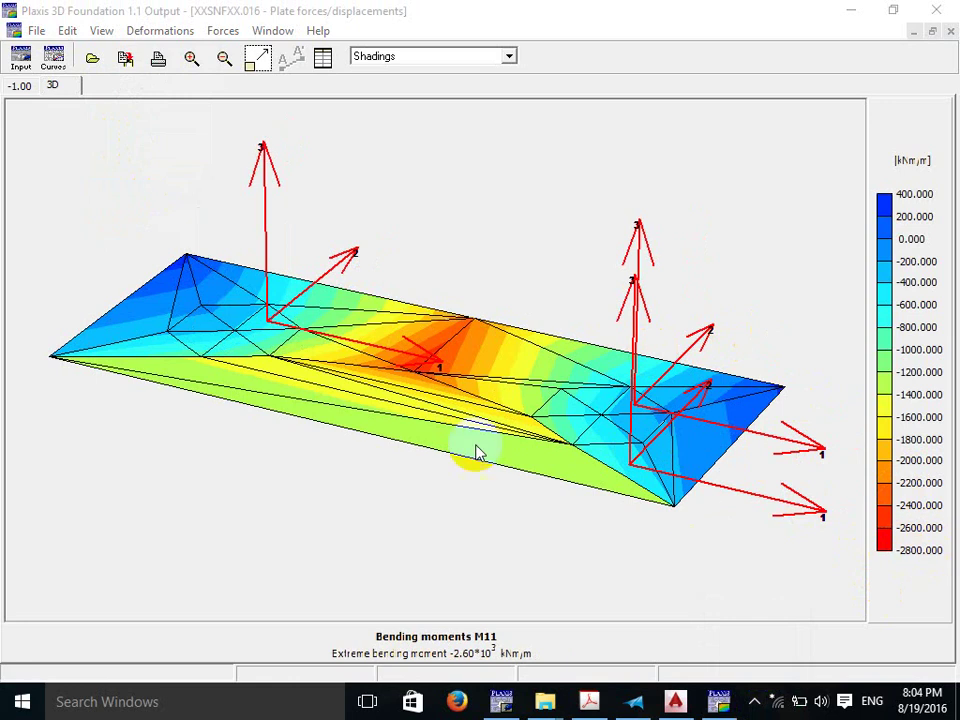
click(398, 352)
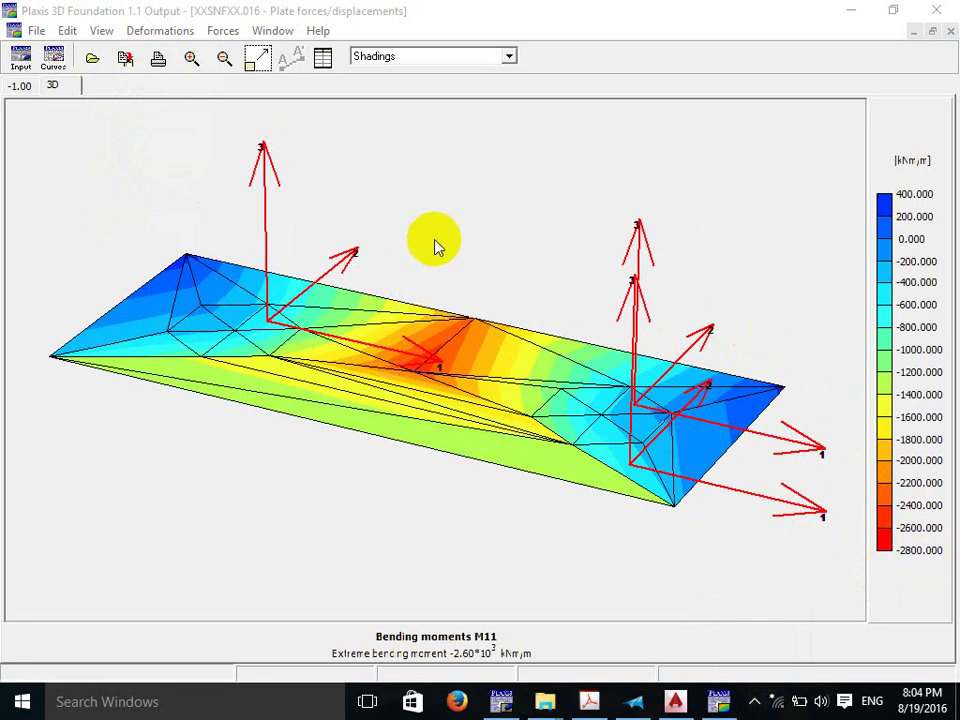
click(418, 352)
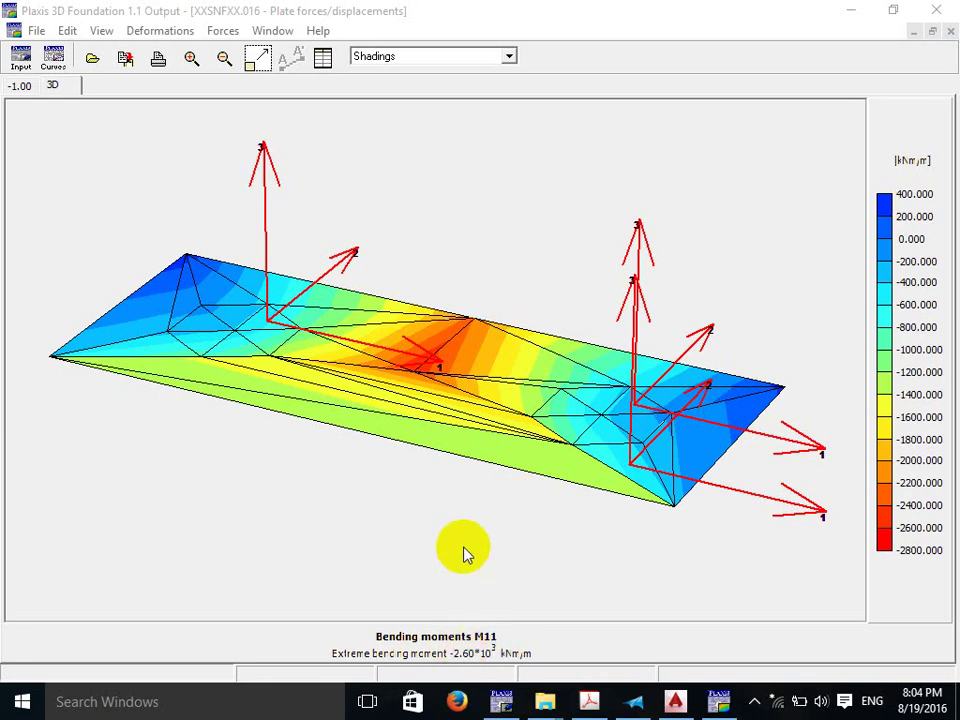
Examine the plate's bending moments M22 around its middle and local axes, and return to the bending moments M11 plot.
click(228, 31)
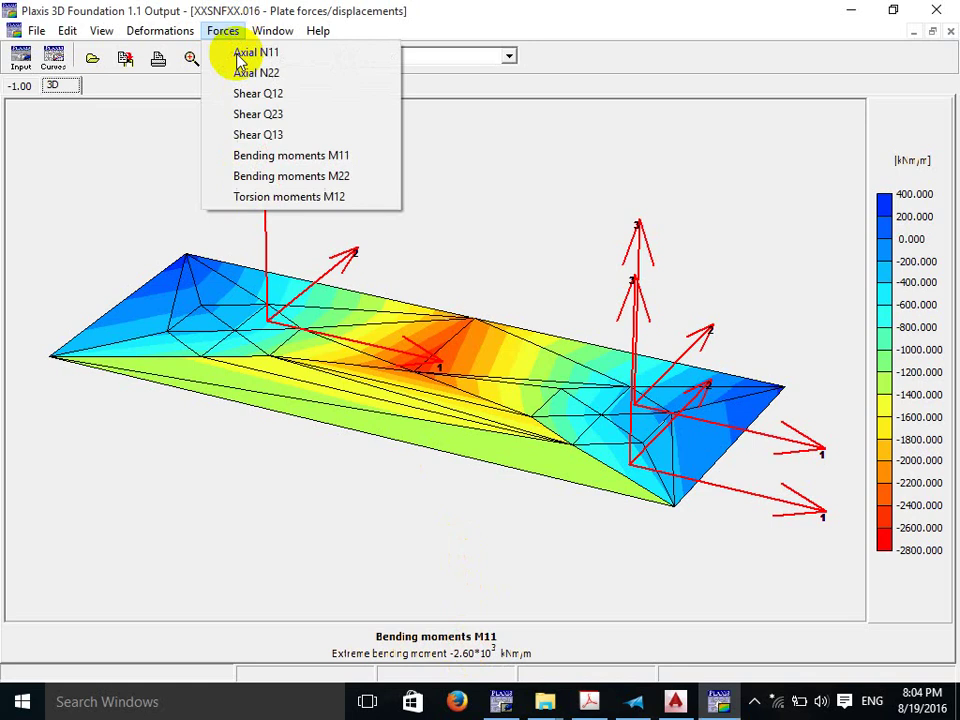
click(298, 178)
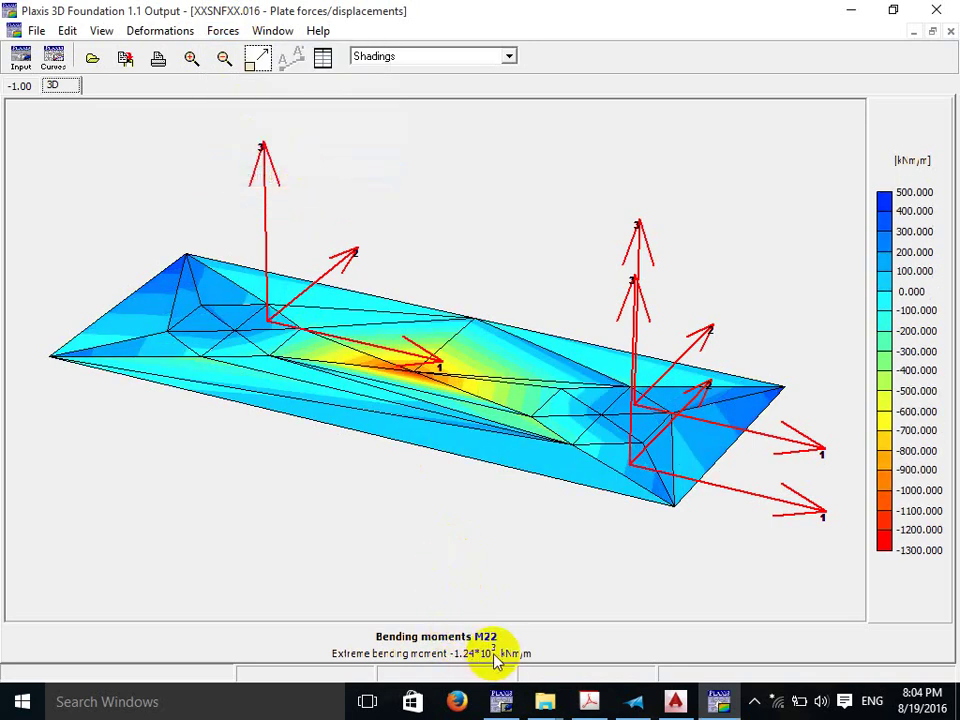
click(437, 365)
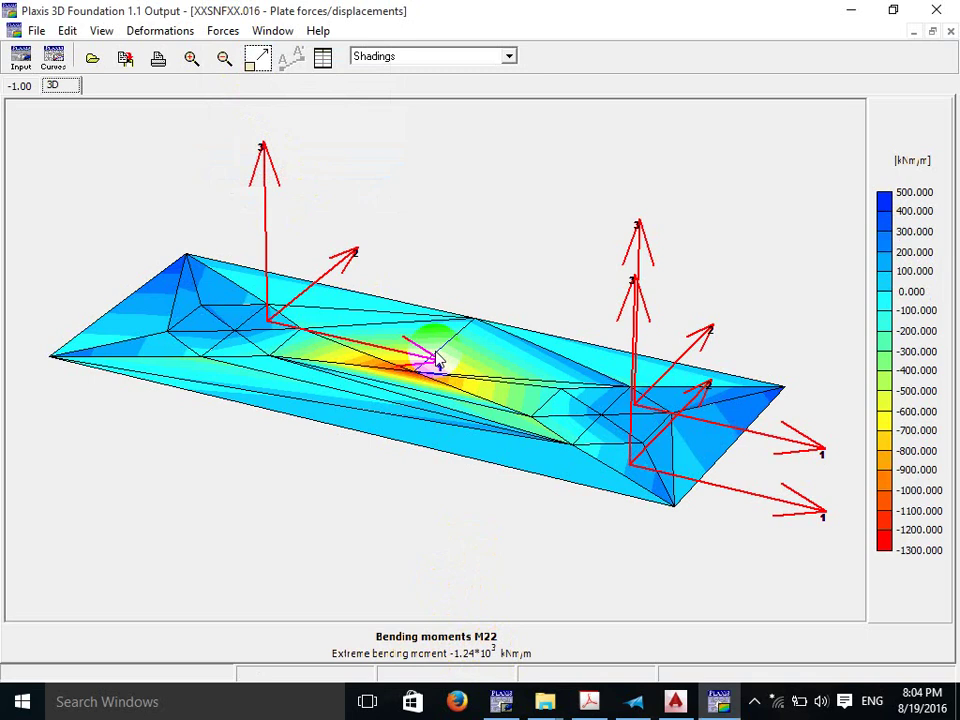
click(430, 366)
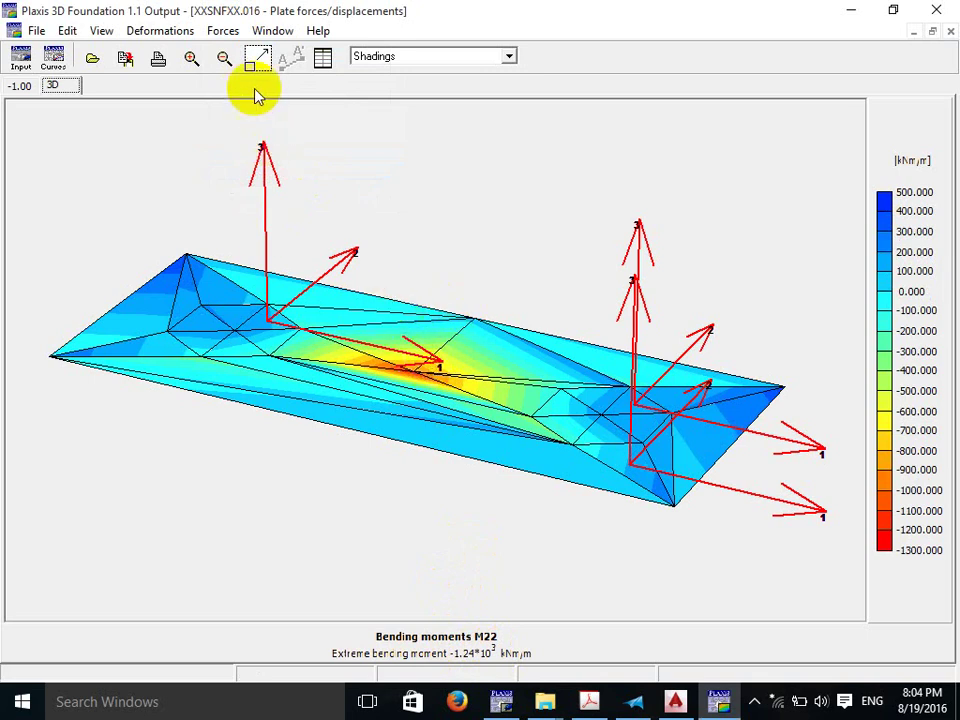
click(275, 345)
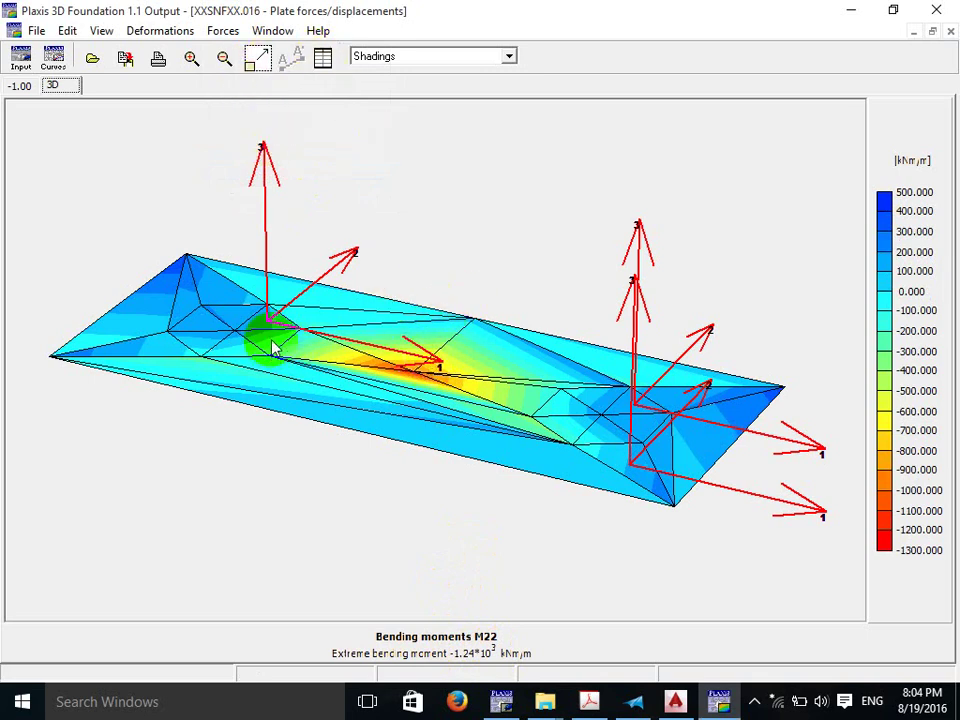
click(332, 322)
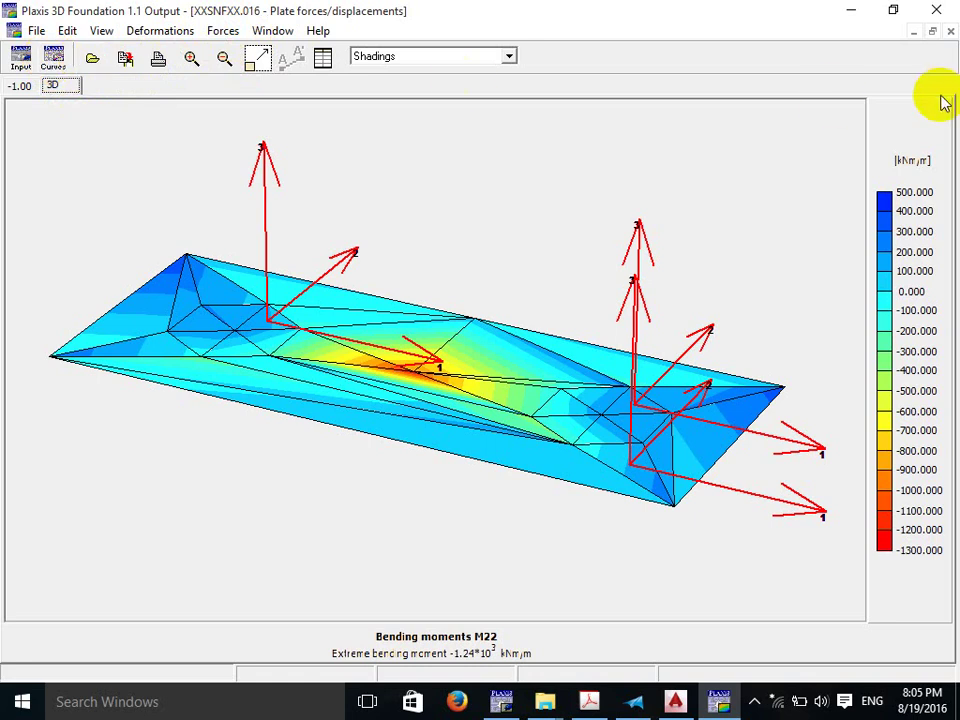
click(415, 403)
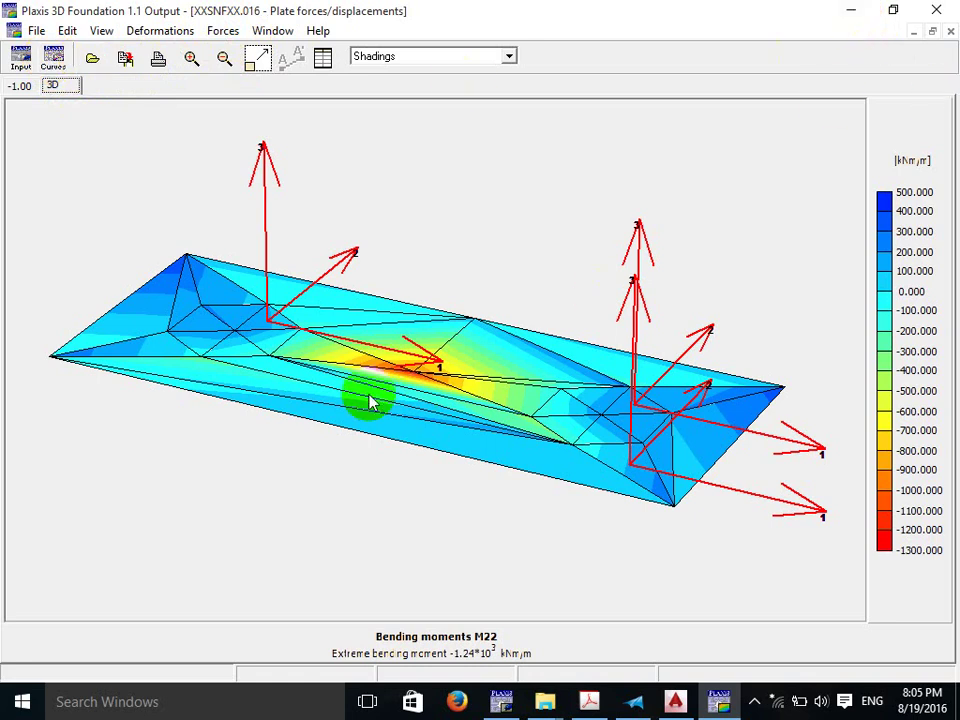
click(224, 32)
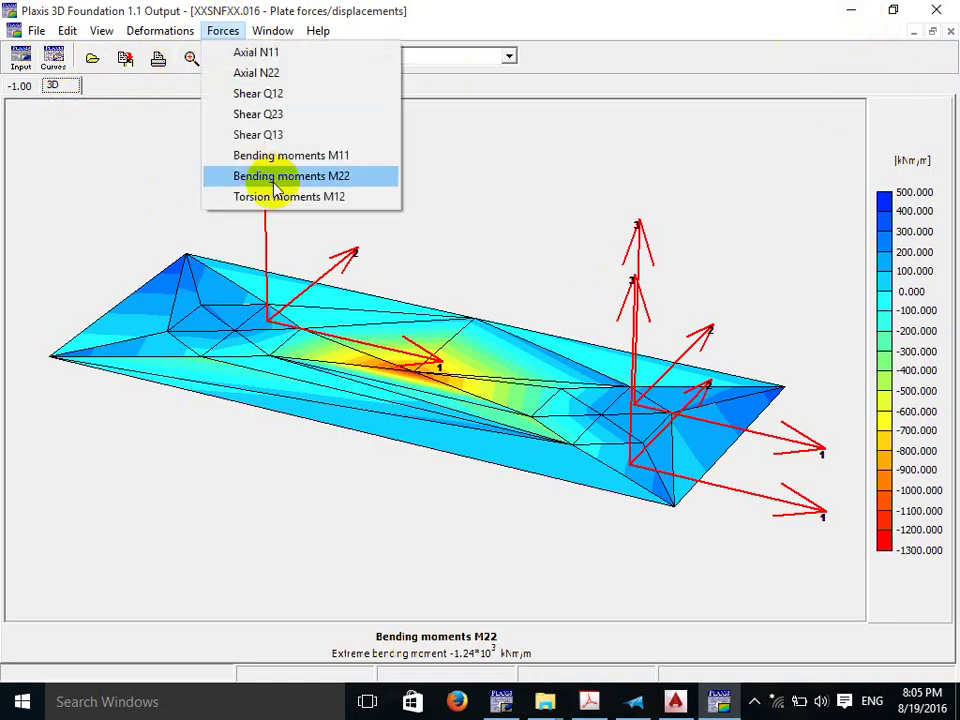
click(279, 155)
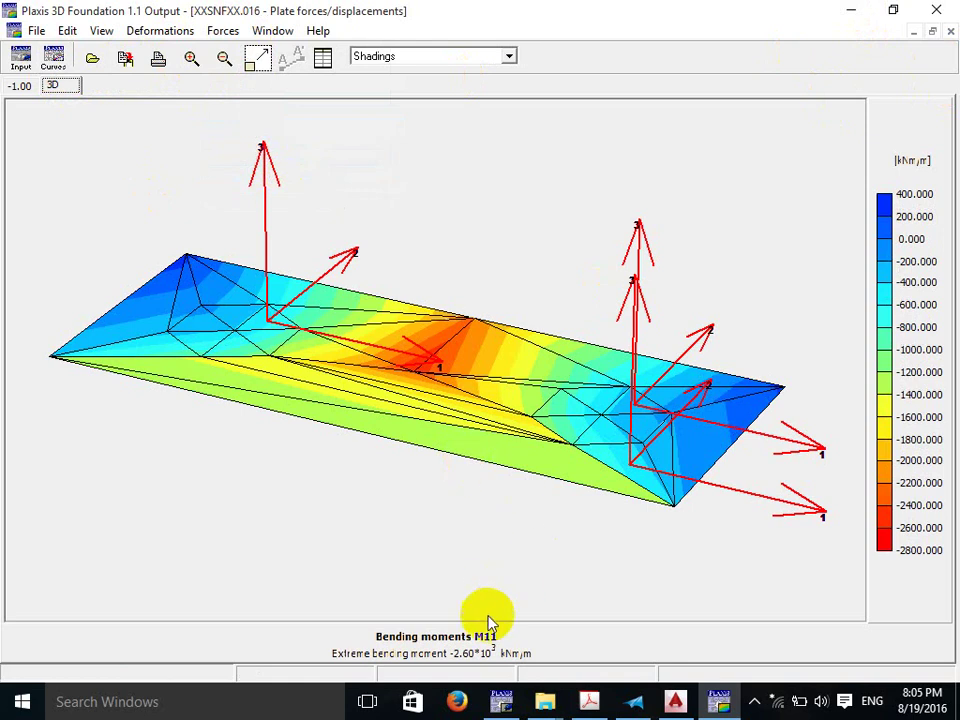
Minimize the Plaxis Output and Input windows and open the RC Calculator from Robot Expert.
click(852, 12)
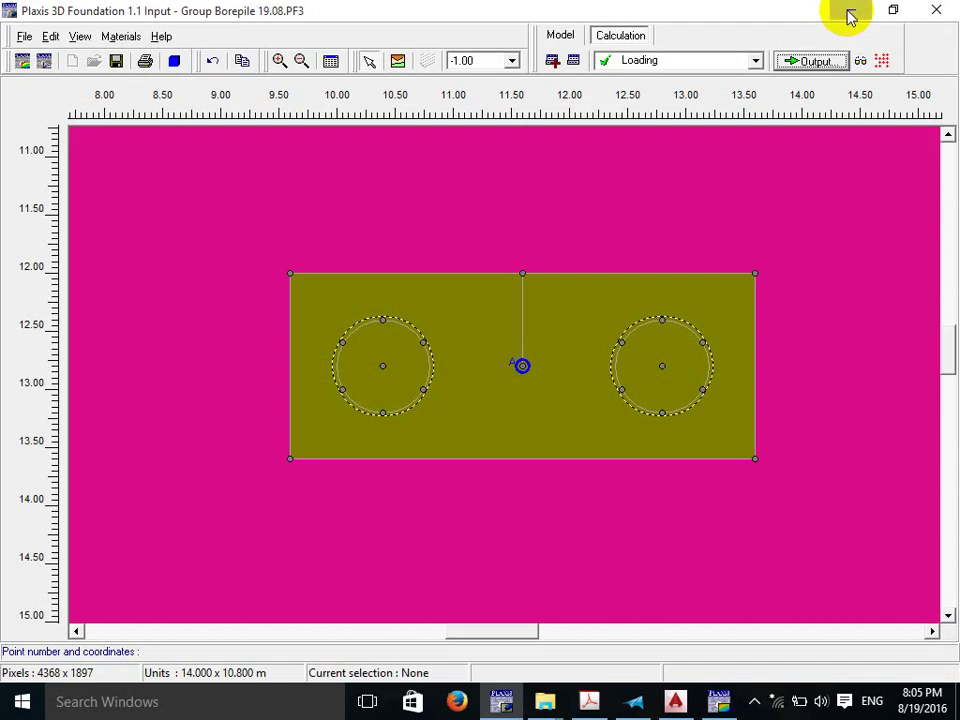
click(847, 12)
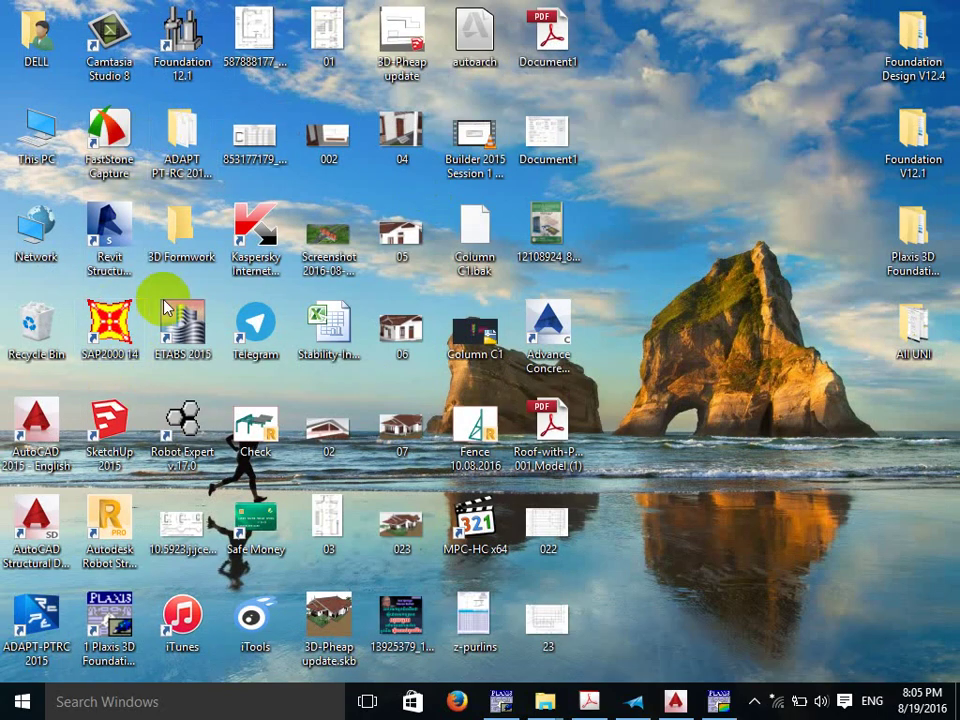
double_click(178, 433)
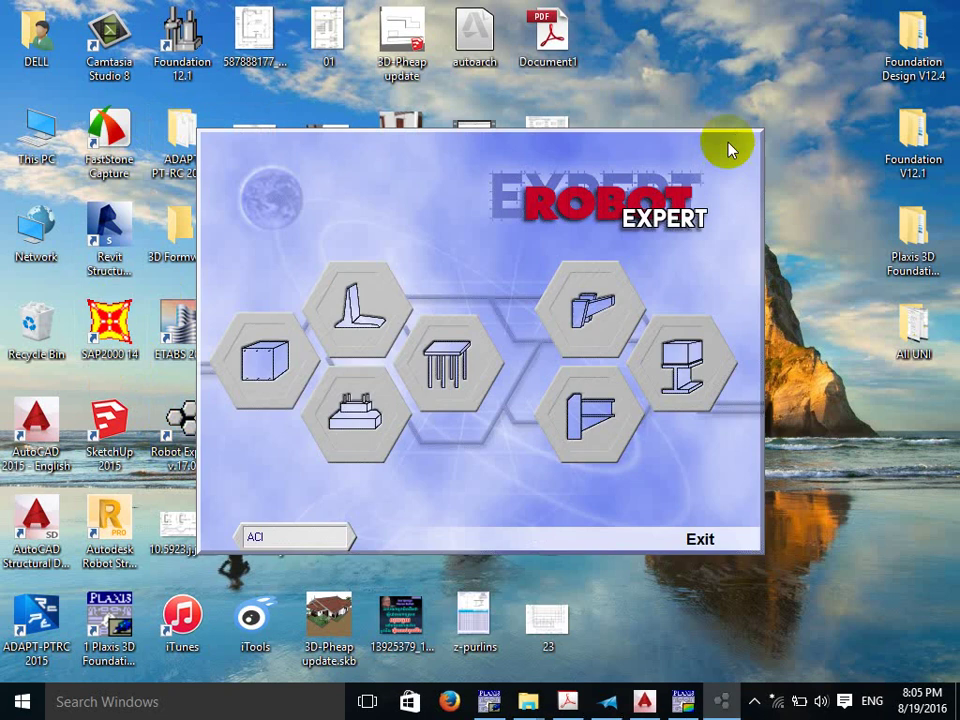
click(448, 340)
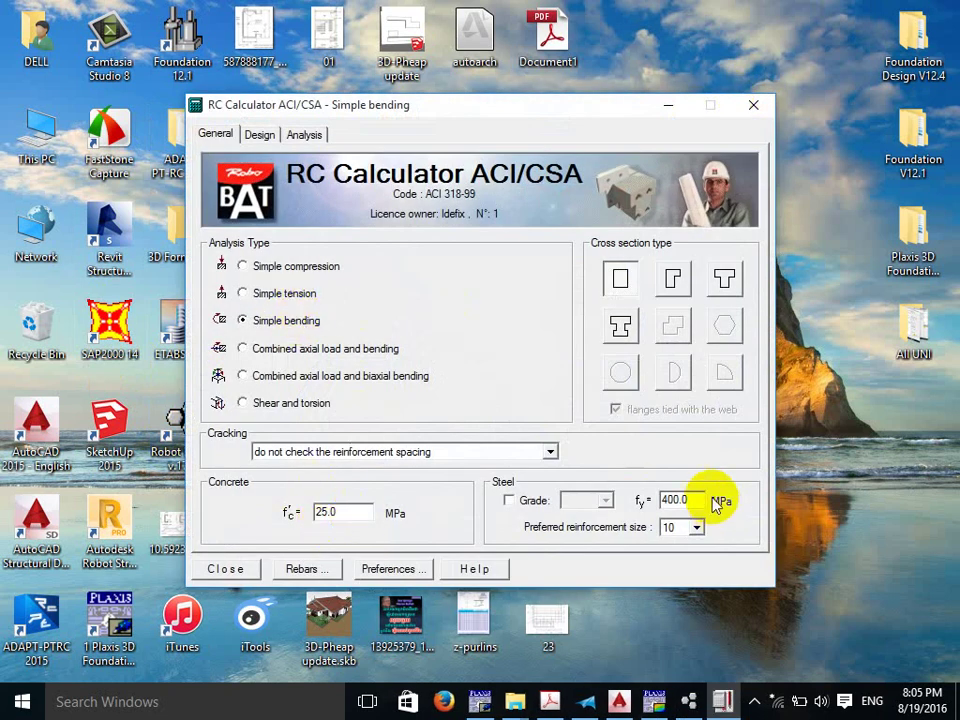
Set up the simple bending design with a factored moment Mu of 2600 kN·m, slab member type and 5.00 cm concrete cover.
click(259, 136)
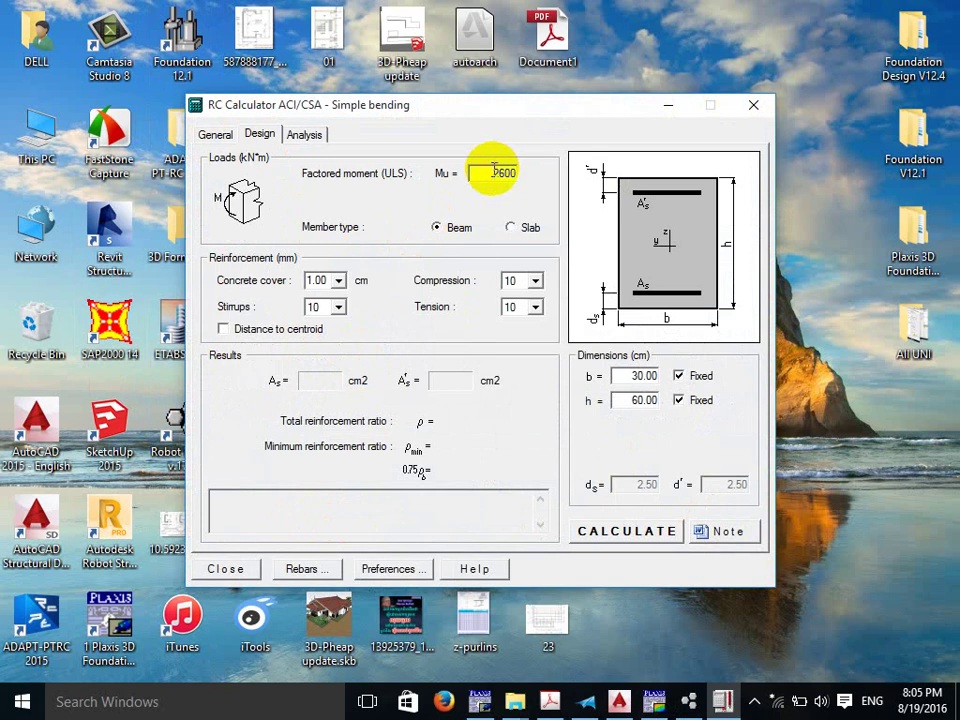
click(511, 227)
click(330, 280)
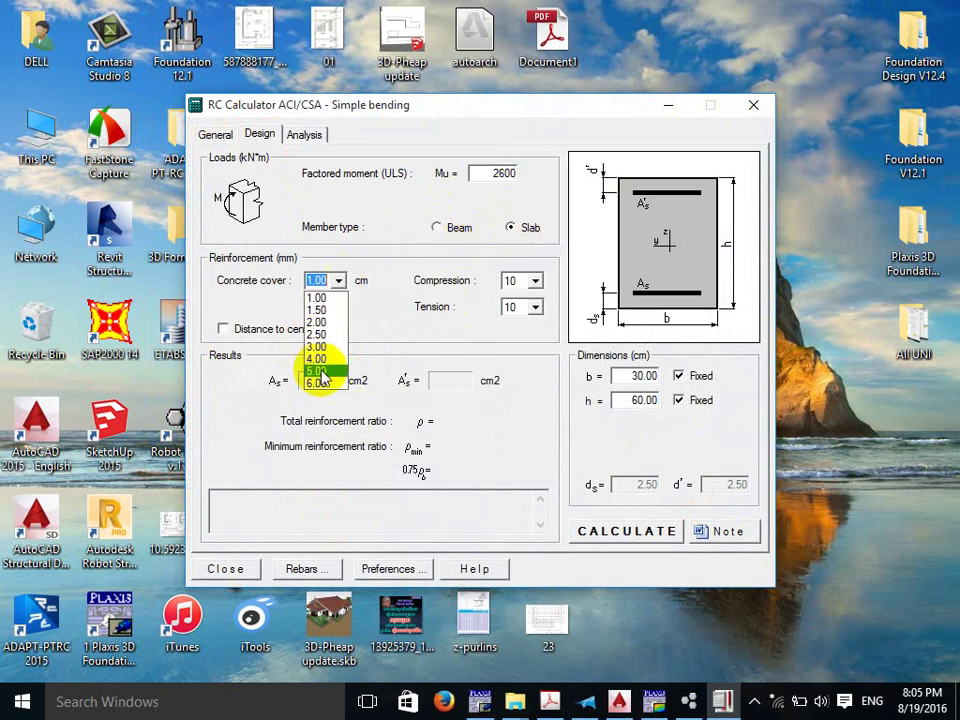
click(320, 371)
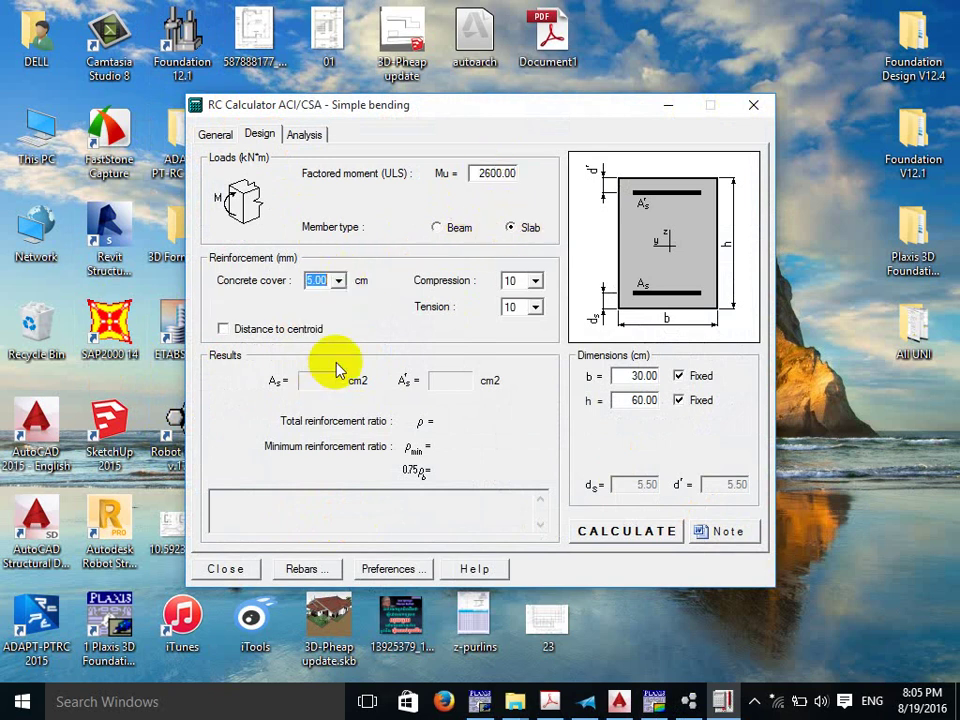
Set the section dimensions to b = 100 cm and h = 120 cm and calculate the required reinforcement.
click(614, 377)
text(100)
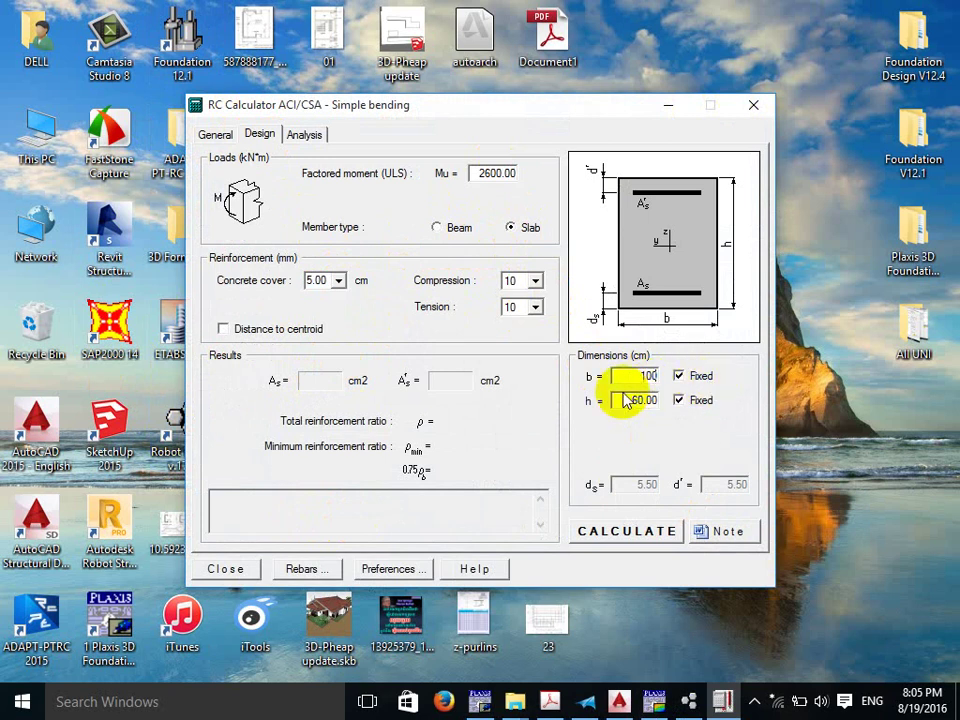
click(621, 402)
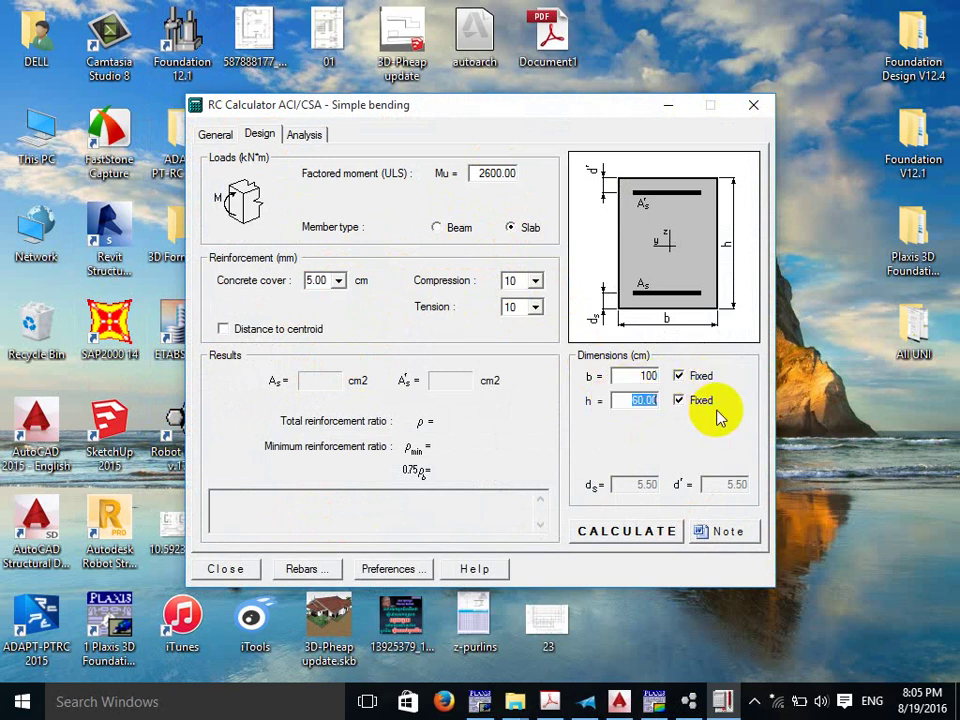
click(652, 530)
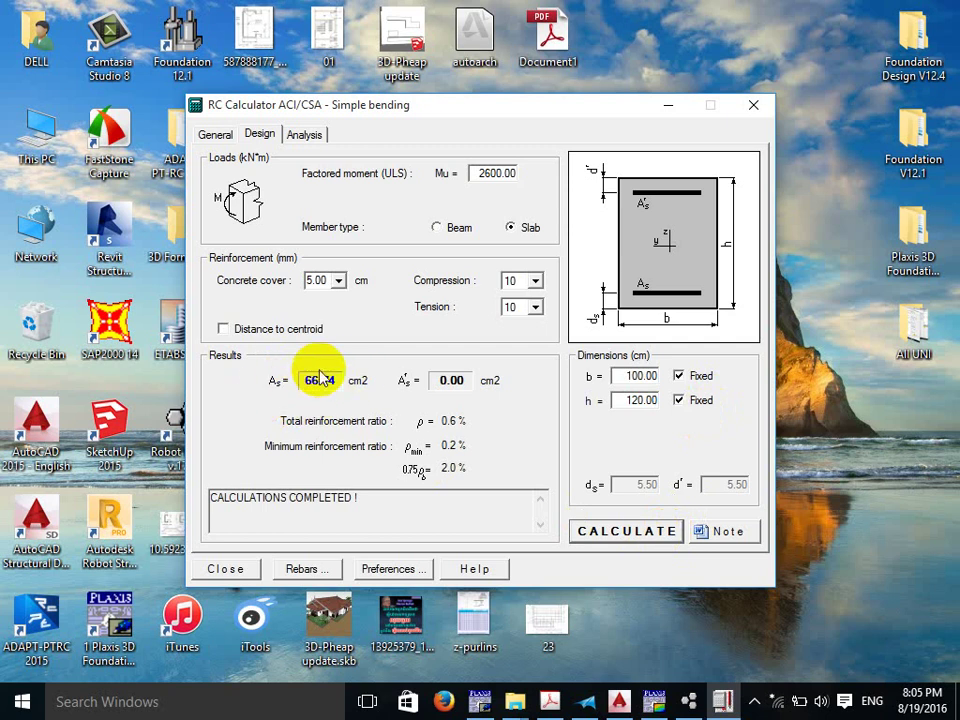
Compute in the rebar calculator how many No. 25 bars provide 66.74 cm2 of reinforcement.
click(357, 523)
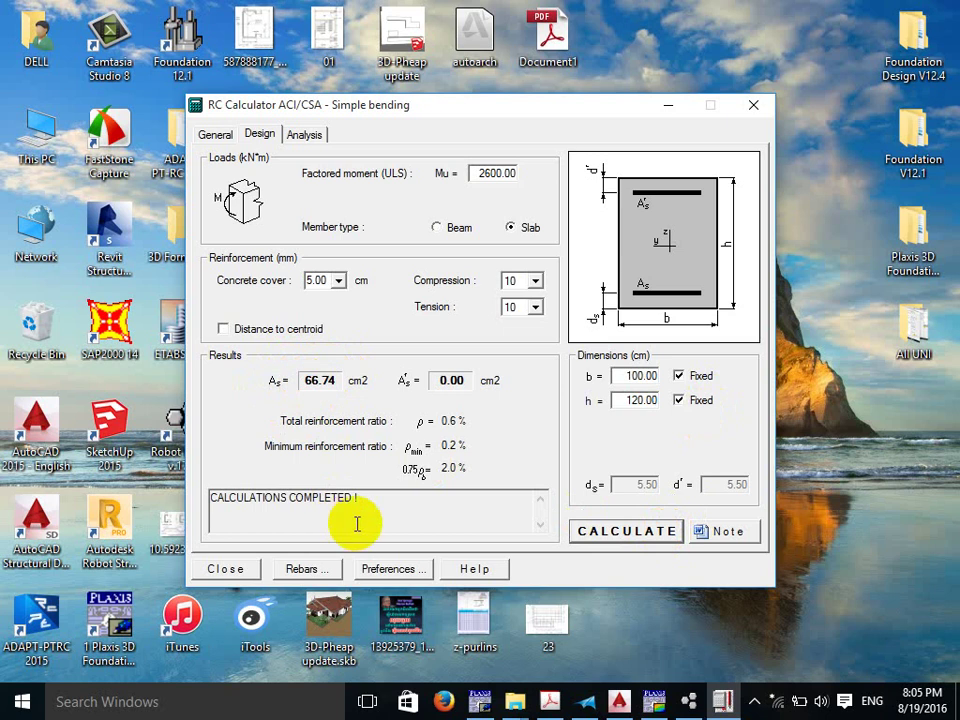
click(309, 569)
click(481, 366)
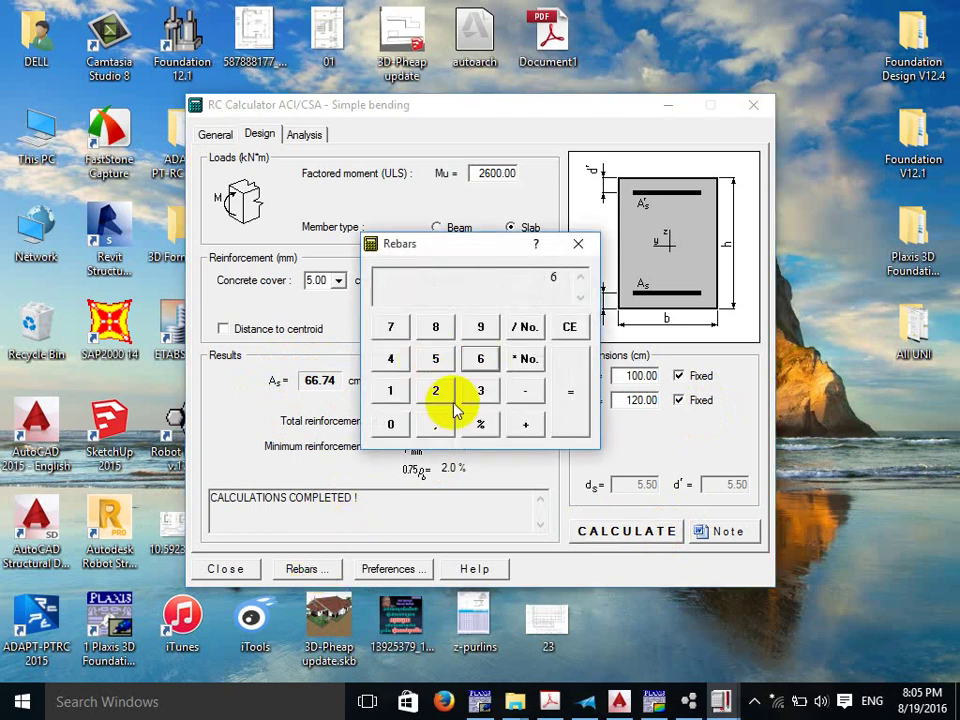
click(484, 360)
click(439, 424)
click(395, 328)
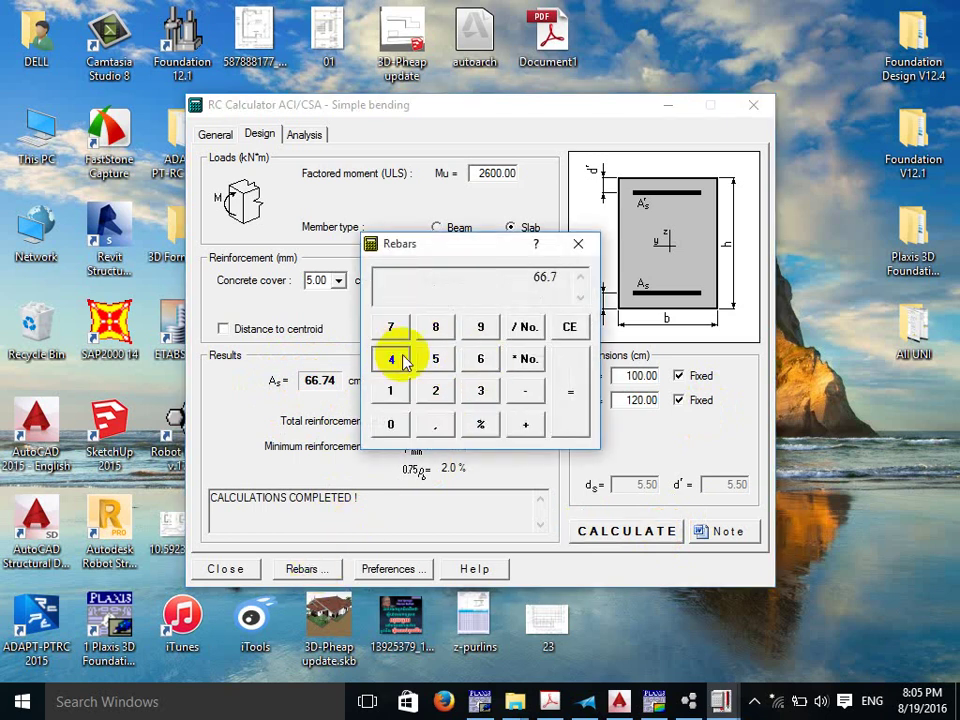
click(391, 358)
click(525, 327)
click(437, 391)
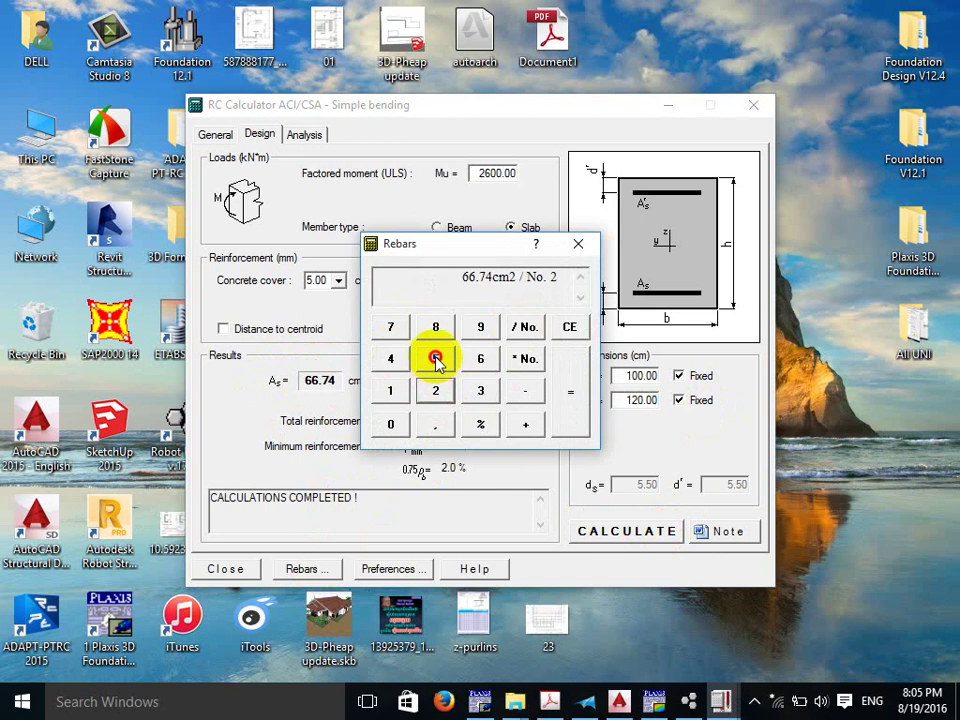
click(436, 359)
click(570, 394)
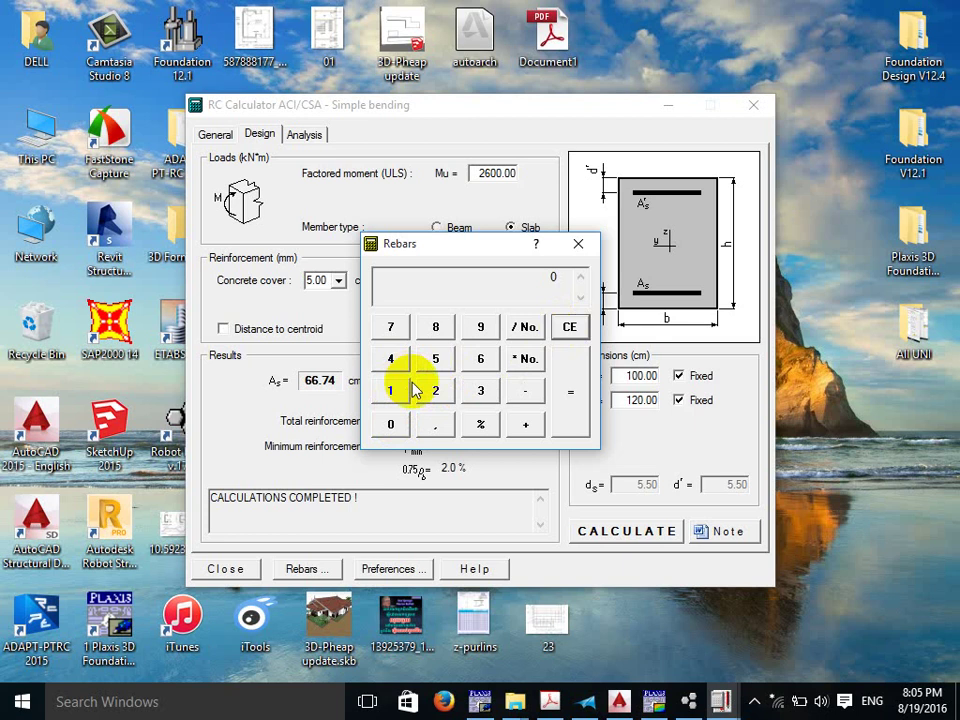
Compute in the rebar calculator how many No. 32 bars provide 66.74 cm2 of reinforcement.
click(478, 358)
click(478, 358)
click(437, 426)
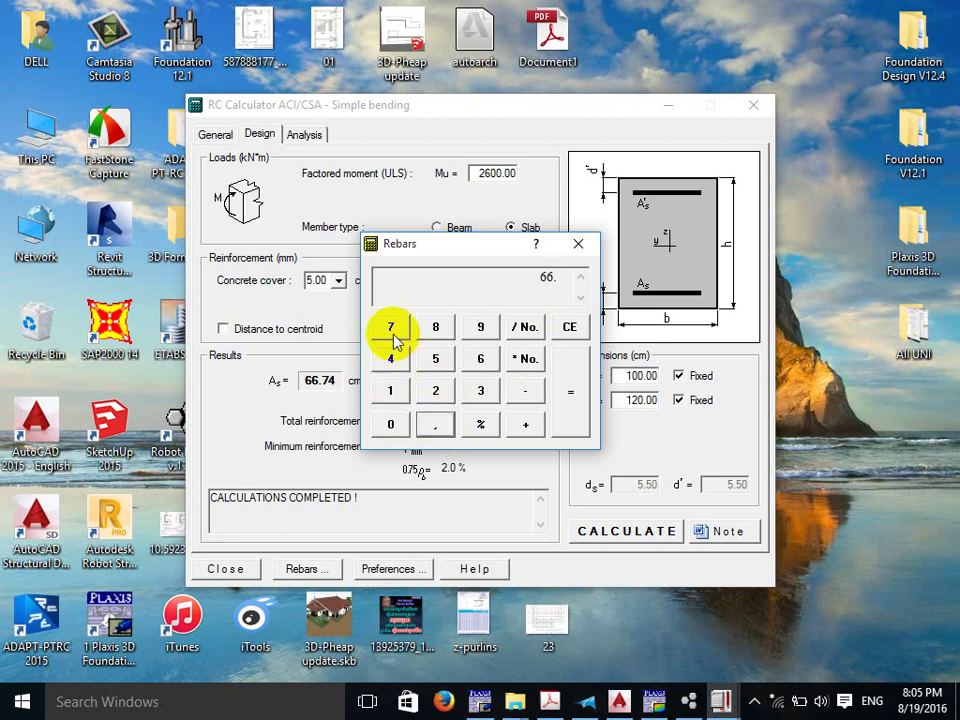
click(390, 326)
click(390, 358)
click(525, 326)
click(479, 394)
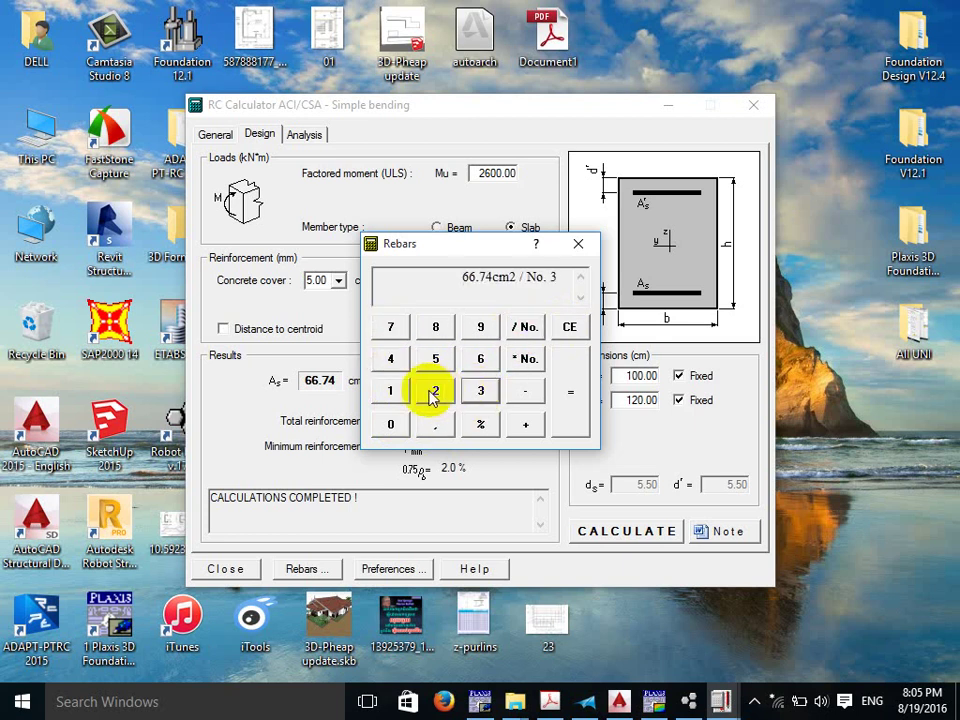
click(433, 391)
click(568, 383)
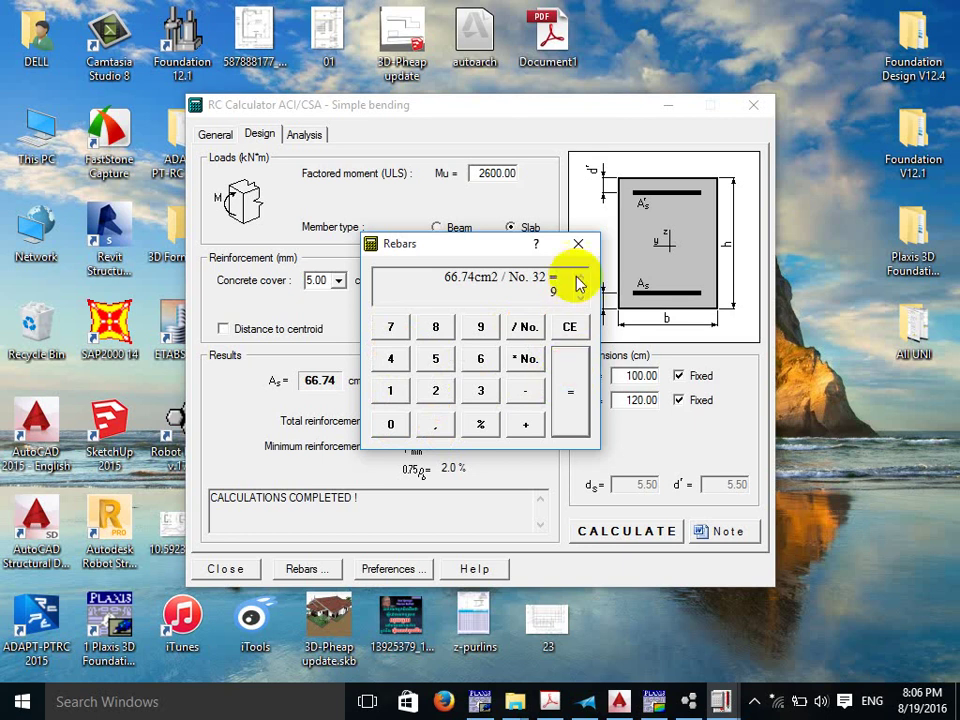
Close the rebar calculator and the RC Calculator, exit Robot Expert and refresh the desktop.
click(578, 244)
click(752, 106)
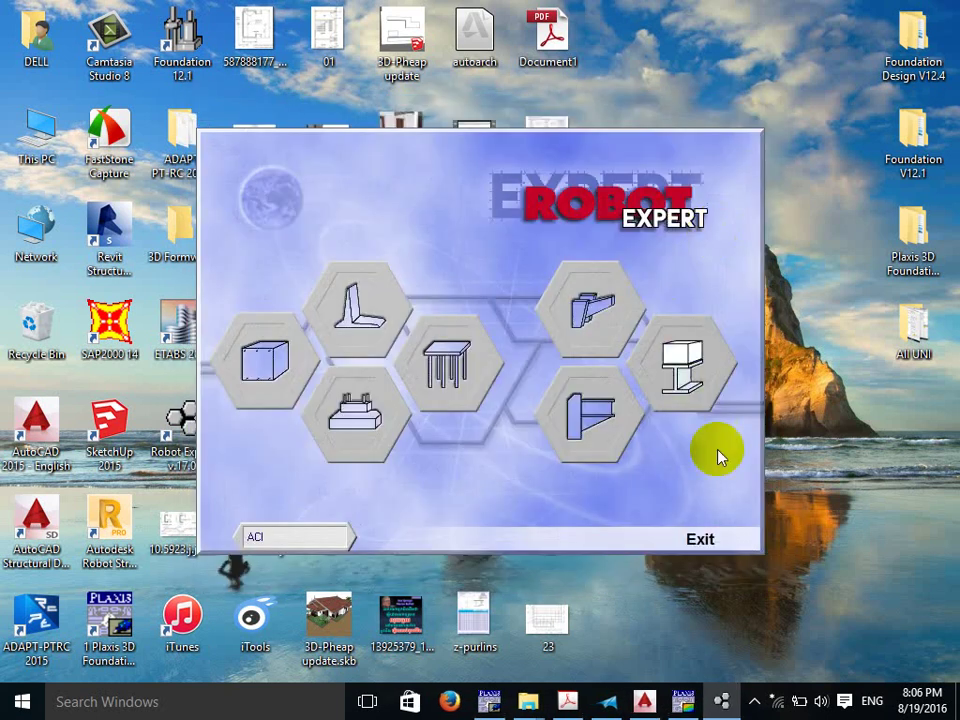
click(700, 541)
right_click(748, 245)
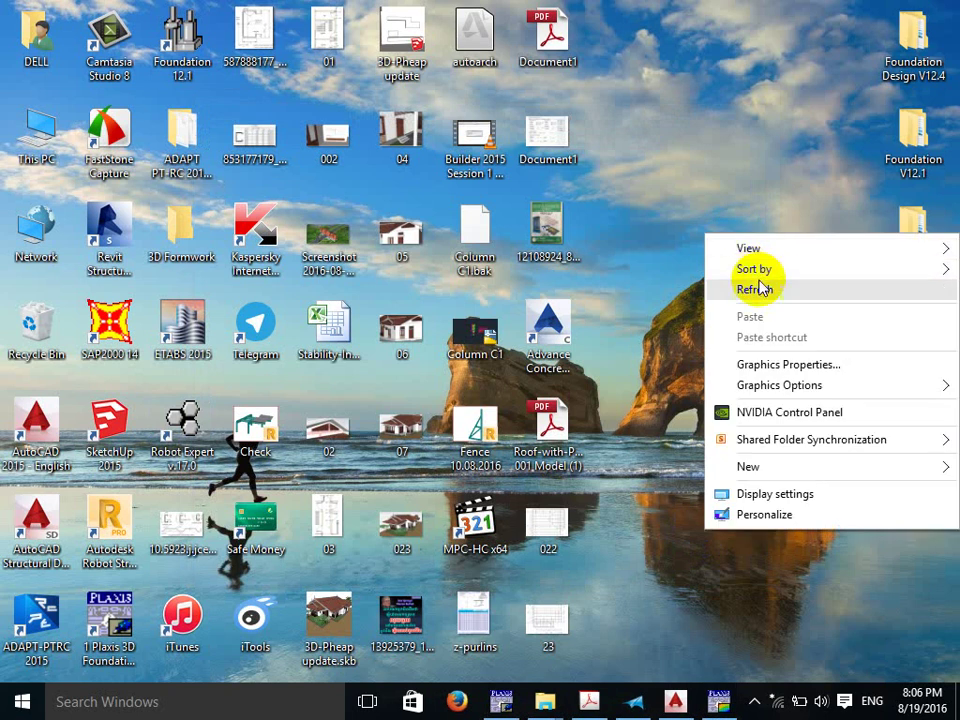
click(758, 287)
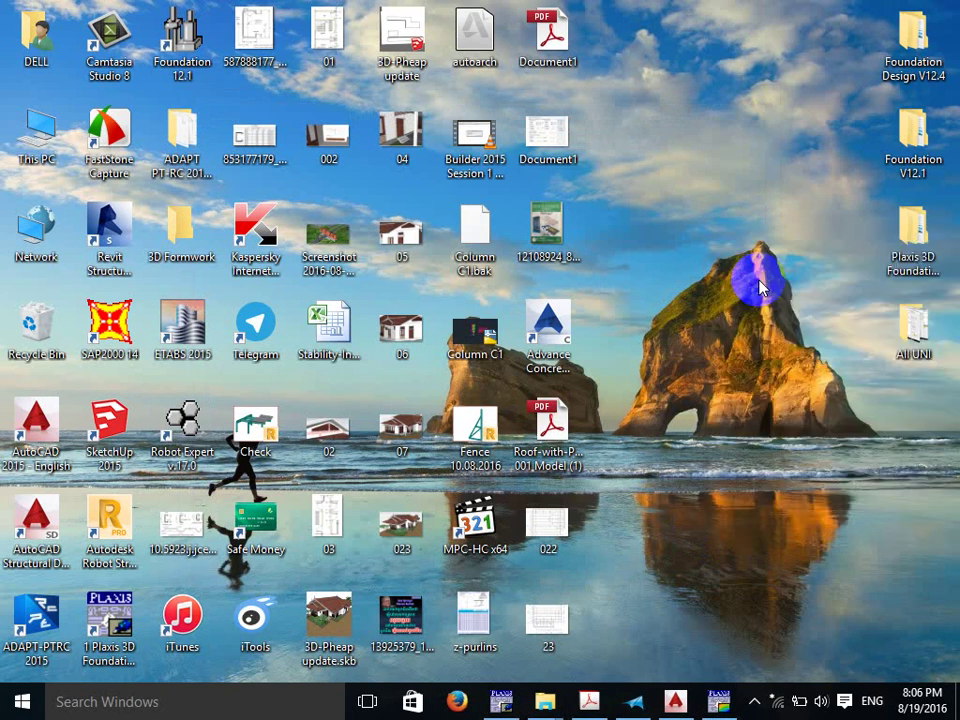
Switch back to the plate results in Plaxis Output and create a new chart in the Curves program.
mouse_move(716, 700)
click(693, 602)
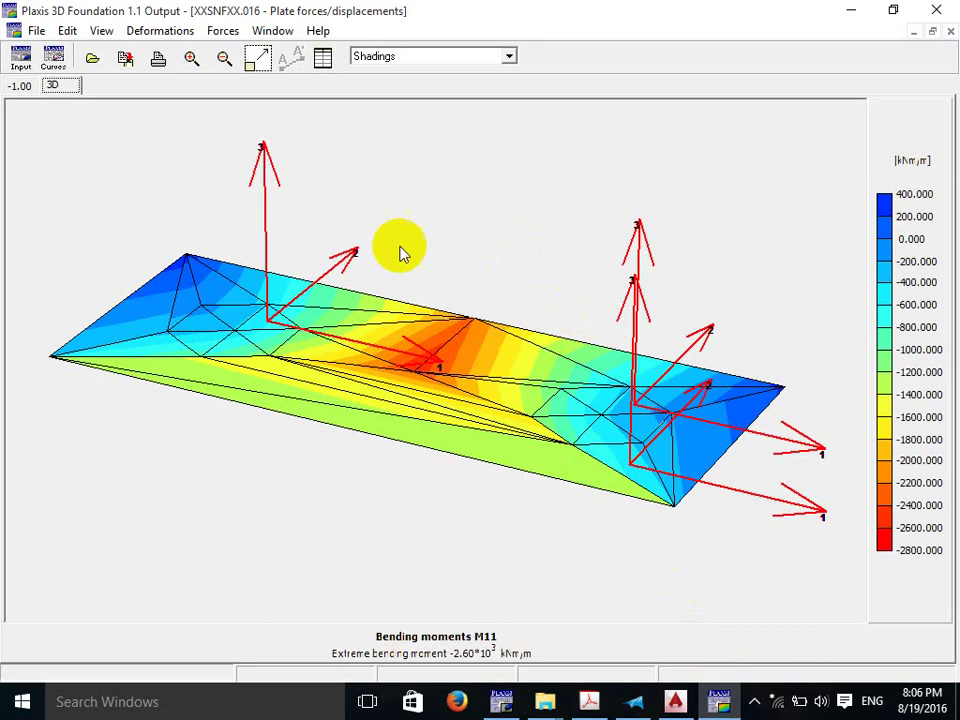
click(55, 62)
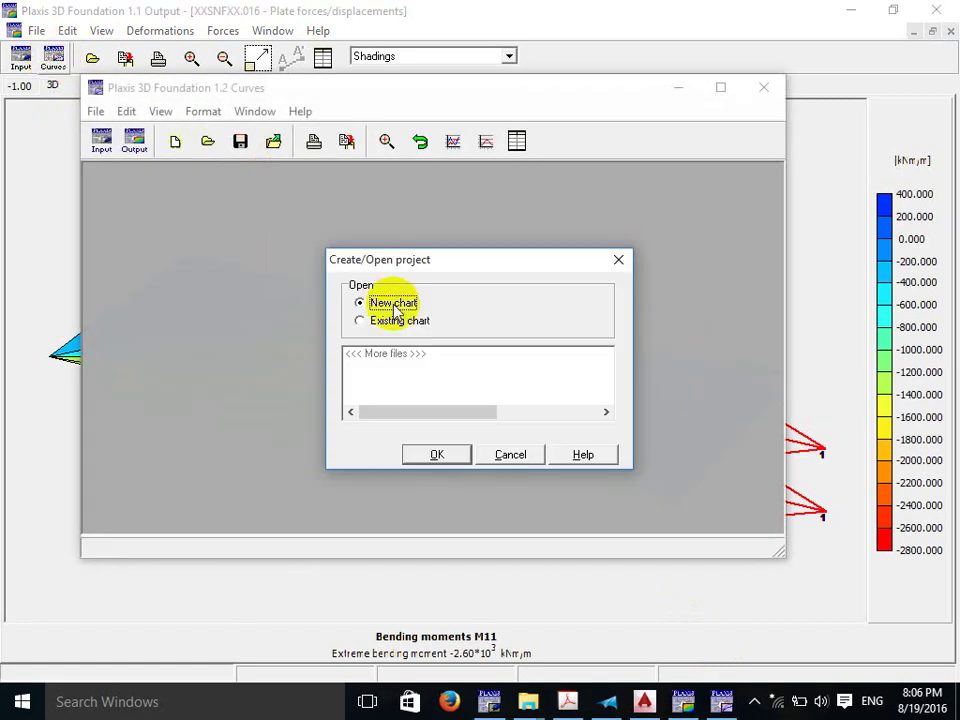
click(436, 456)
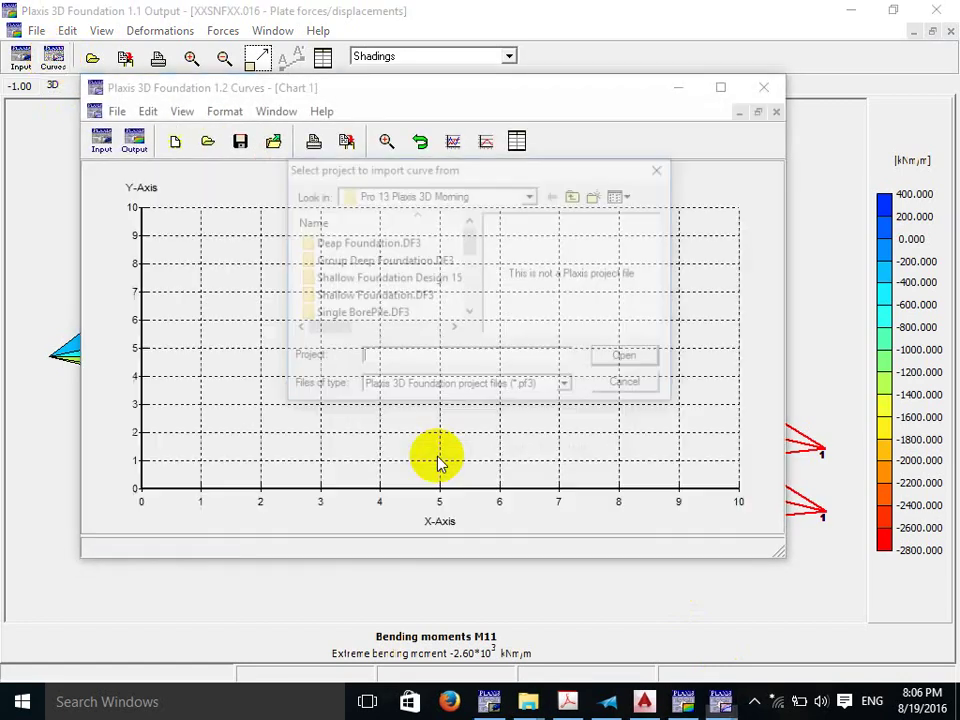
Import the curve data from the Group Borepile 19.08 project in the Pro 13 Plaxis 3D Evening folder.
click(471, 250)
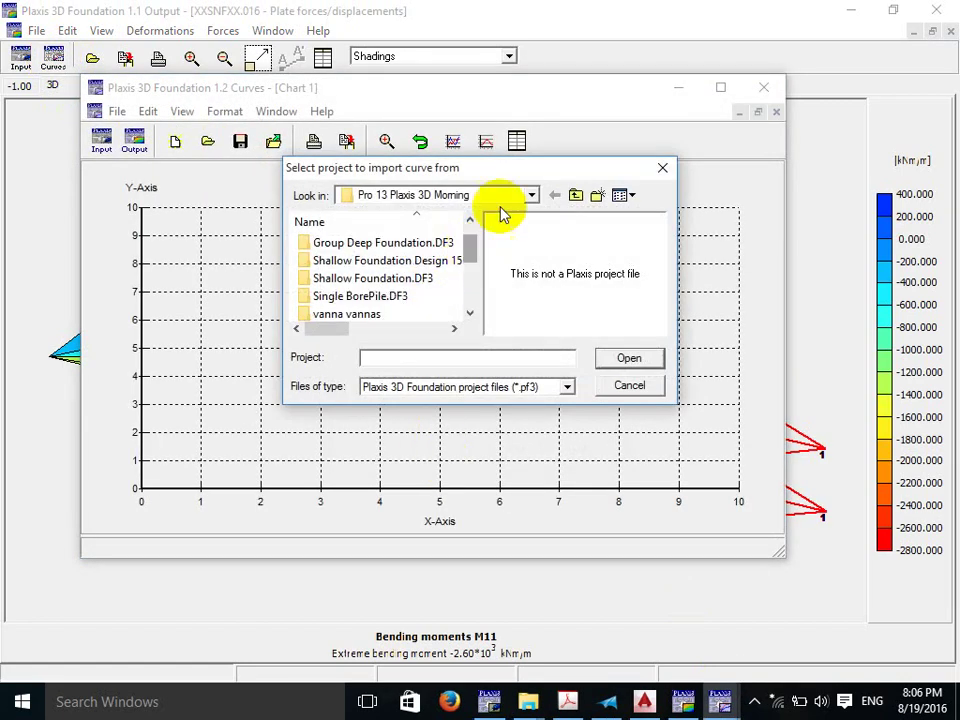
click(533, 196)
click(401, 333)
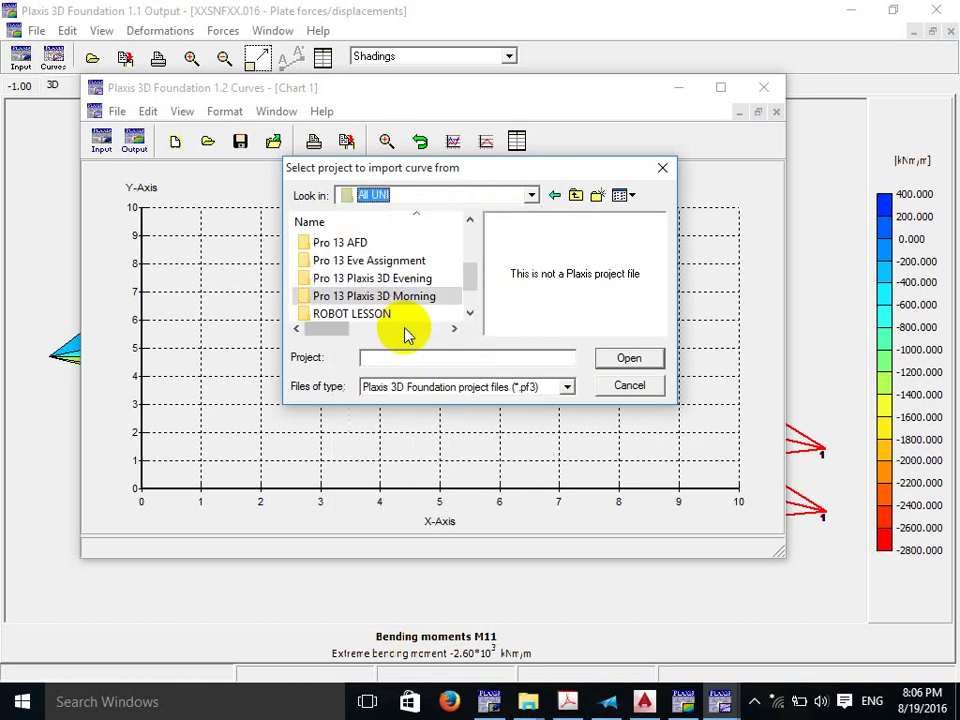
double_click(407, 278)
scroll(360, 285, down, 2)
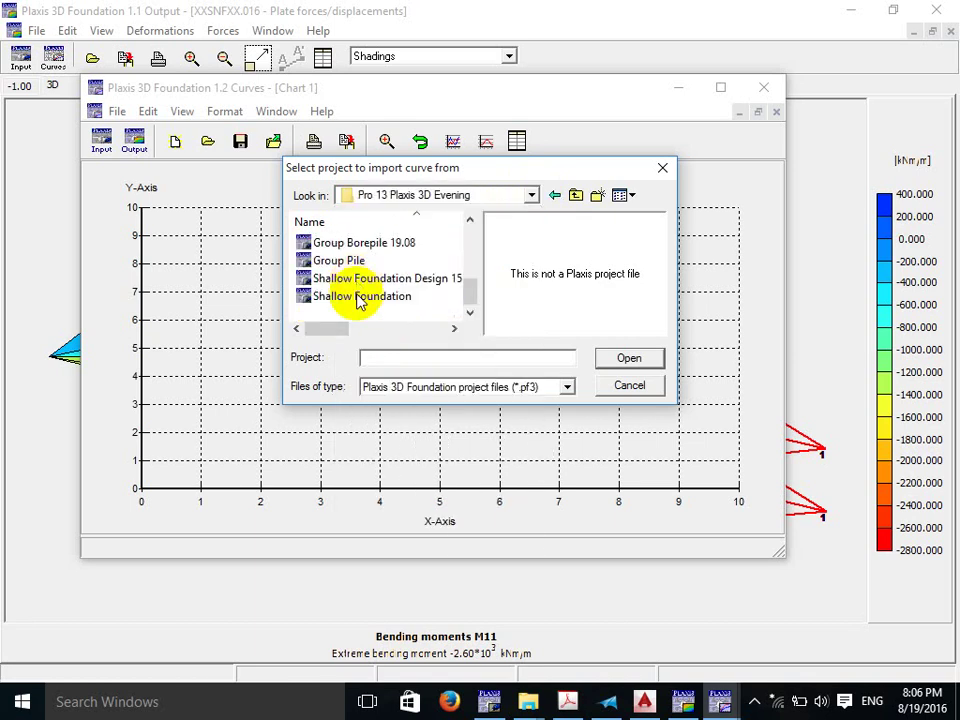
click(340, 260)
click(350, 243)
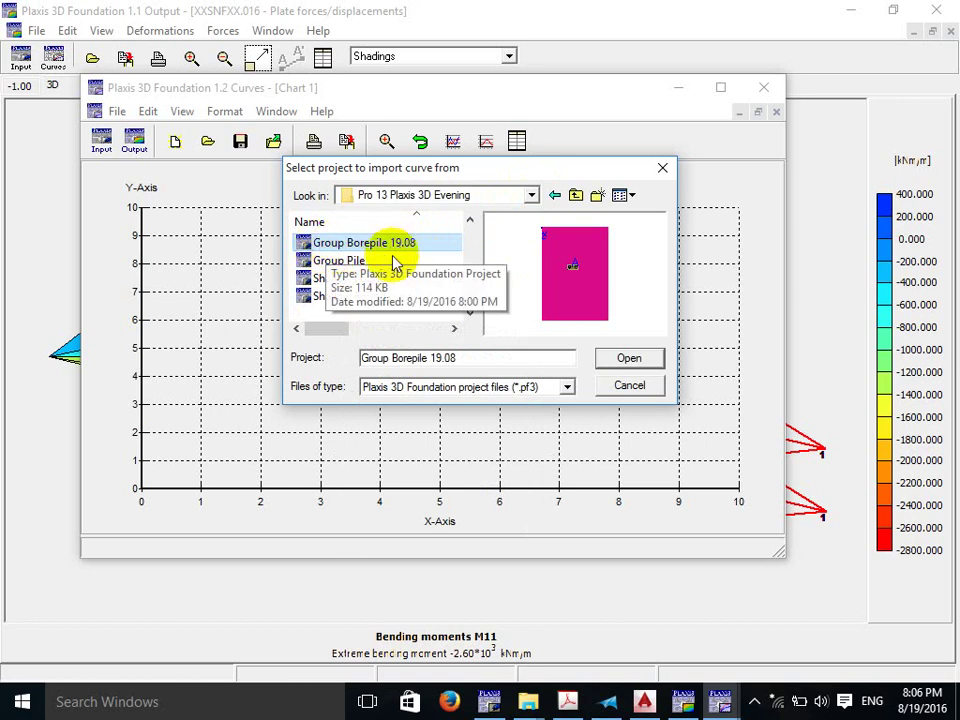
click(630, 361)
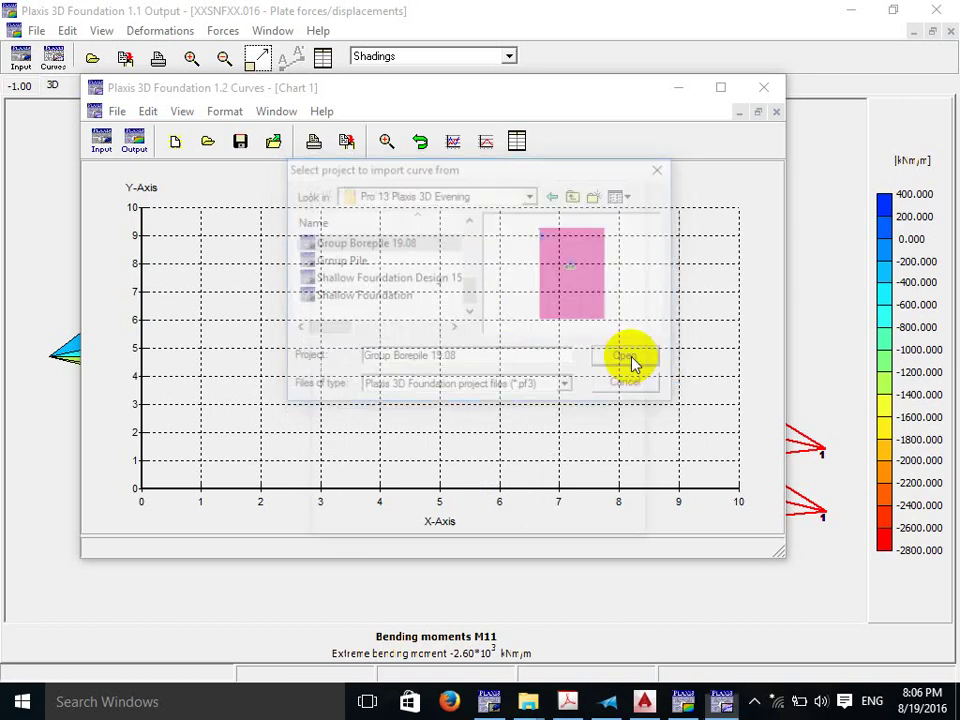
Generate a curve of displacement |U| at point A on the X-axis against the Sum-Mstage multiplier on the Y-axis.
click(598, 470)
click(563, 492)
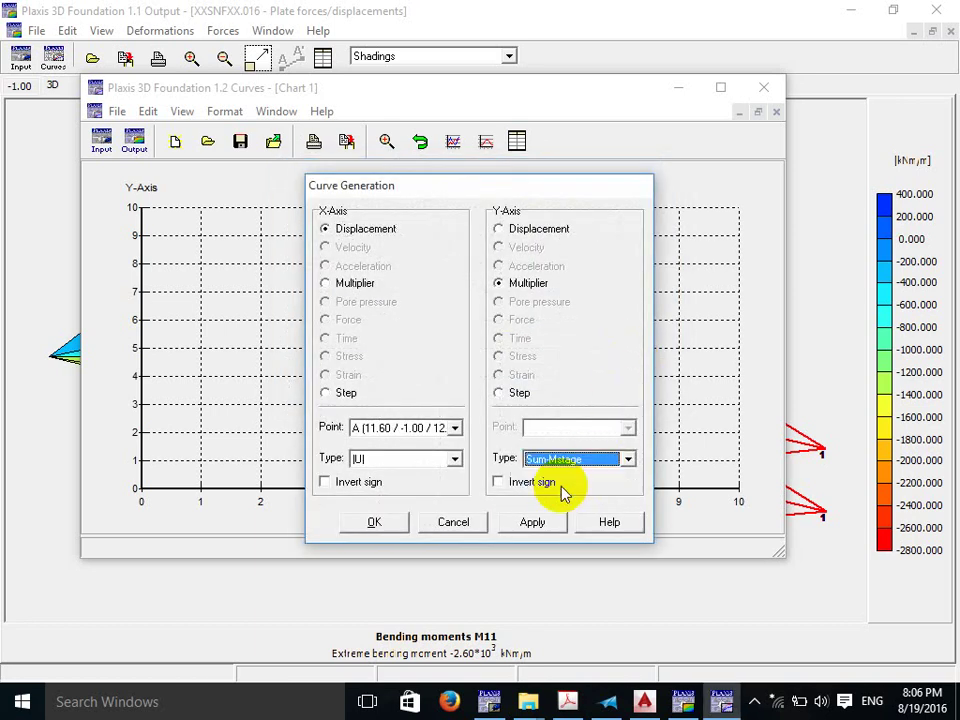
click(530, 522)
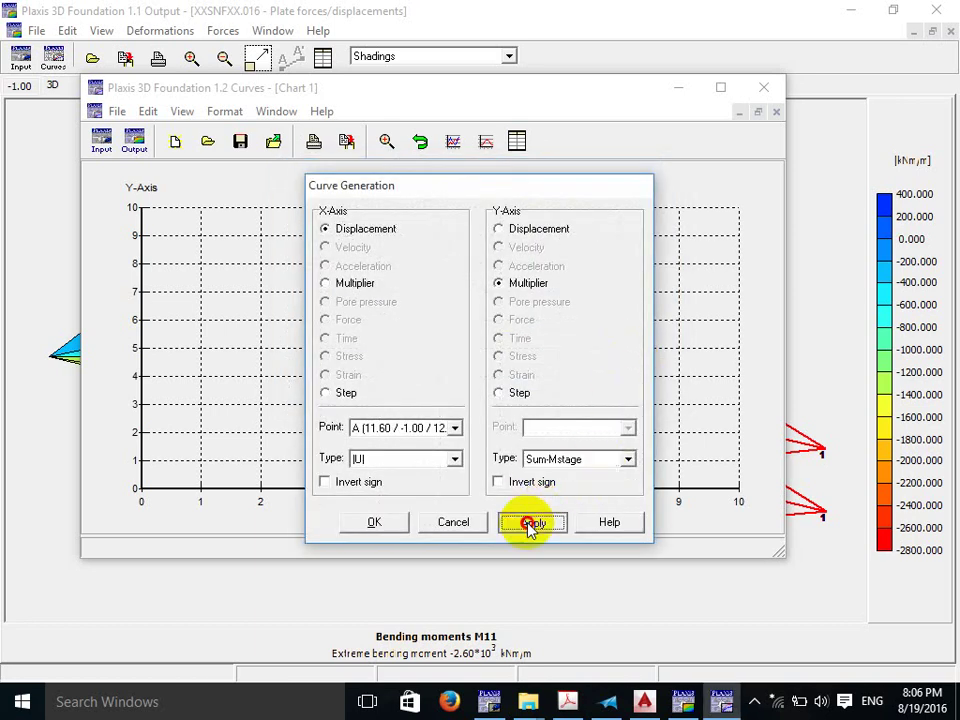
click(374, 522)
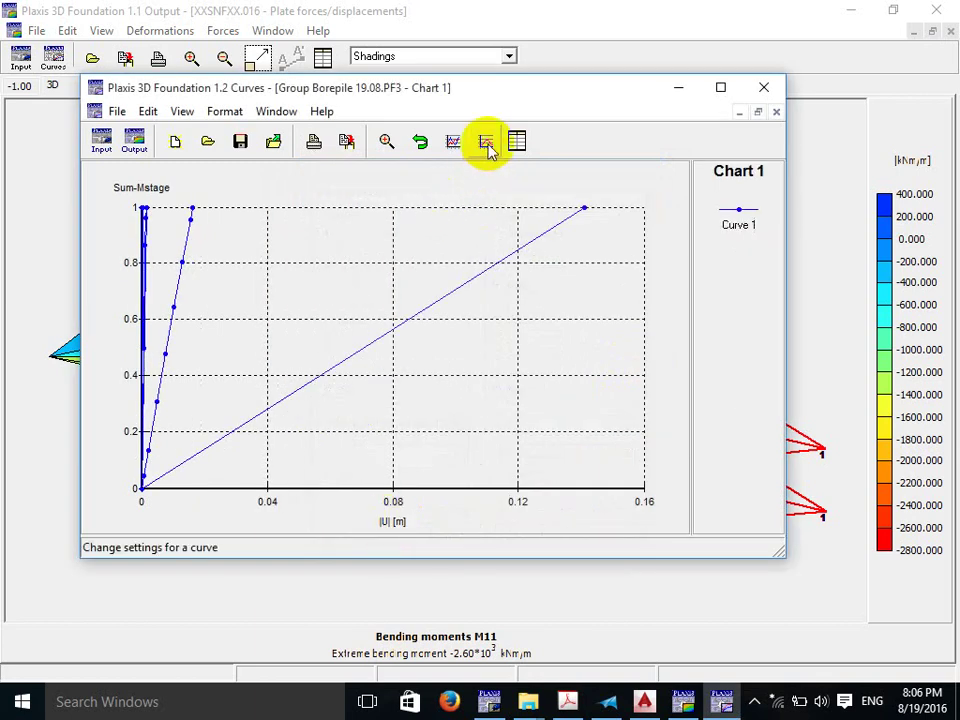
Exclude the Initial phase from the phases shown for Curve 1.
click(487, 143)
click(630, 273)
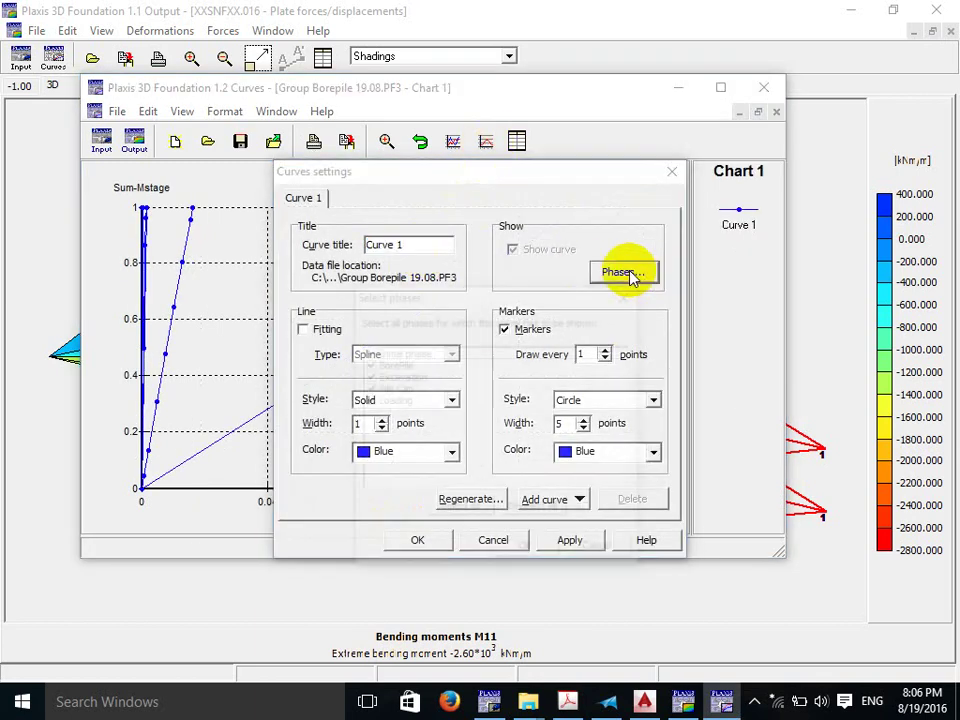
click(367, 352)
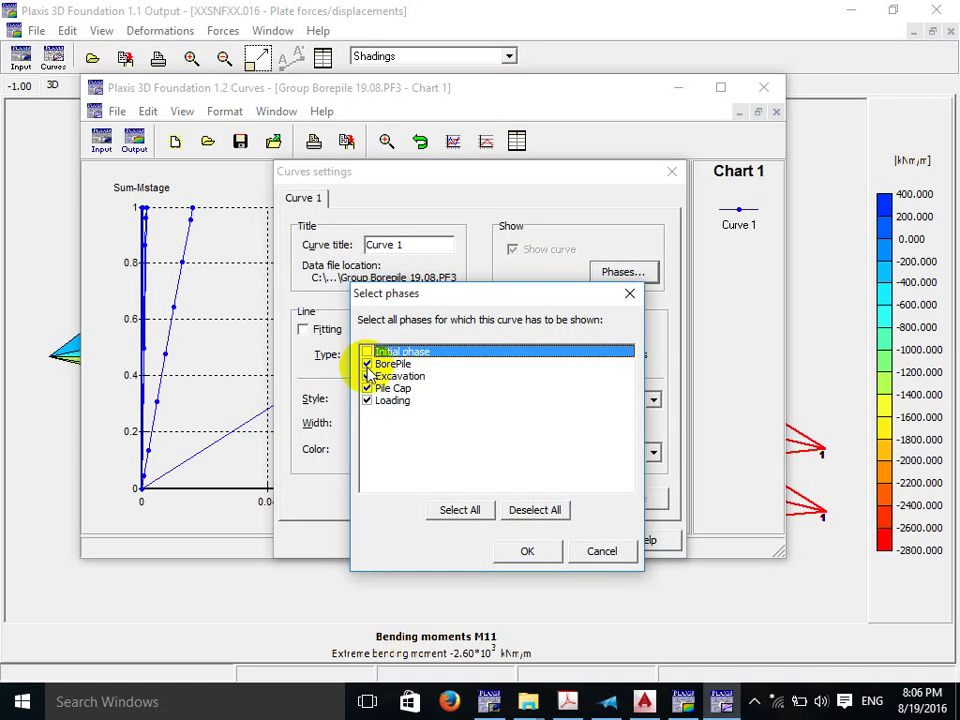
click(528, 552)
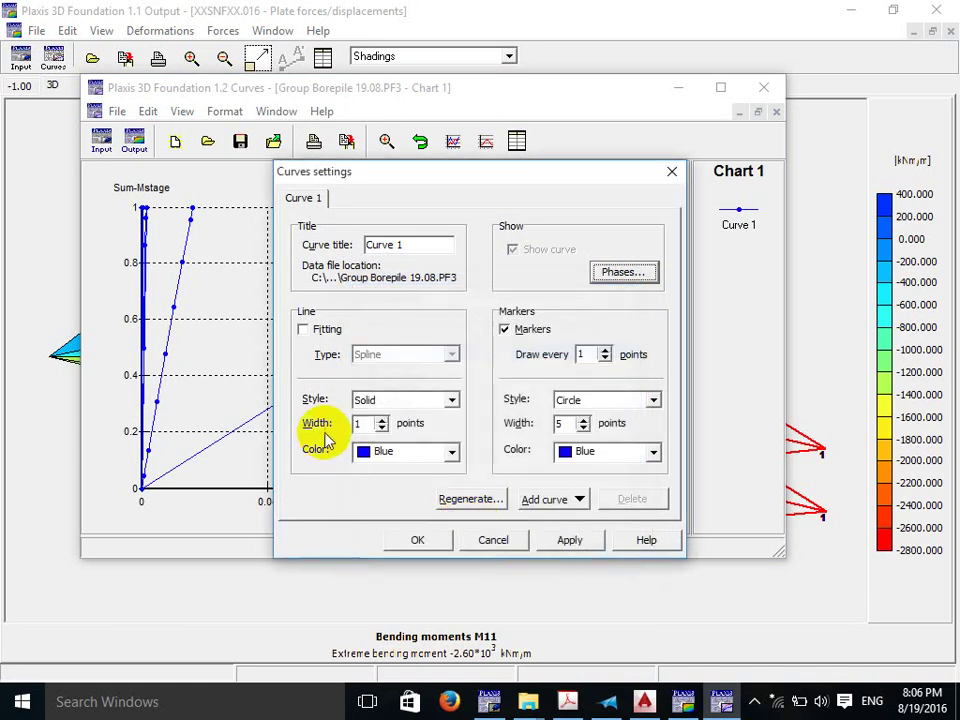
click(425, 541)
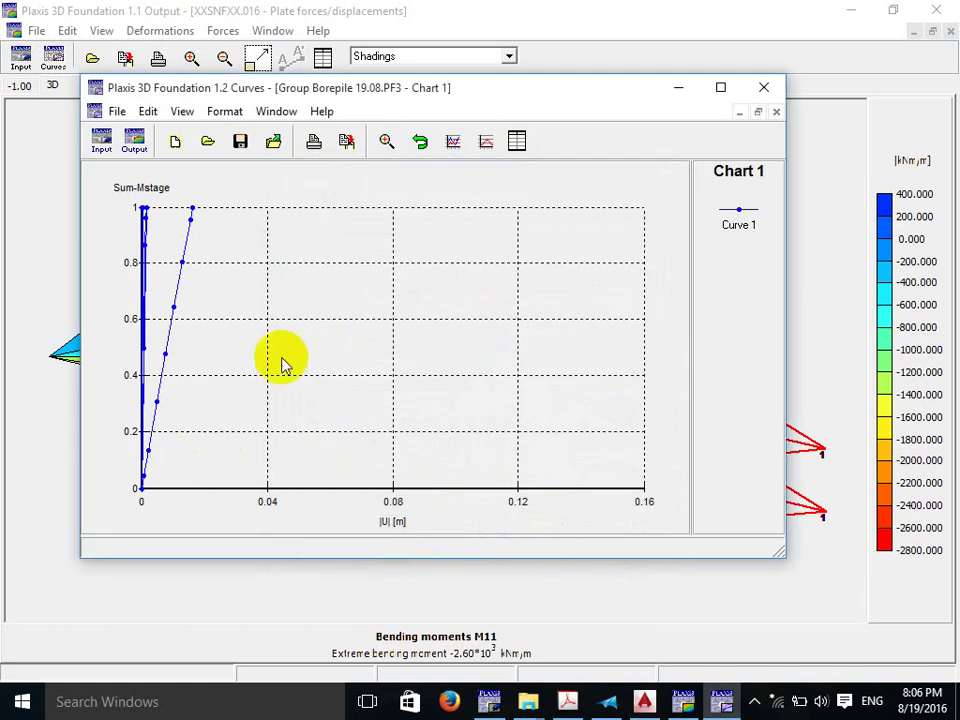
Exclude the BorePile phase from the phases shown for Curve 1.
click(487, 143)
click(615, 272)
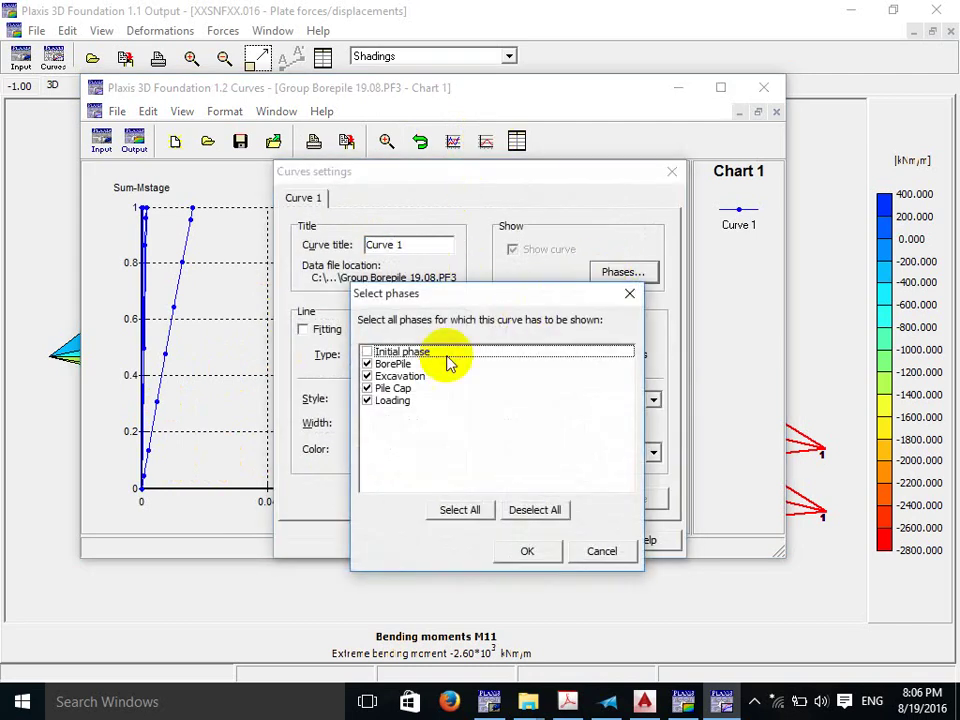
click(367, 364)
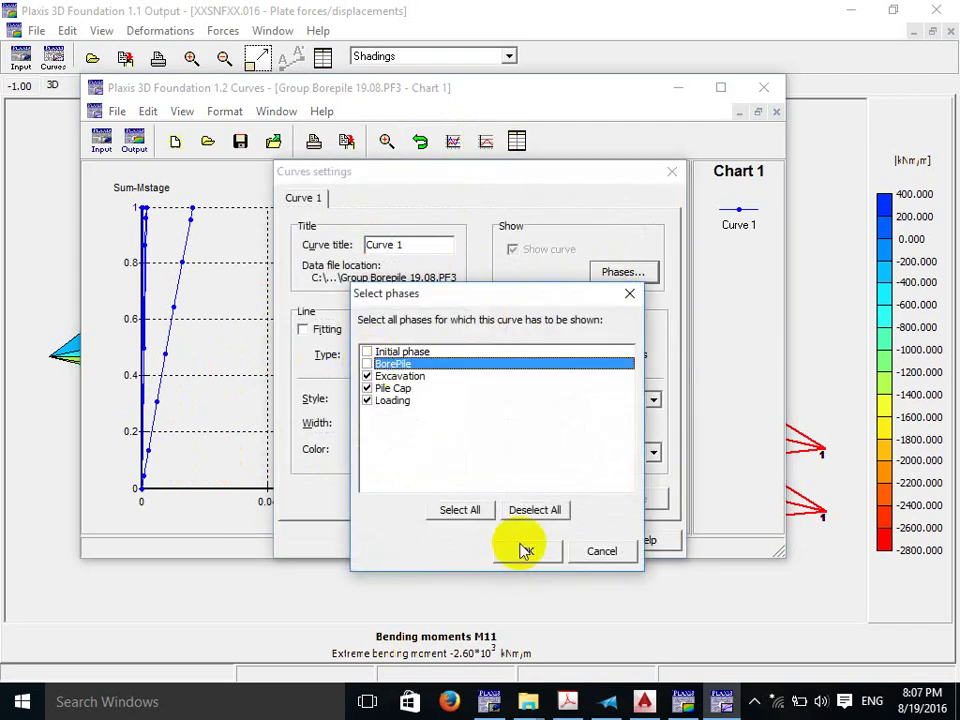
click(525, 550)
click(439, 542)
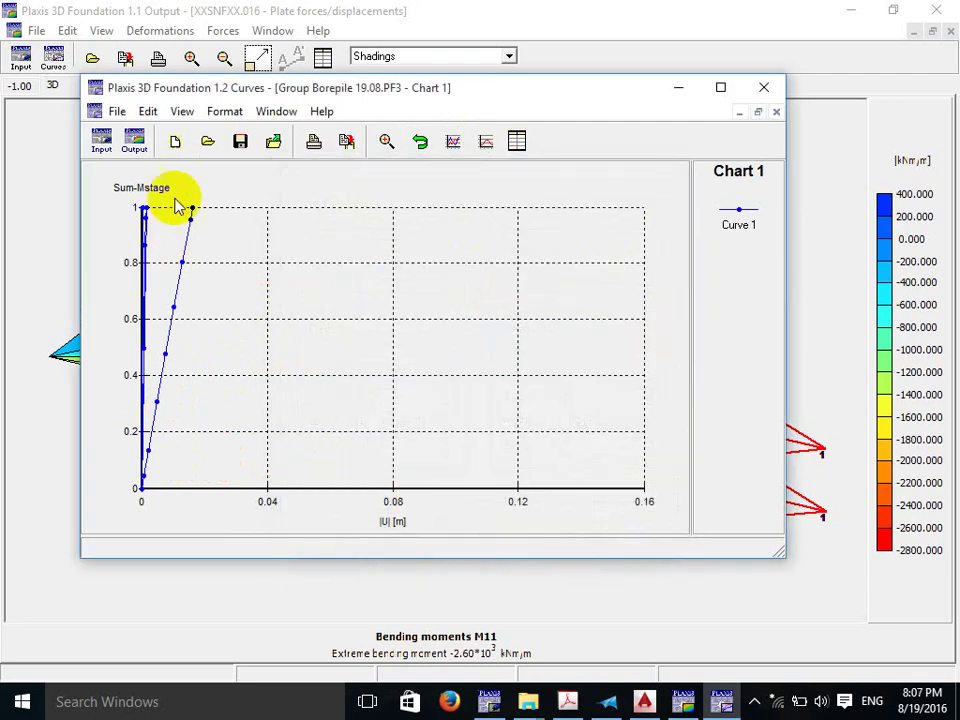
Exclude the Excavation and Pile Cap phases from Curve 1, leaving only Loading selected, and apply the change.
click(486, 141)
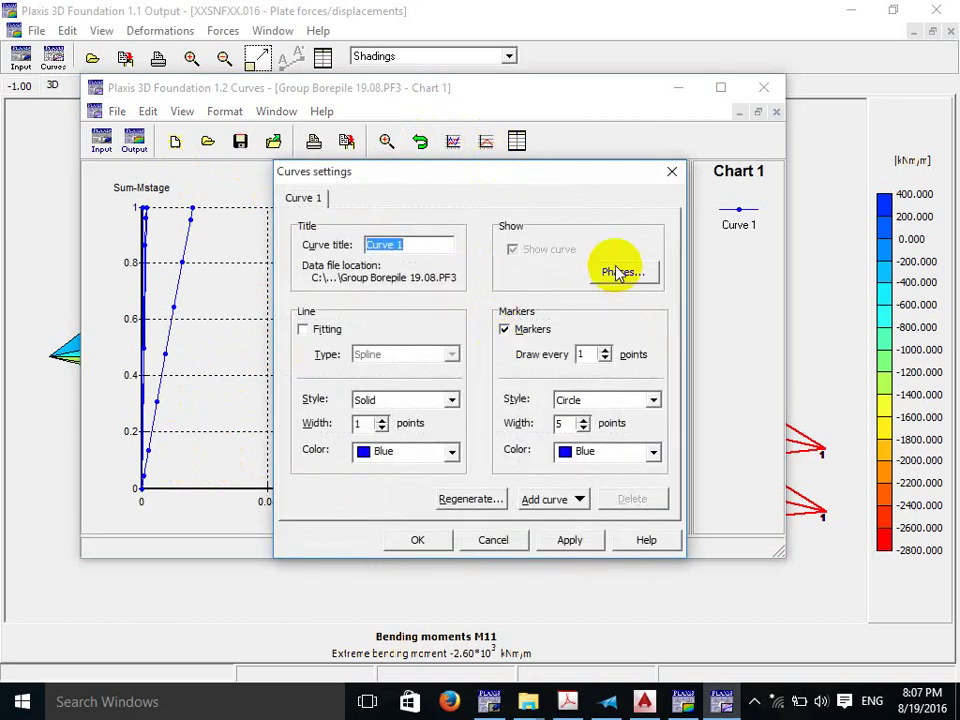
click(617, 272)
click(367, 376)
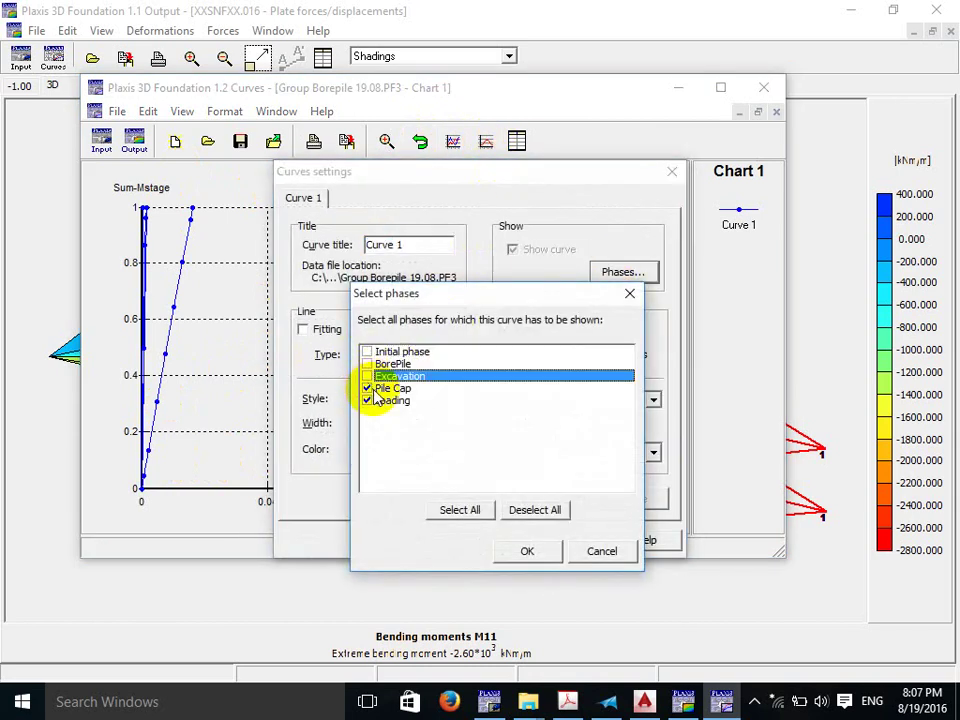
click(367, 388)
click(525, 550)
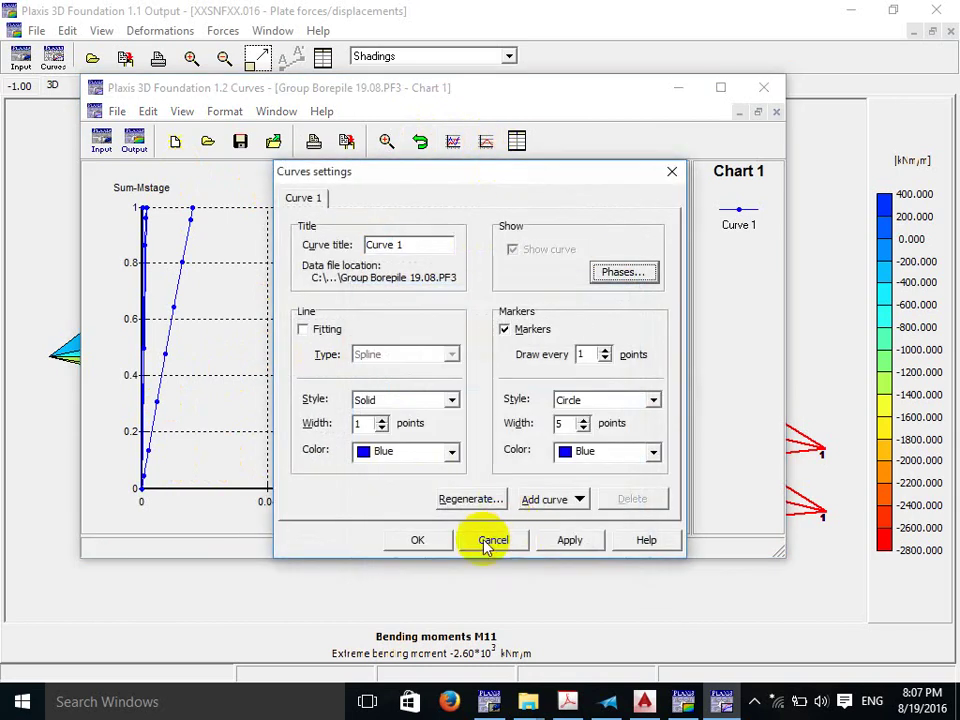
click(545, 542)
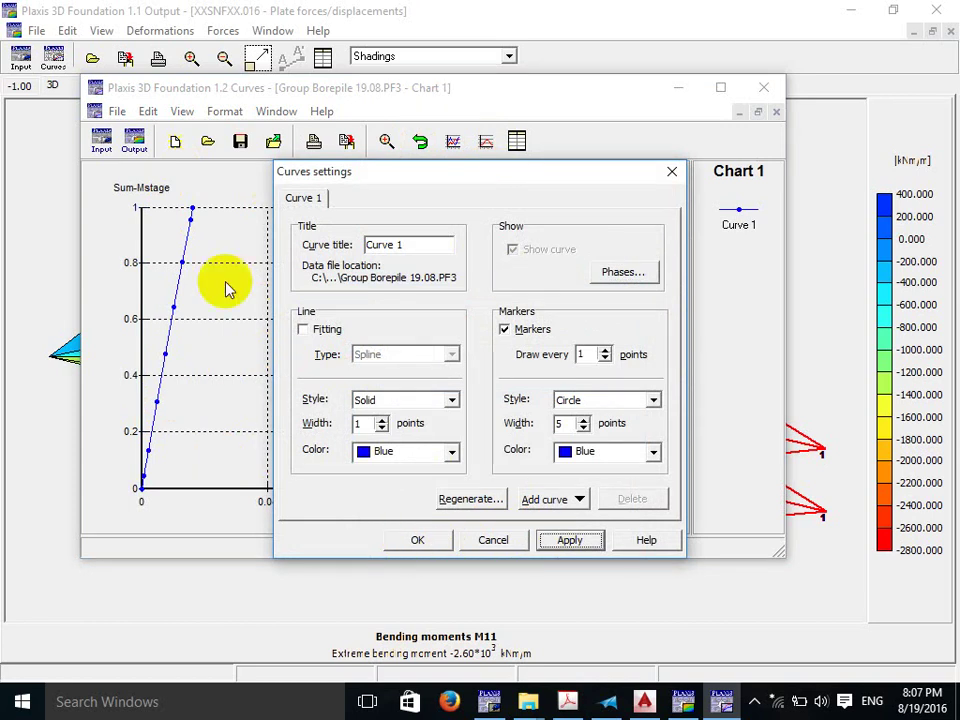
Format Curve 1 with a dashed red line and lime diamond markers.
click(446, 402)
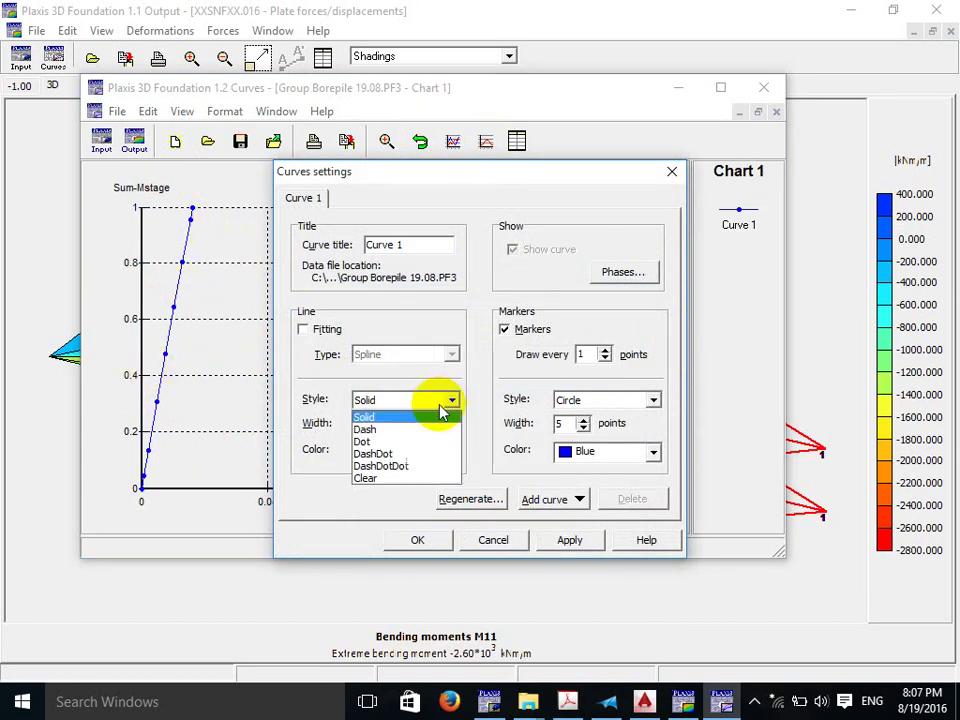
click(405, 430)
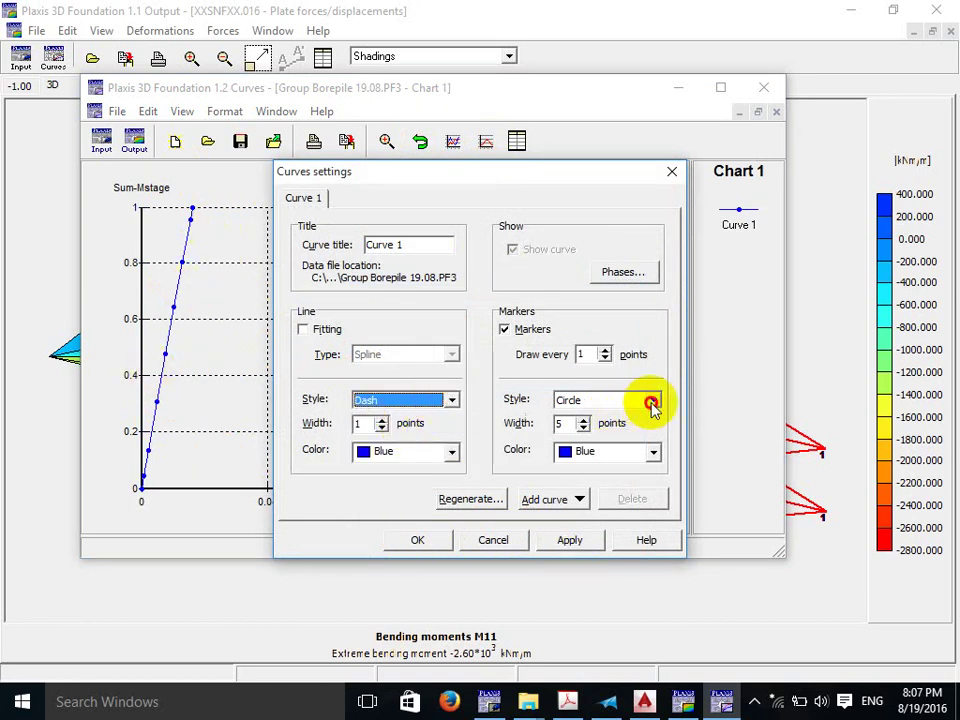
click(651, 402)
click(604, 444)
click(440, 455)
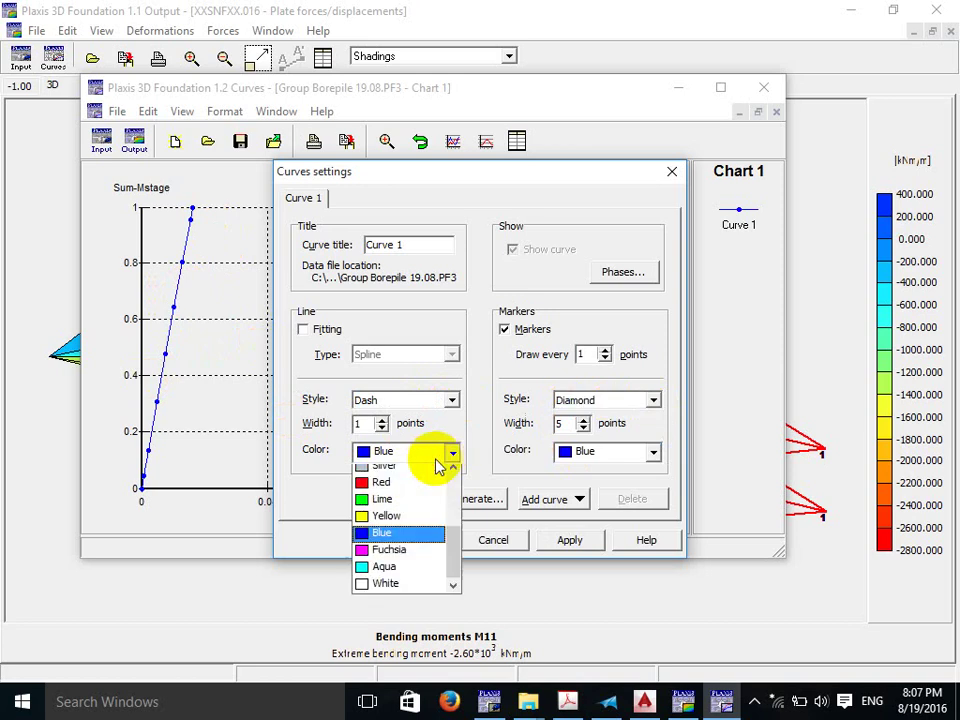
click(381, 482)
click(651, 452)
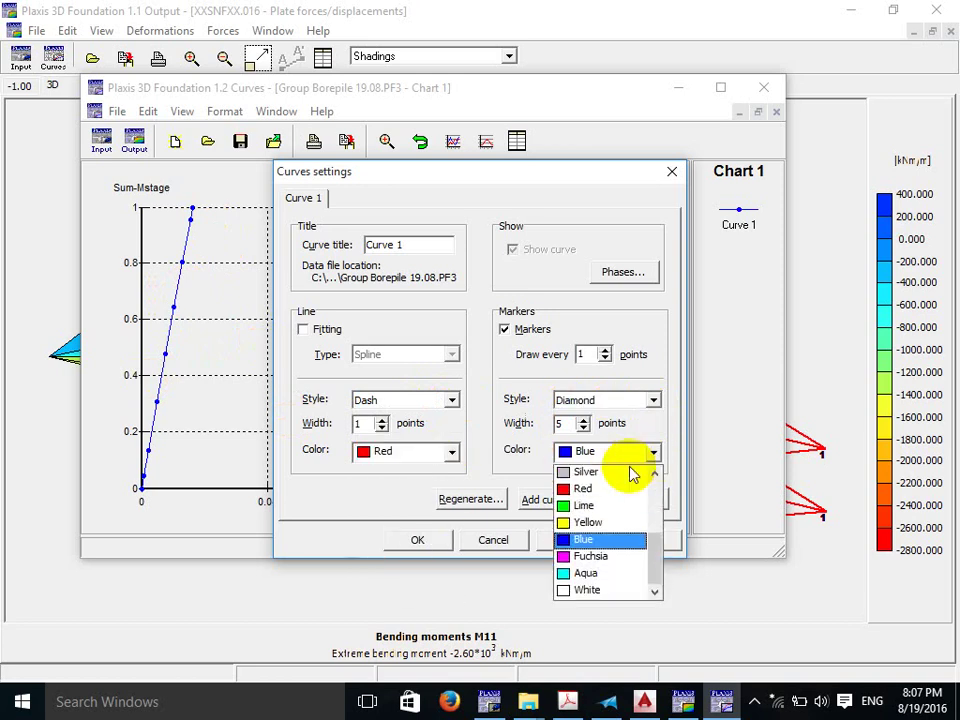
click(585, 506)
click(580, 546)
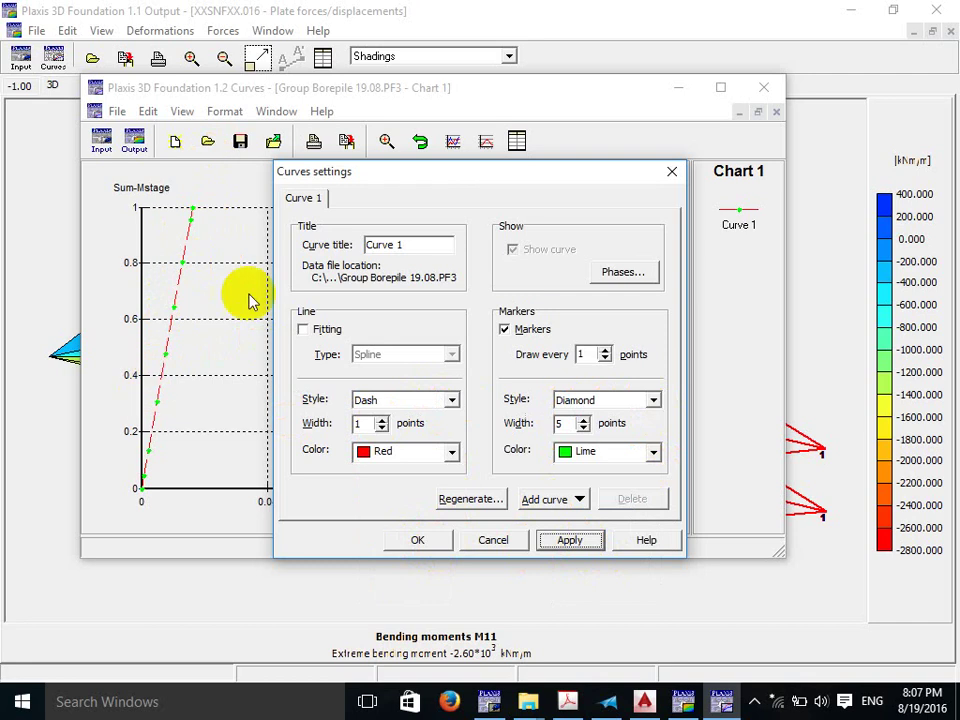
click(419, 541)
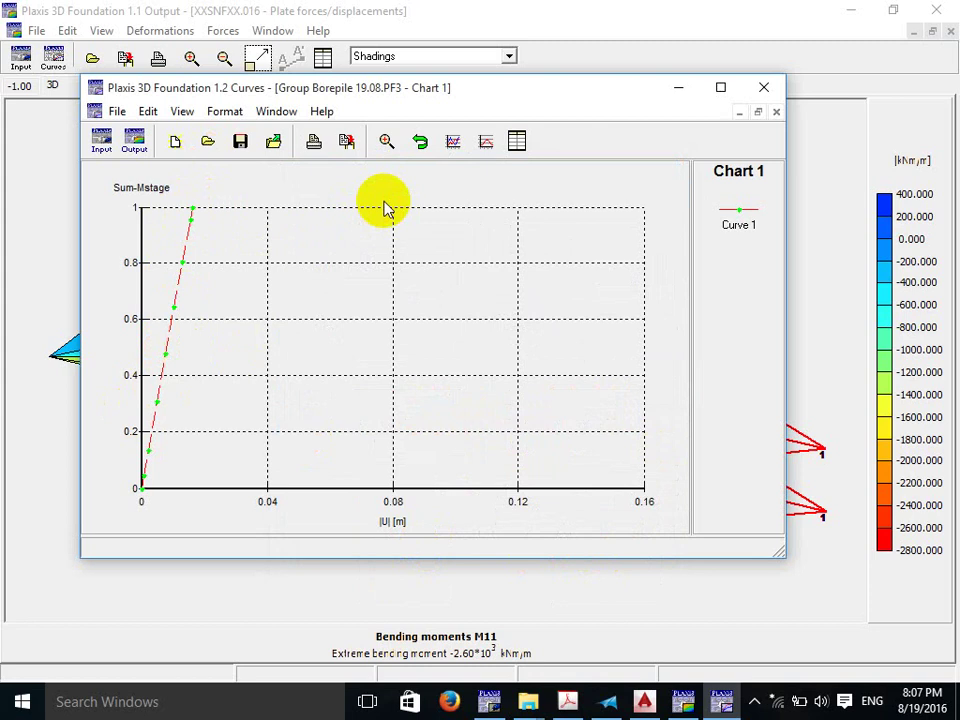
Copy the table of Curve 1's points to the clipboard and close the Curves program.
click(517, 144)
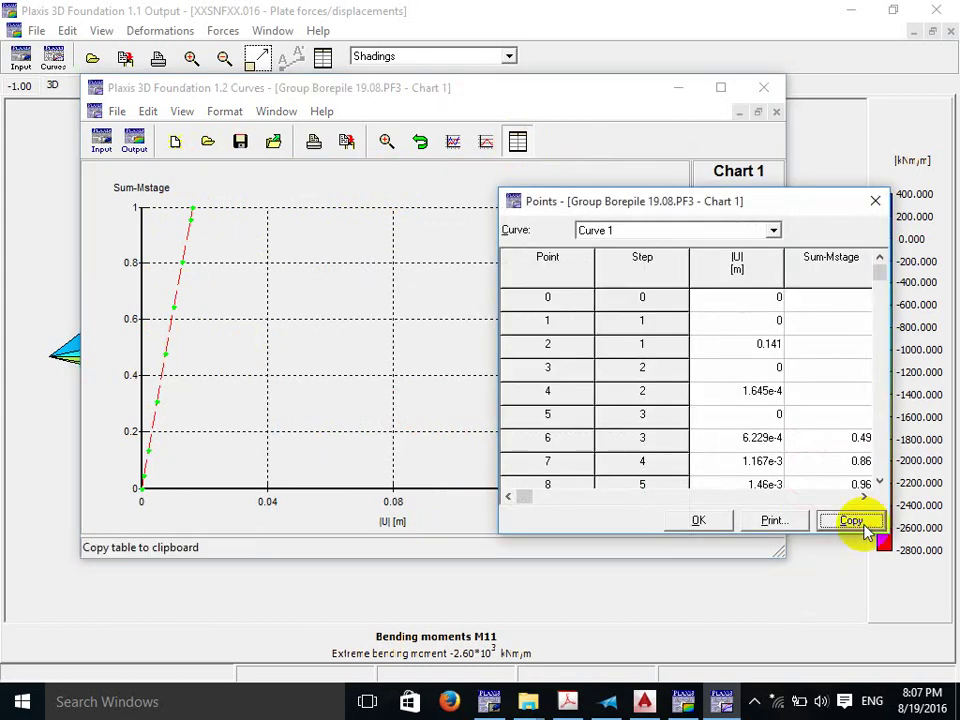
click(697, 521)
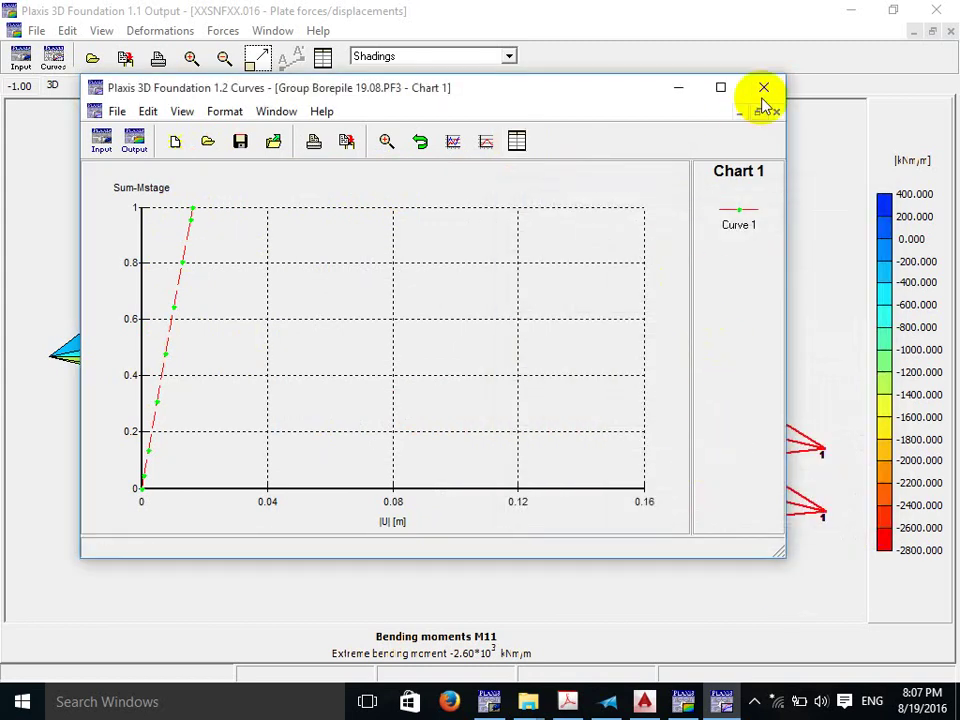
click(764, 88)
click(528, 416)
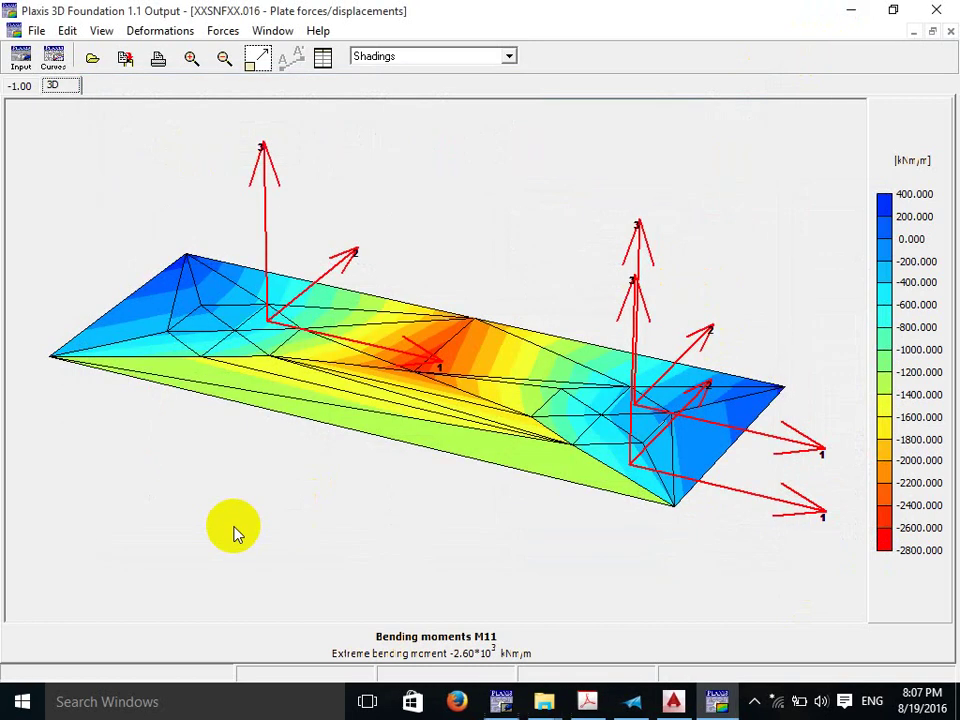
Open Microsoft Excel 2010, paste the copied curve table at cell D4 and fit column G to its contents.
key(super)
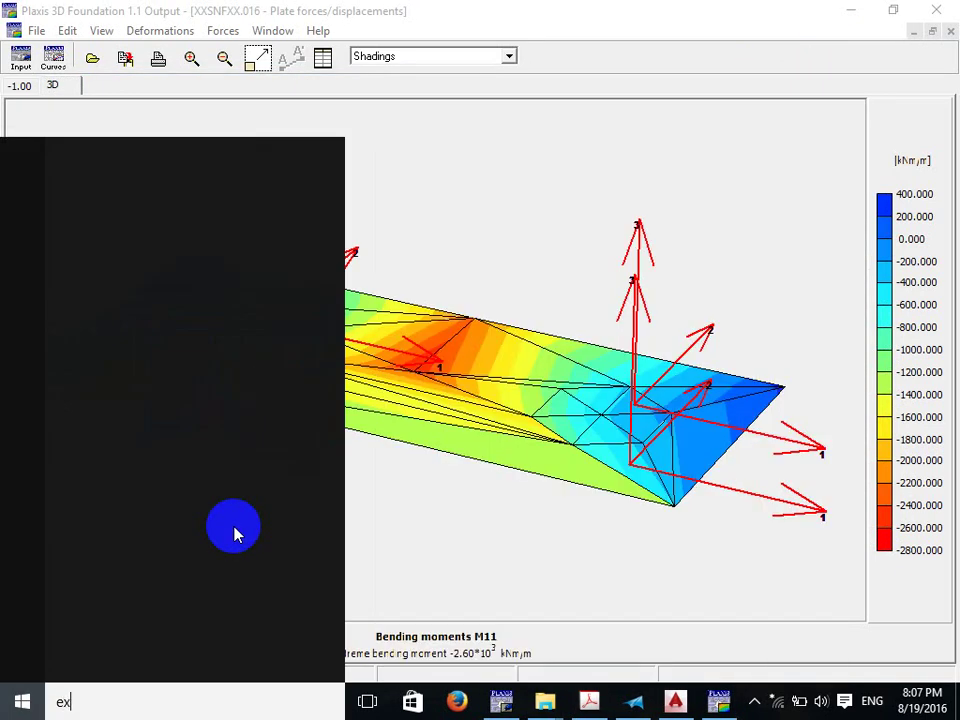
text(x)
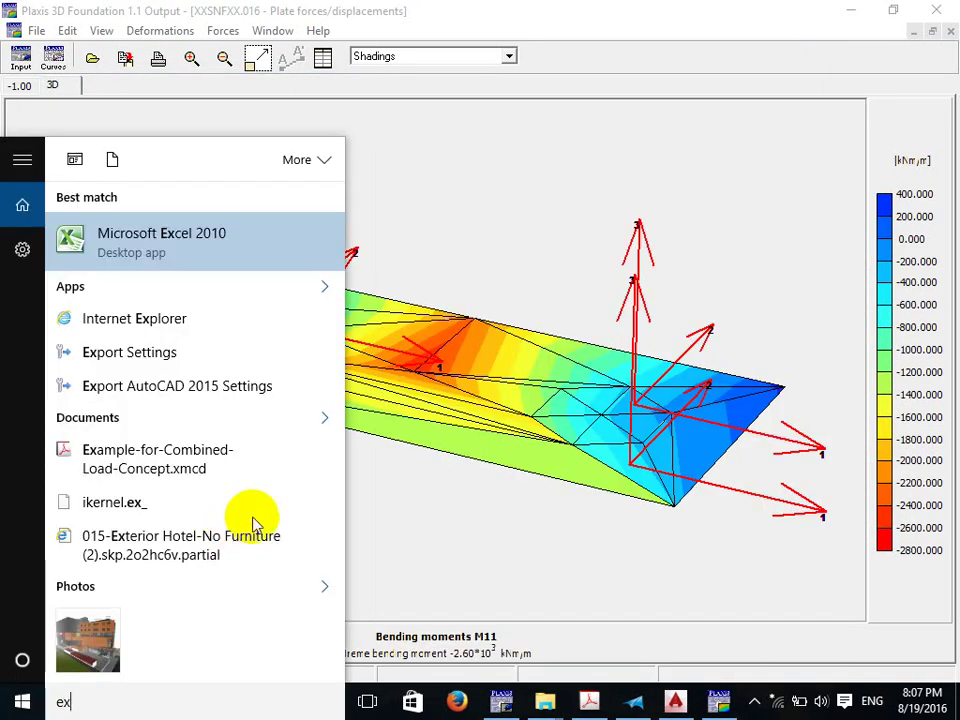
click(165, 232)
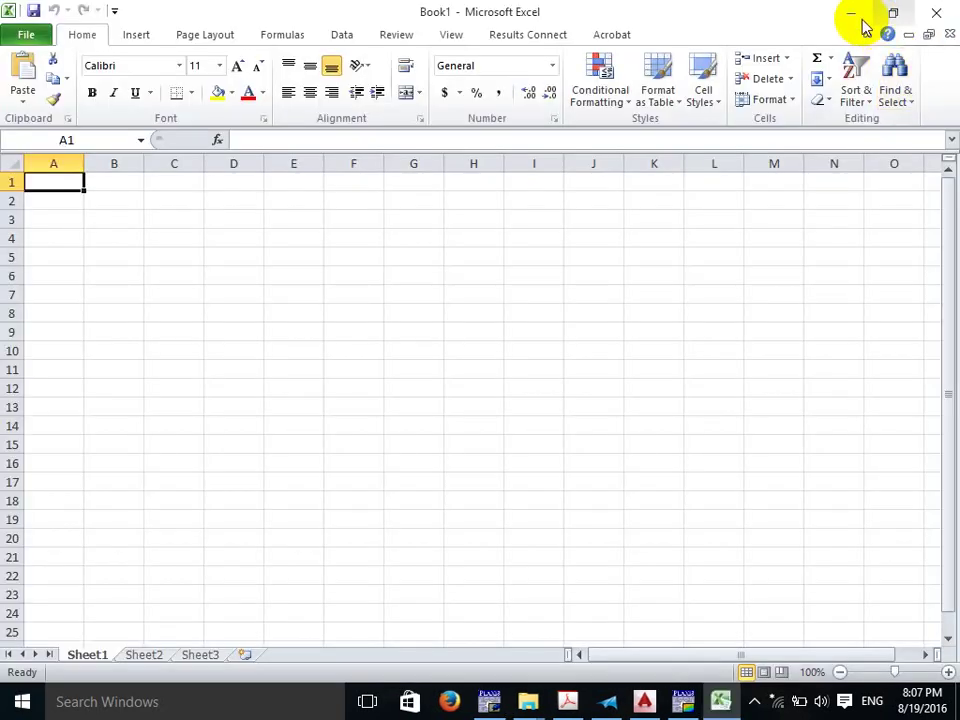
click(246, 241)
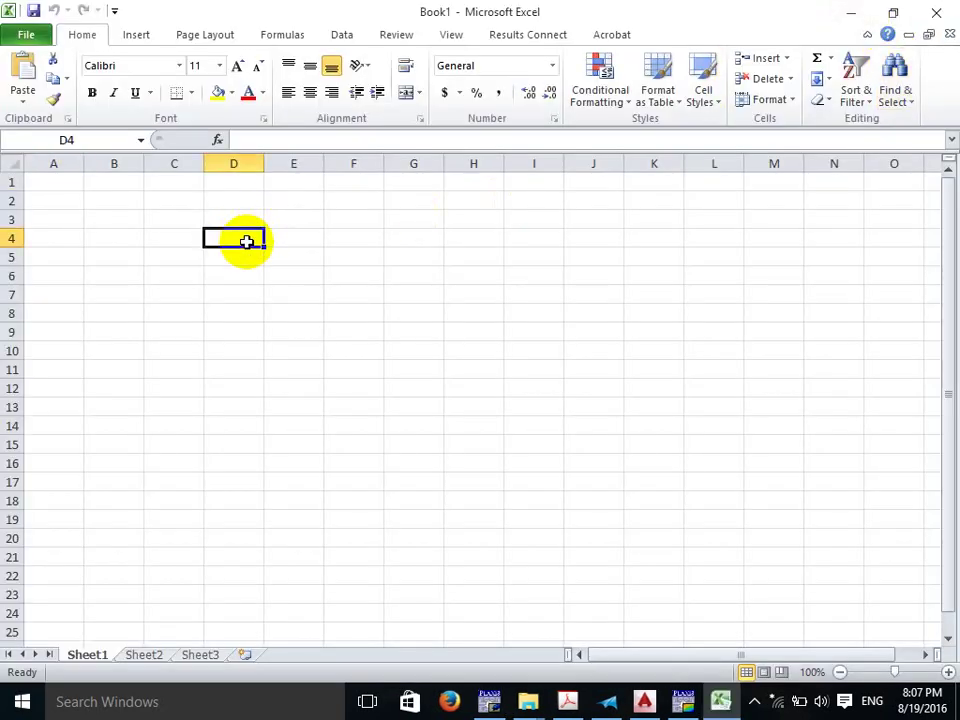
key(ctrl+v)
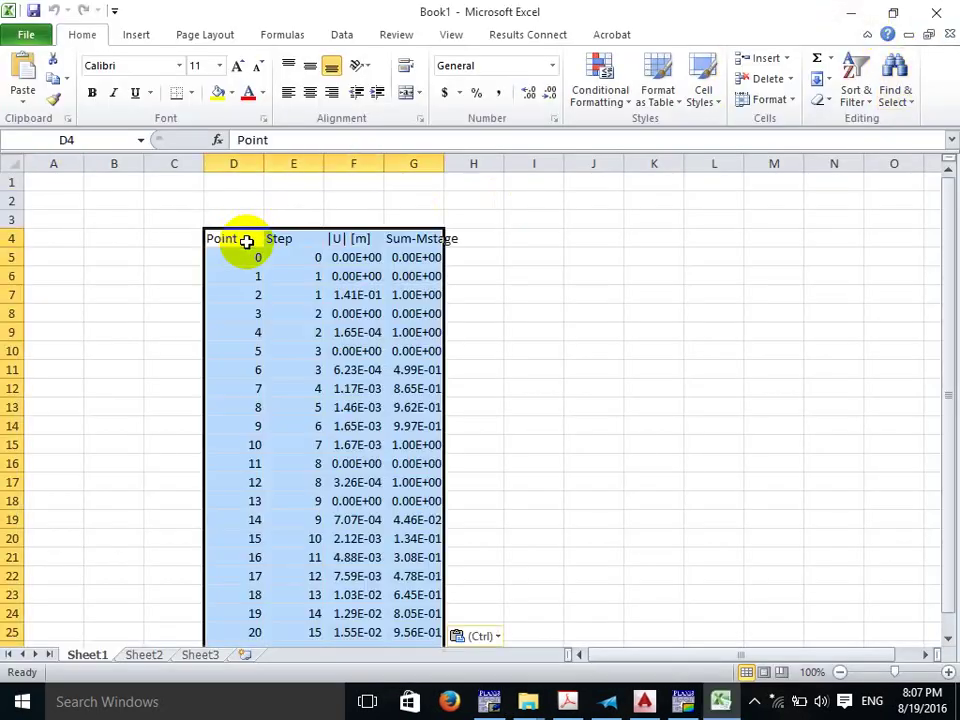
double_click(443, 158)
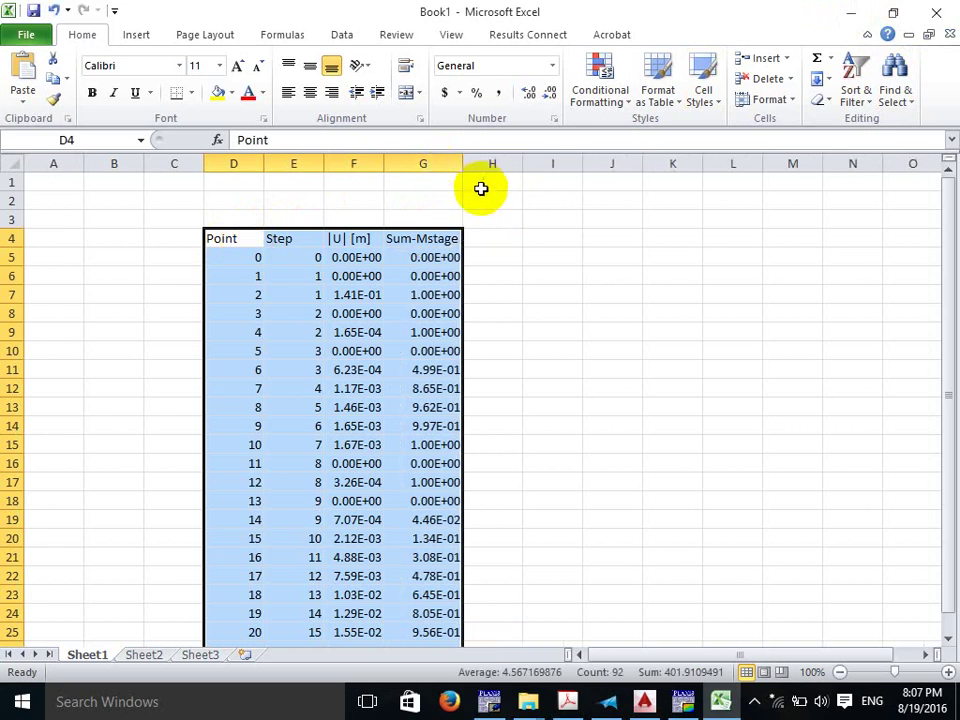
Head column H as Loading in H4 and fill H5:H26 with Sum-Mstage times 9000, starting from =G5*9000.
click(513, 242)
text(Loa)
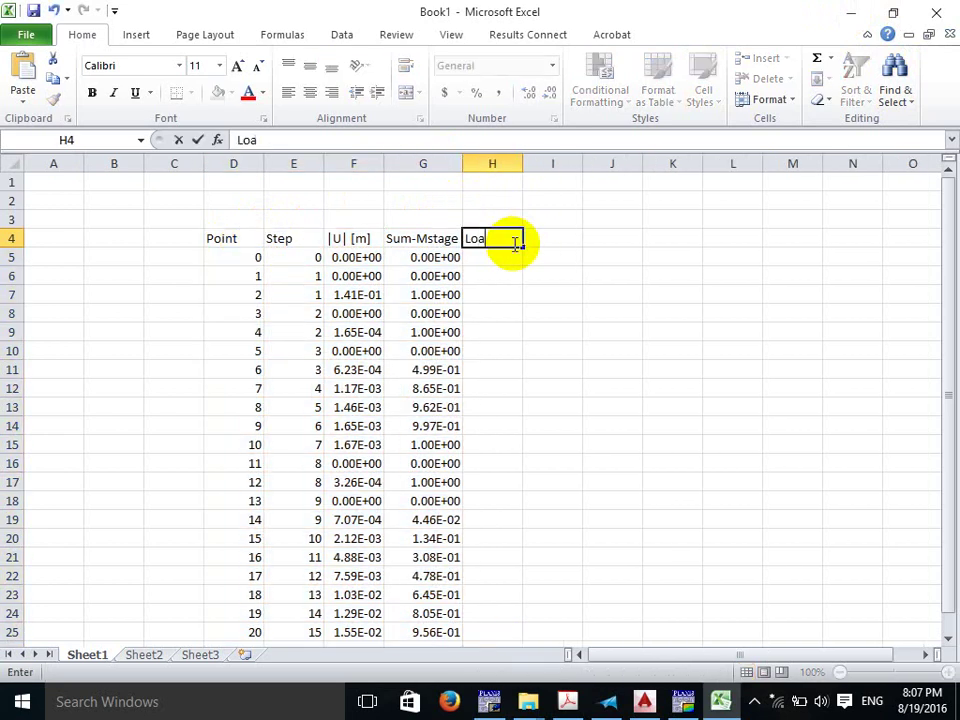
text(ding)
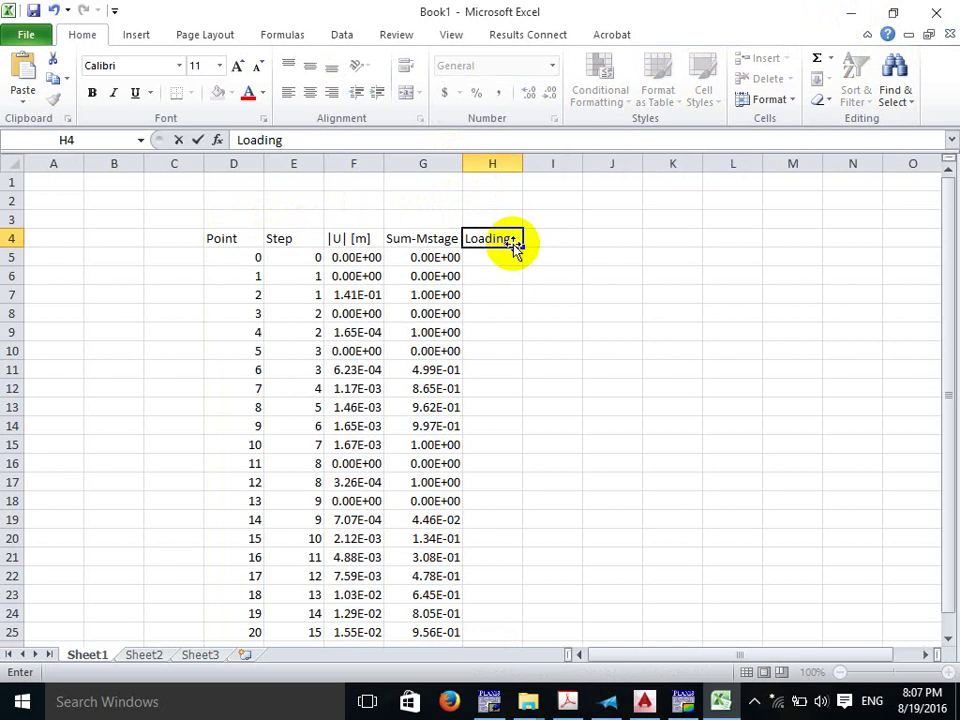
key(Return)
text(=)
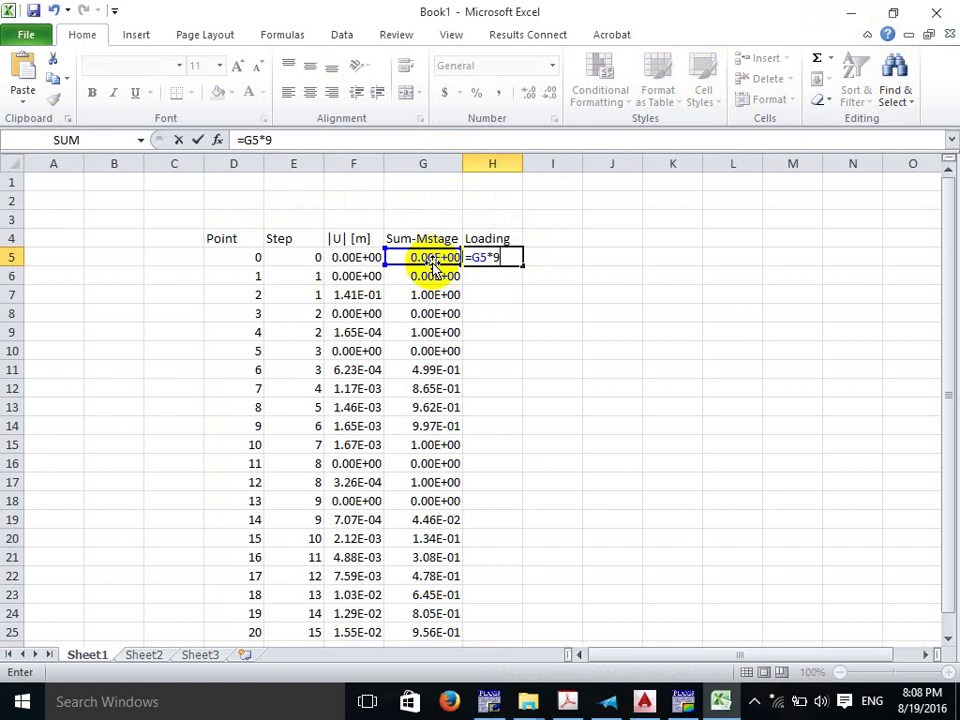
text(*9000)
key(Return)
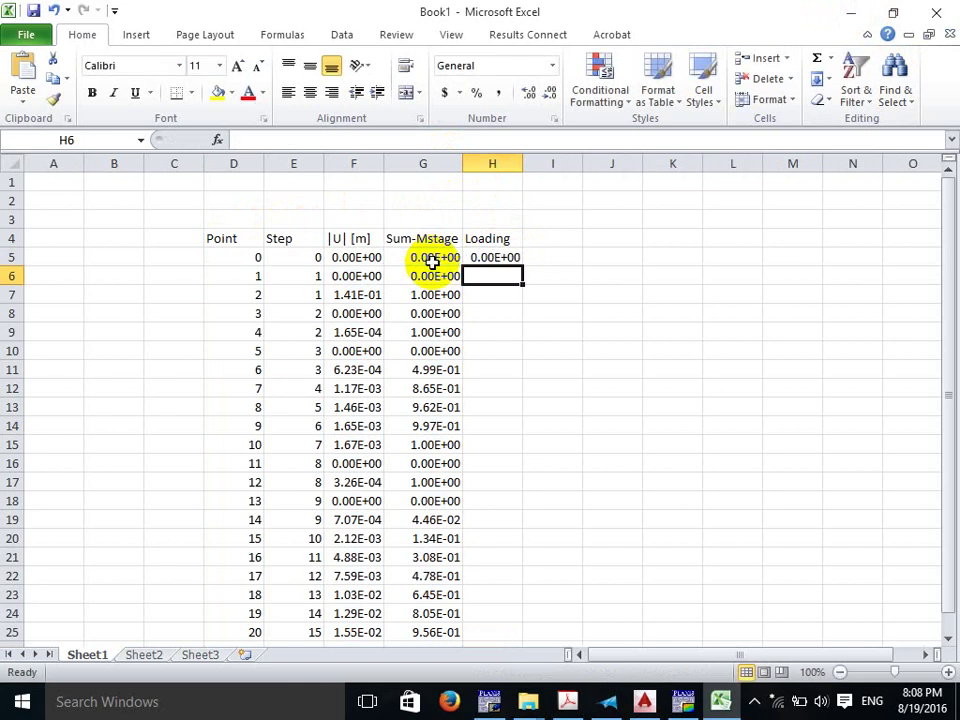
click(505, 259)
drag(522, 267, 510, 625)
click(616, 485)
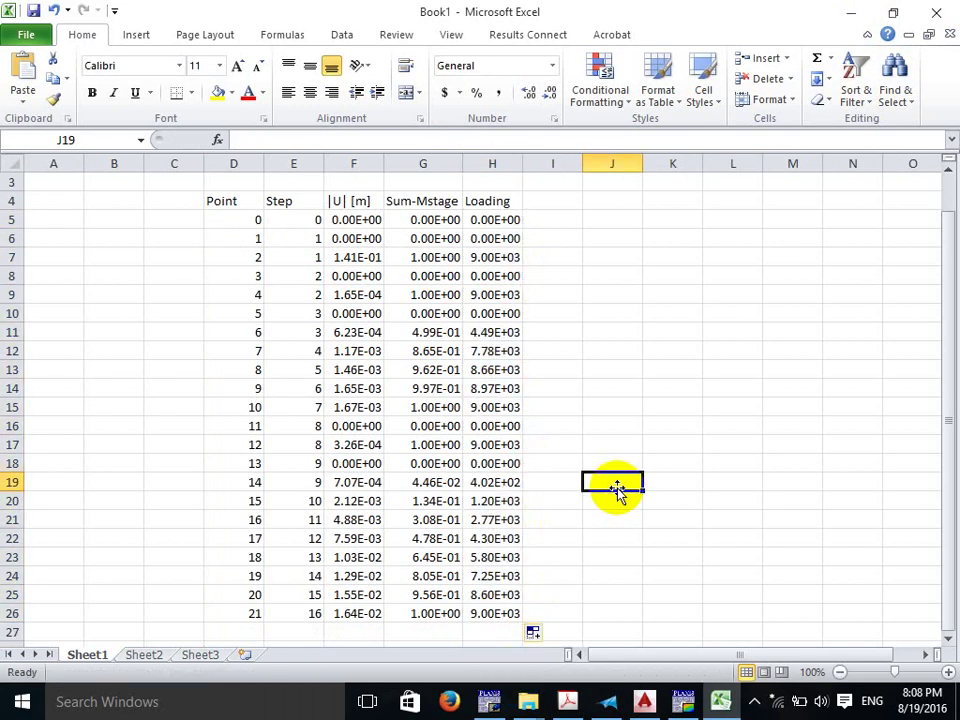
Format the |U|, Sum-Mstage and Loading columns with the custom number format 0.00.
click(343, 166)
ctrl+click(431, 164)
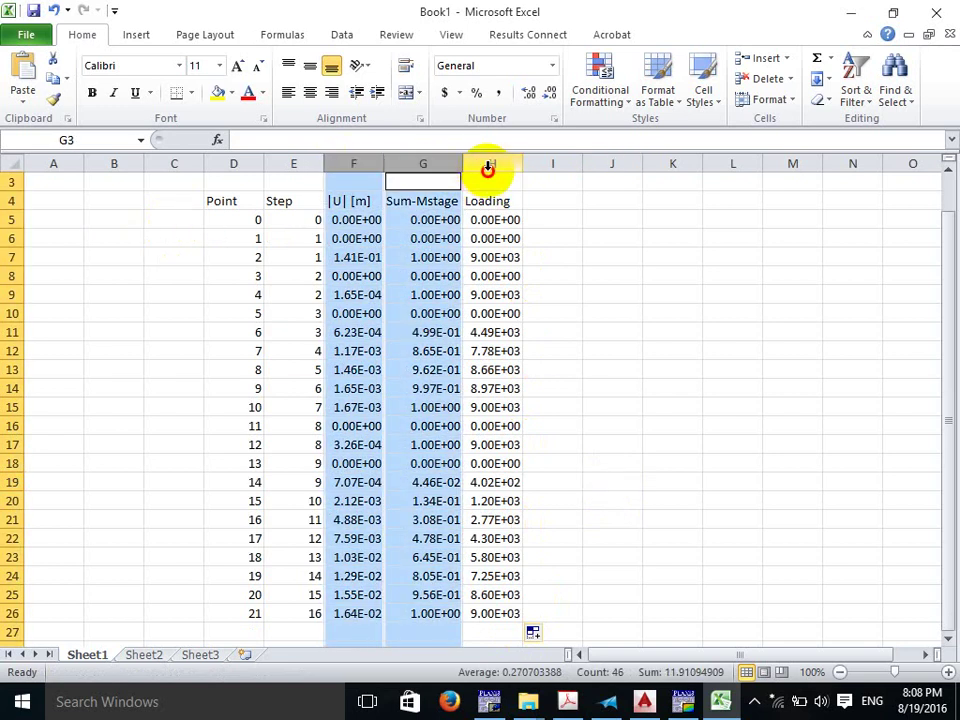
ctrl+click(488, 165)
right_click(429, 247)
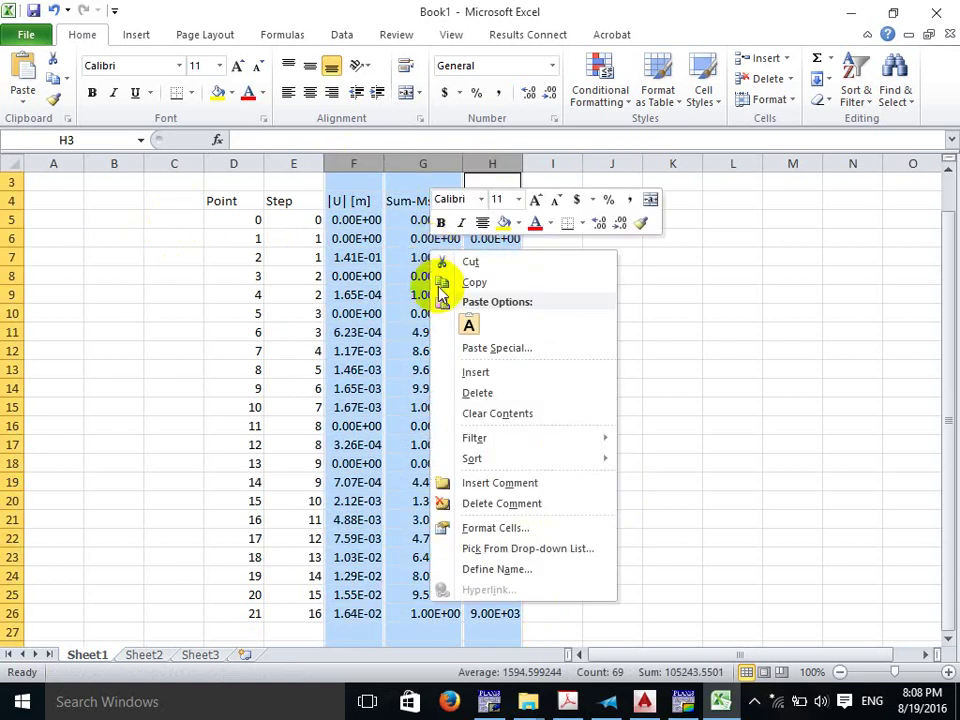
click(497, 528)
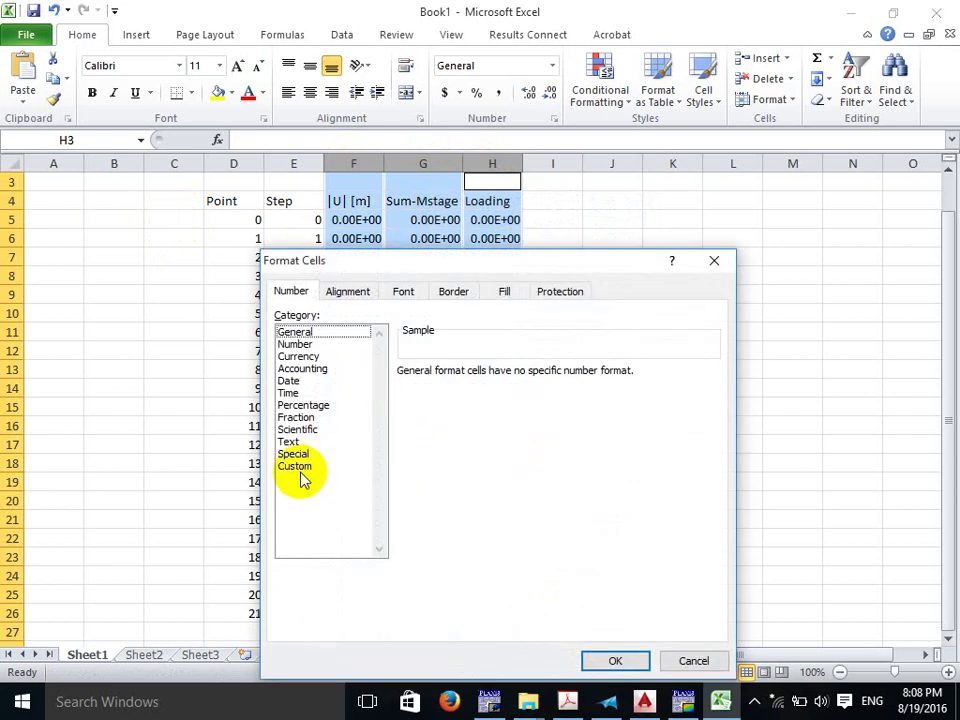
click(410, 428)
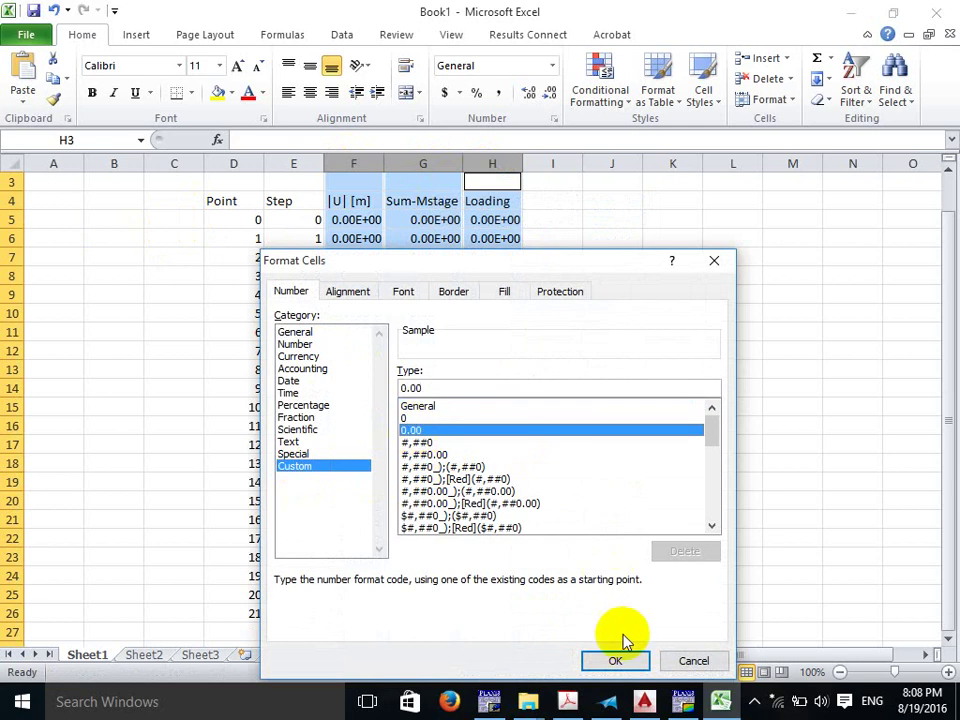
click(618, 660)
click(586, 293)
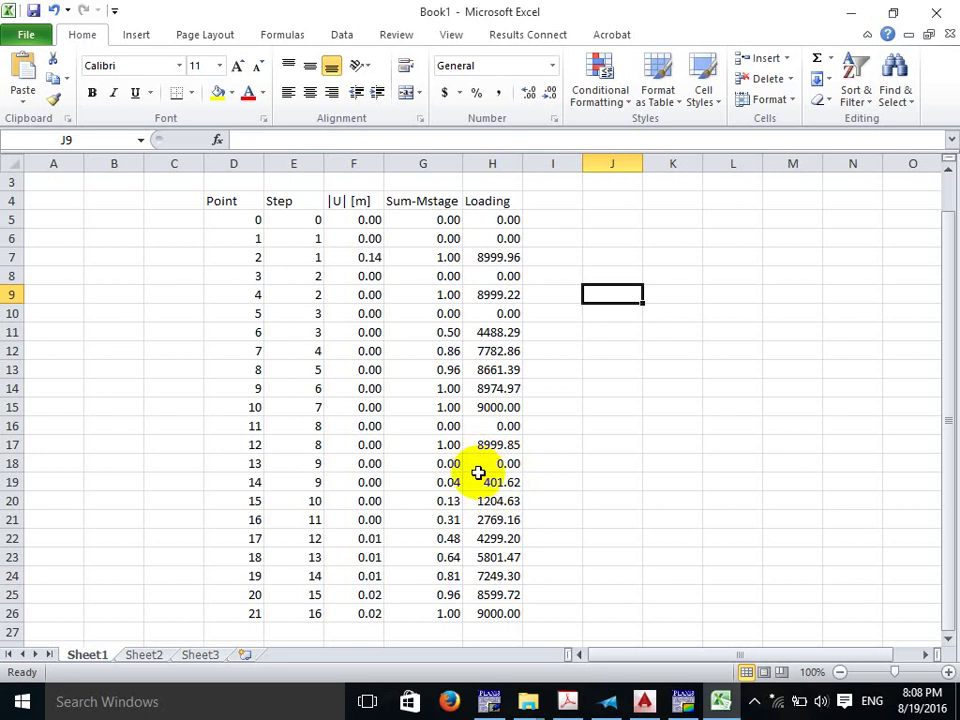
Delete rows 5 to 17, which hold points 0 to 12 of the earlier phases.
drag(24, 446, 21, 222)
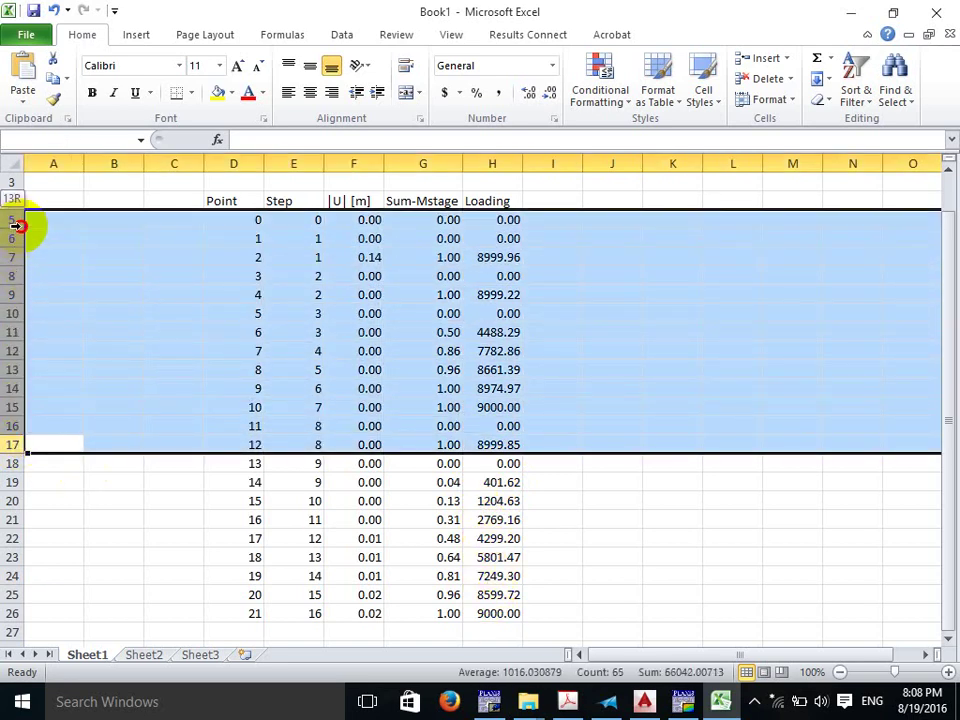
right_click(239, 294)
click(296, 436)
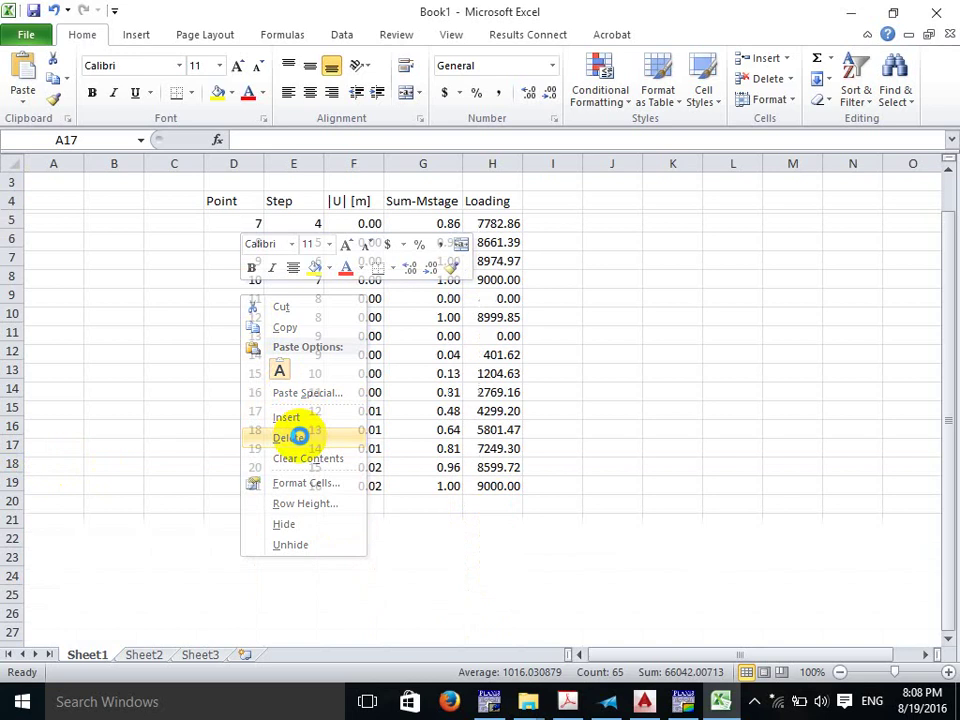
click(638, 367)
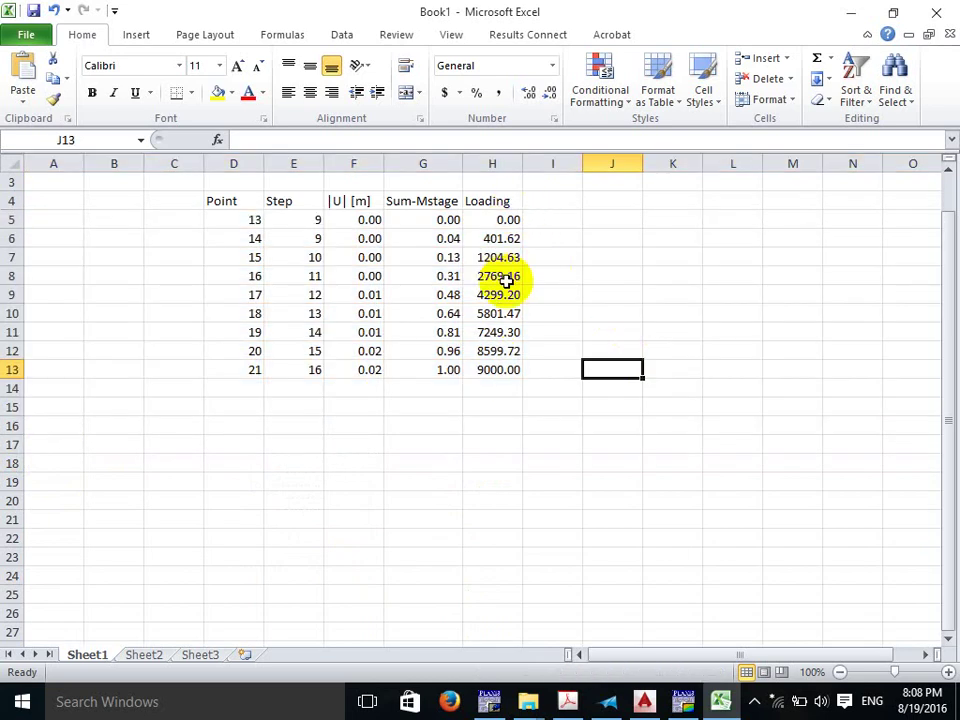
scroll(508, 272, up, 1)
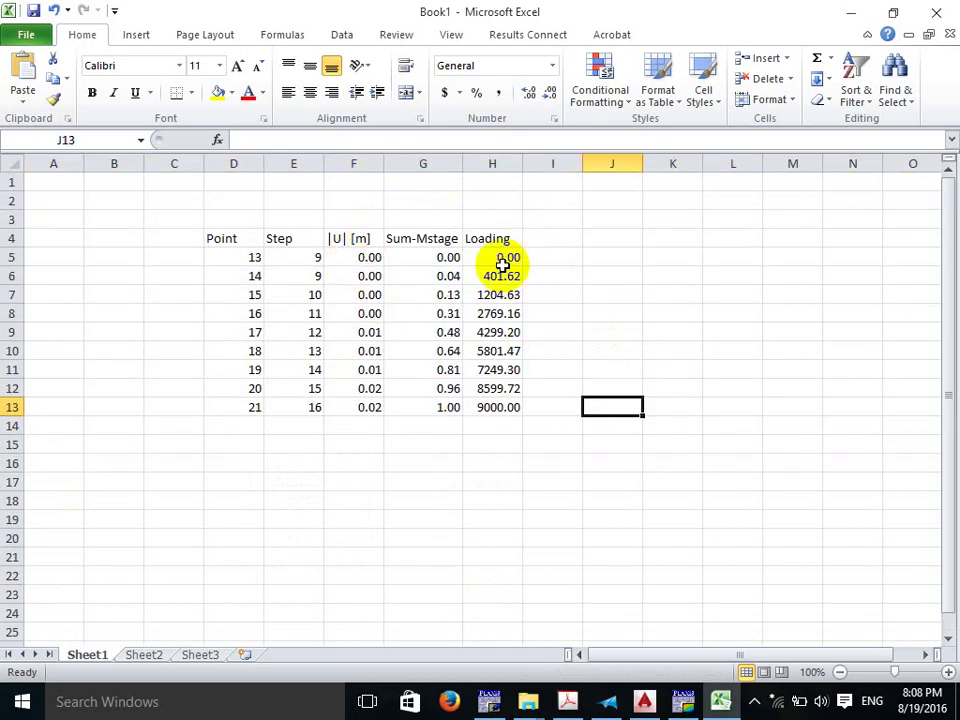
Insert a smooth-line scatter chart without markers from columns F and H and place it beside the table.
click(343, 165)
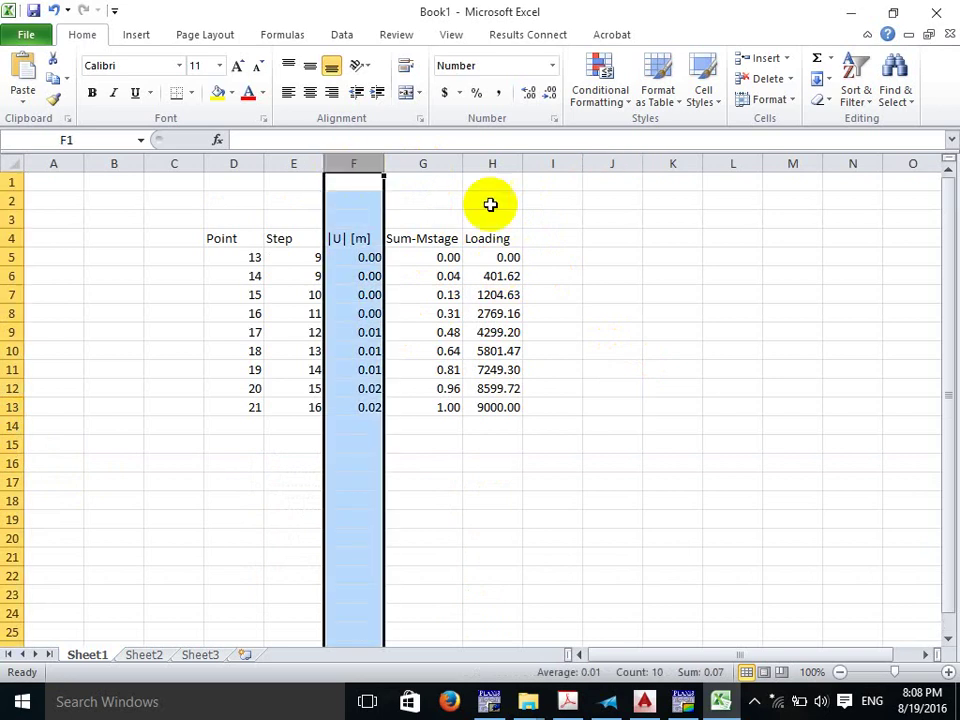
ctrl+click(508, 165)
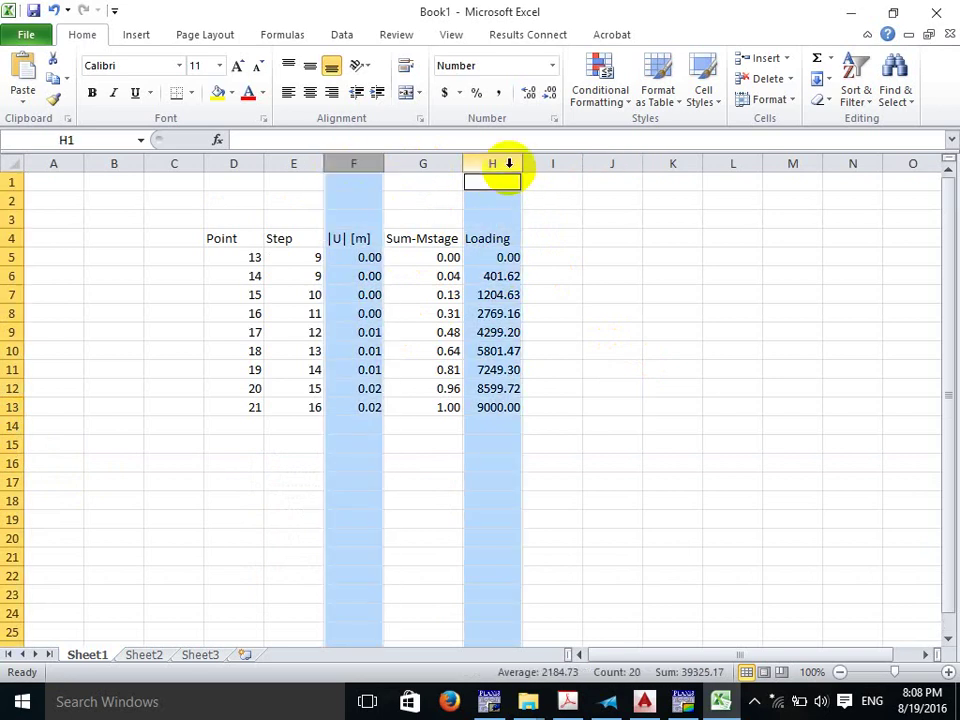
click(143, 42)
click(412, 79)
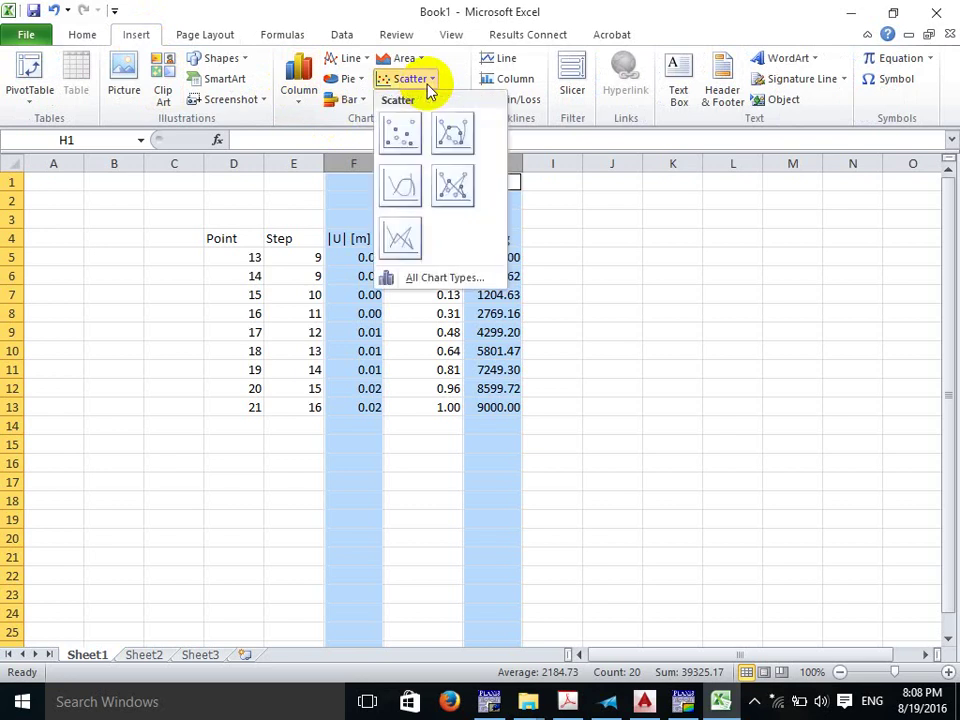
click(407, 188)
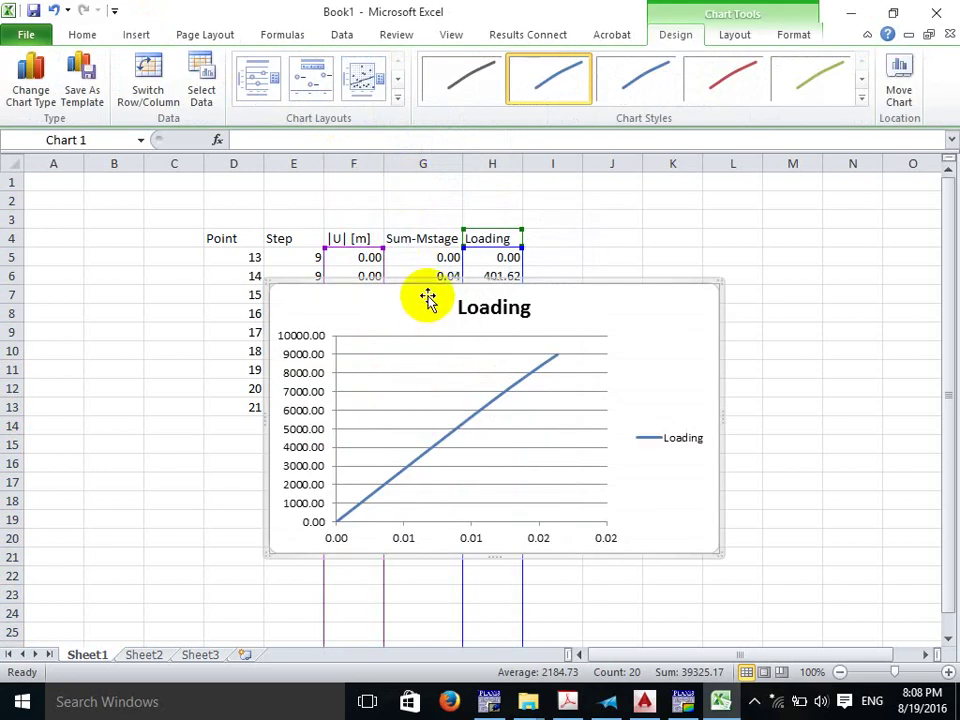
drag(427, 299, 694, 257)
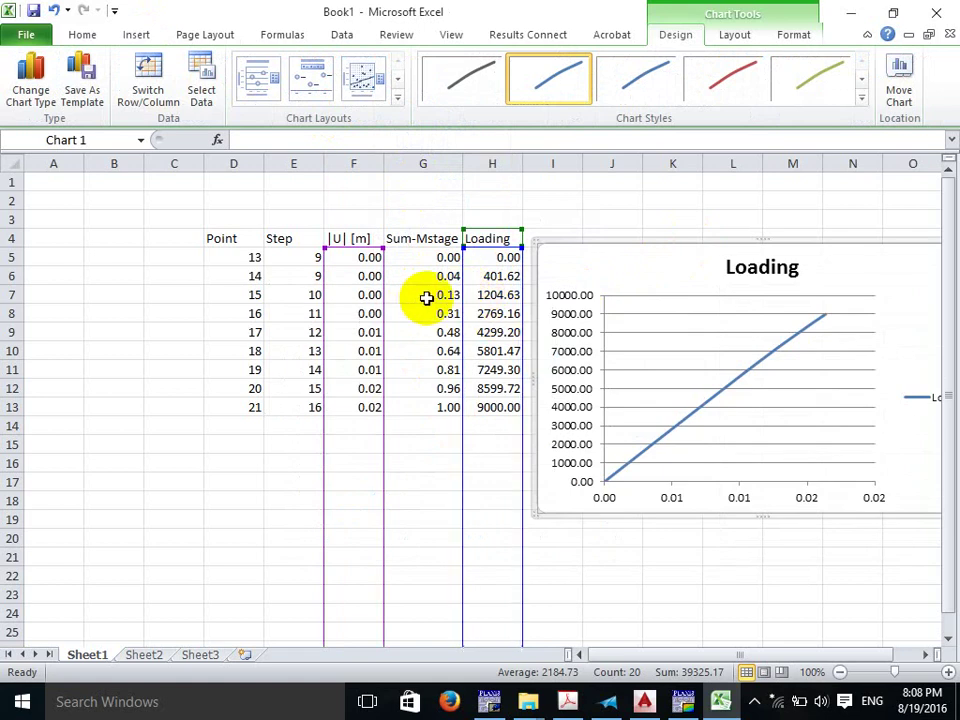
Open the chart's data source settings and remove the Loading series.
click(688, 358)
right_click(688, 358)
click(736, 430)
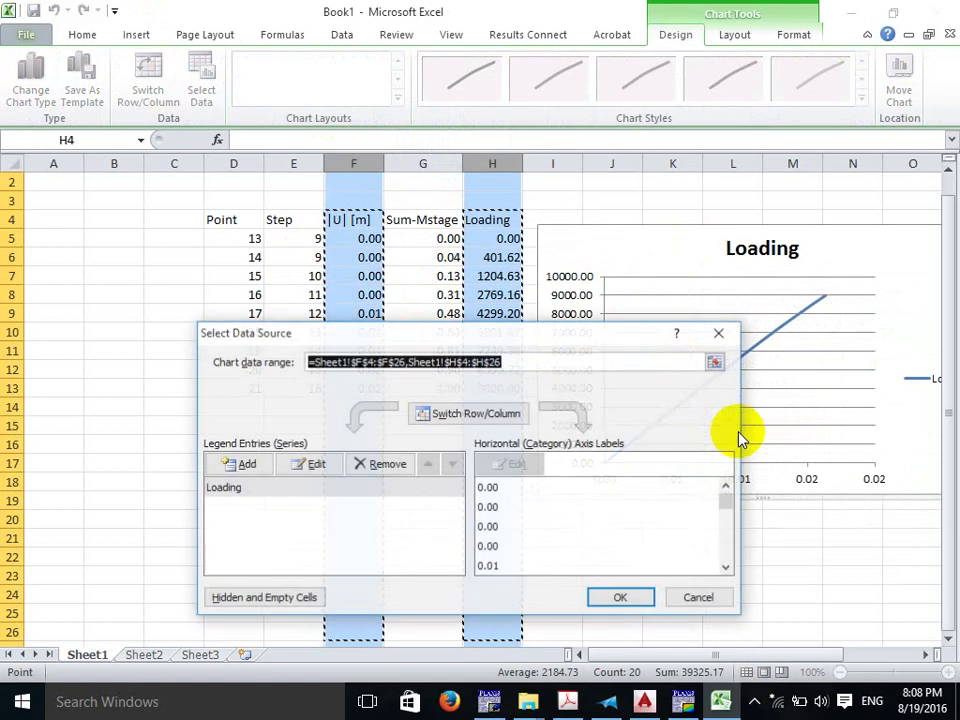
click(375, 466)
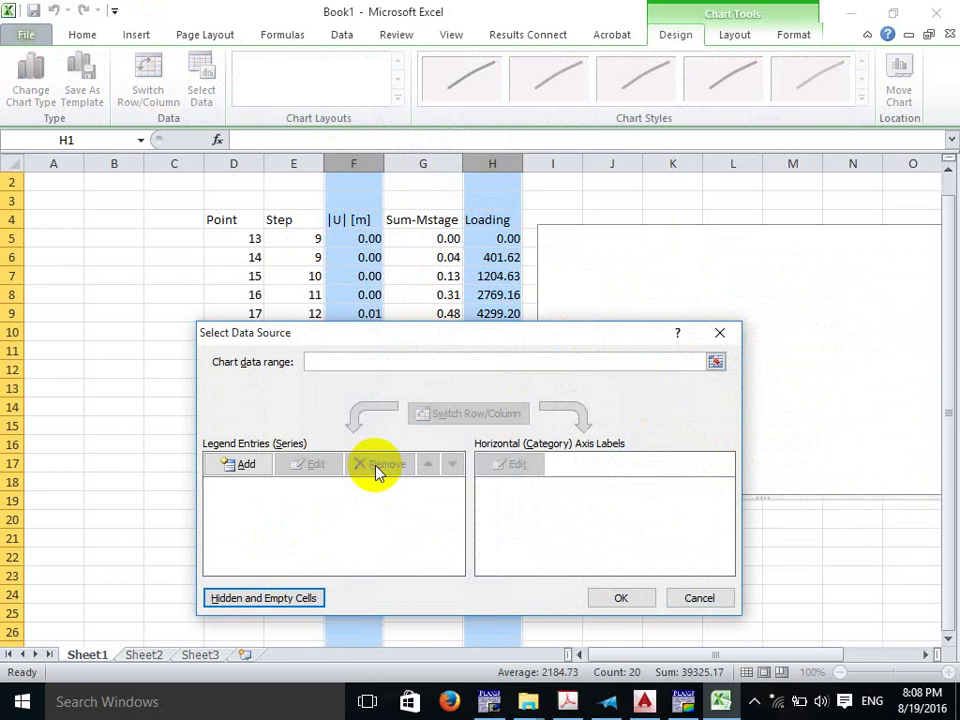
Add a chart series named Settlement with X values H5:H13 and Y values F5:F13, and accept the data source.
click(236, 465)
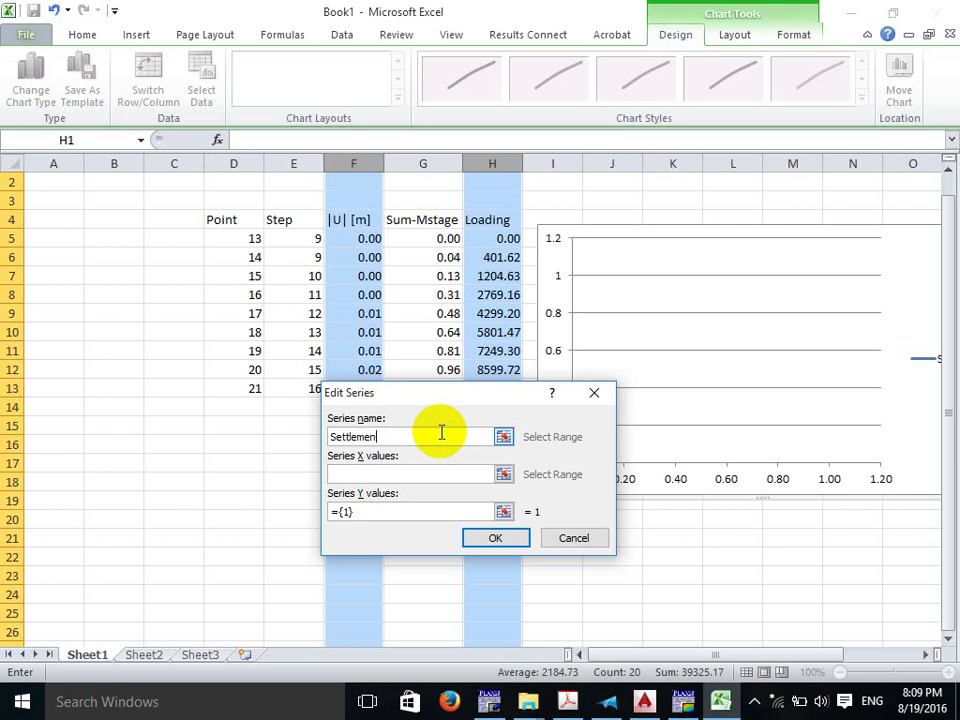
click(503, 474)
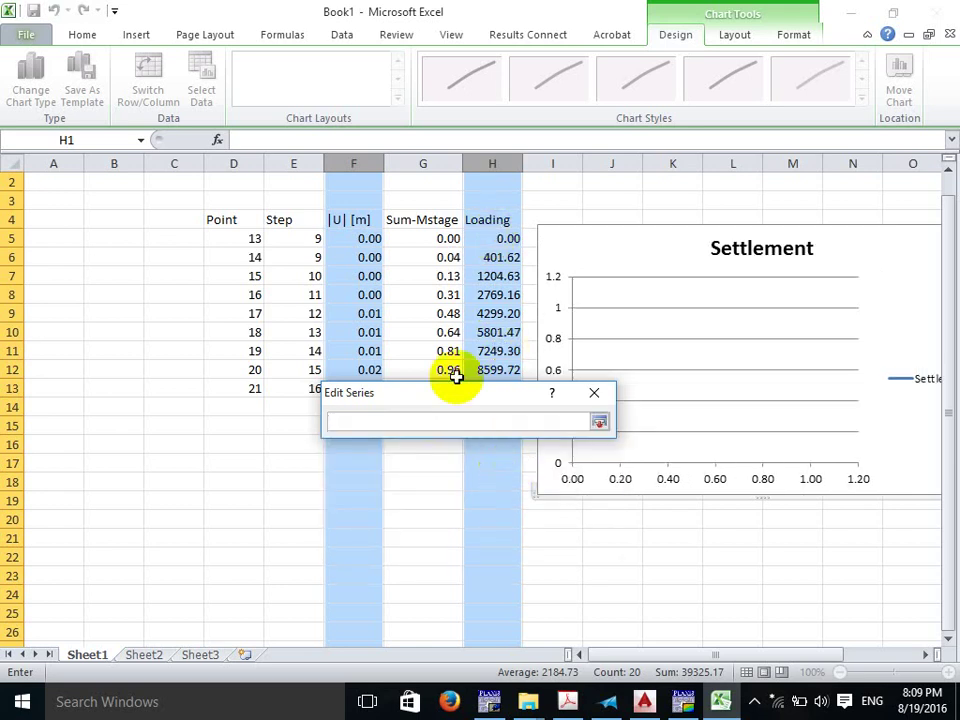
drag(452, 408, 289, 540)
drag(476, 238, 485, 388)
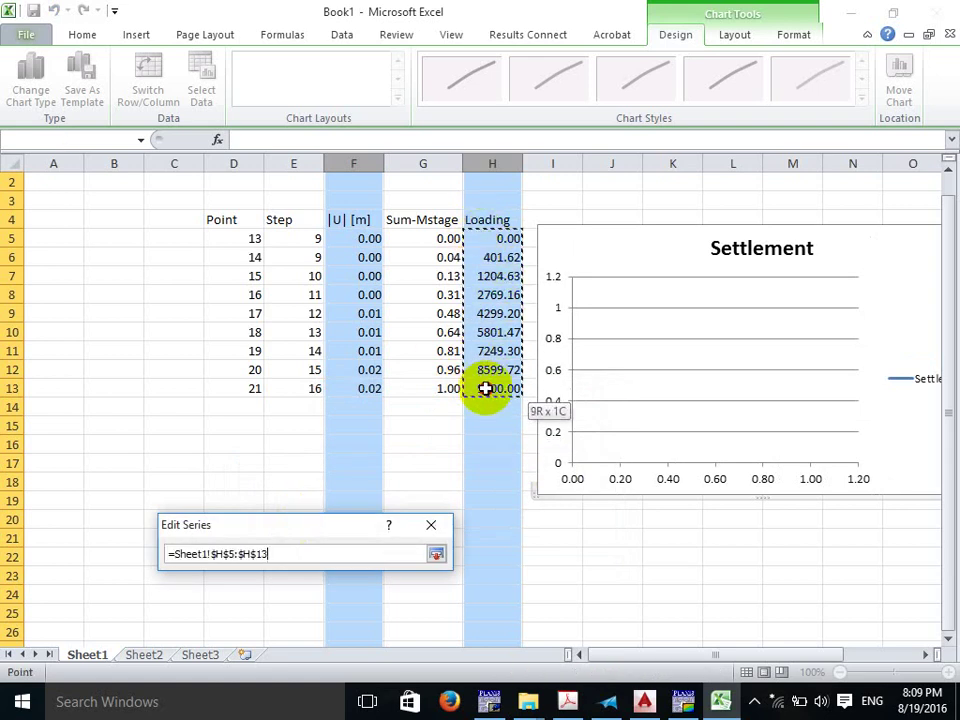
click(436, 554)
click(339, 639)
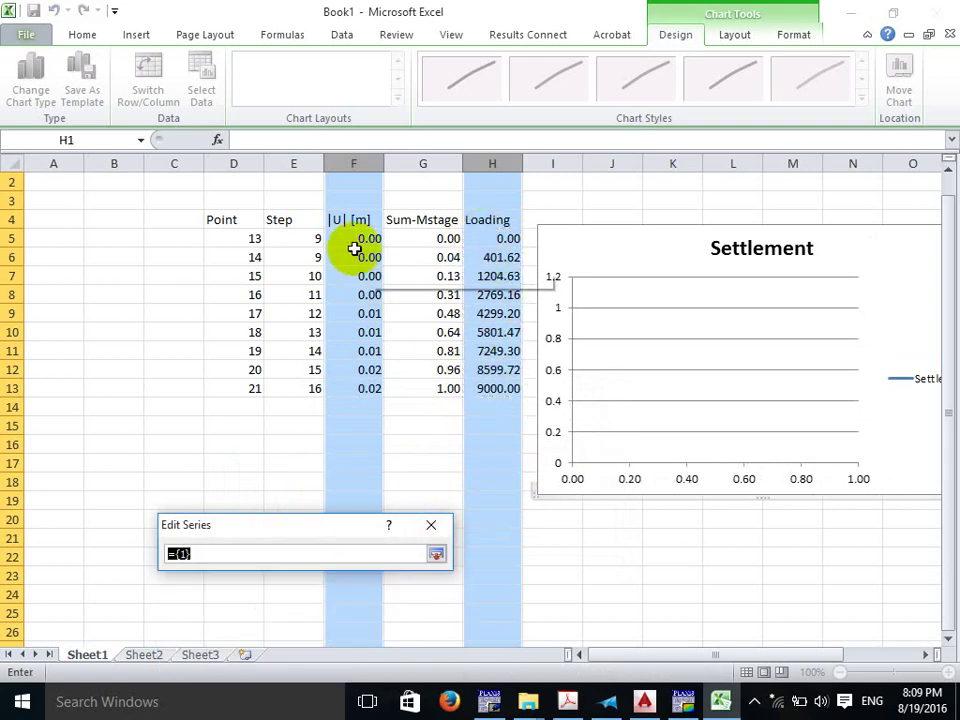
drag(349, 240, 349, 384)
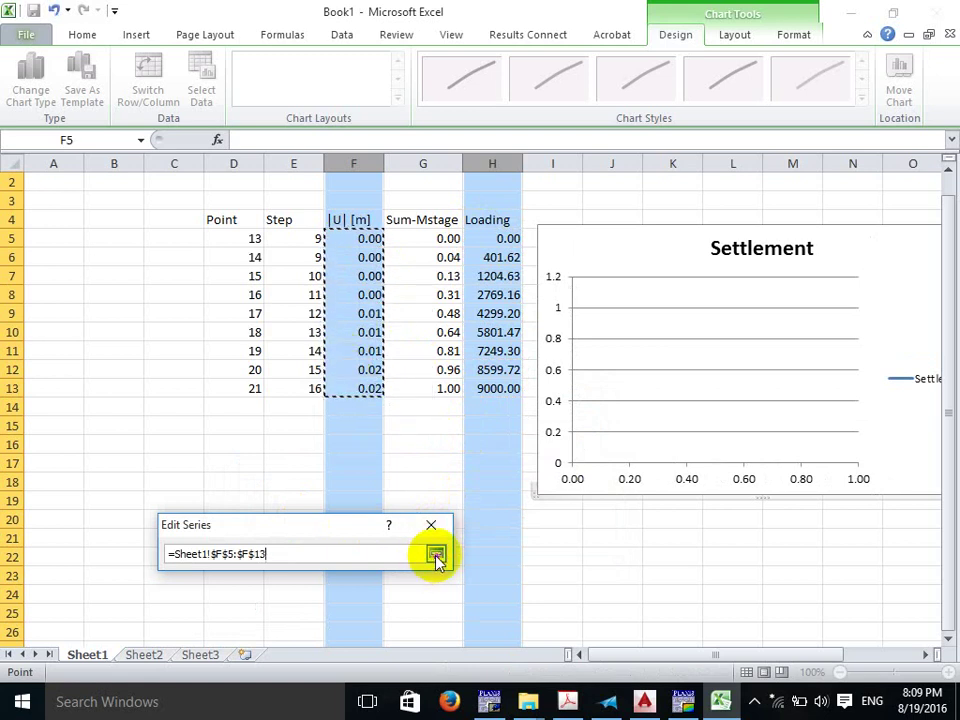
click(436, 556)
click(352, 668)
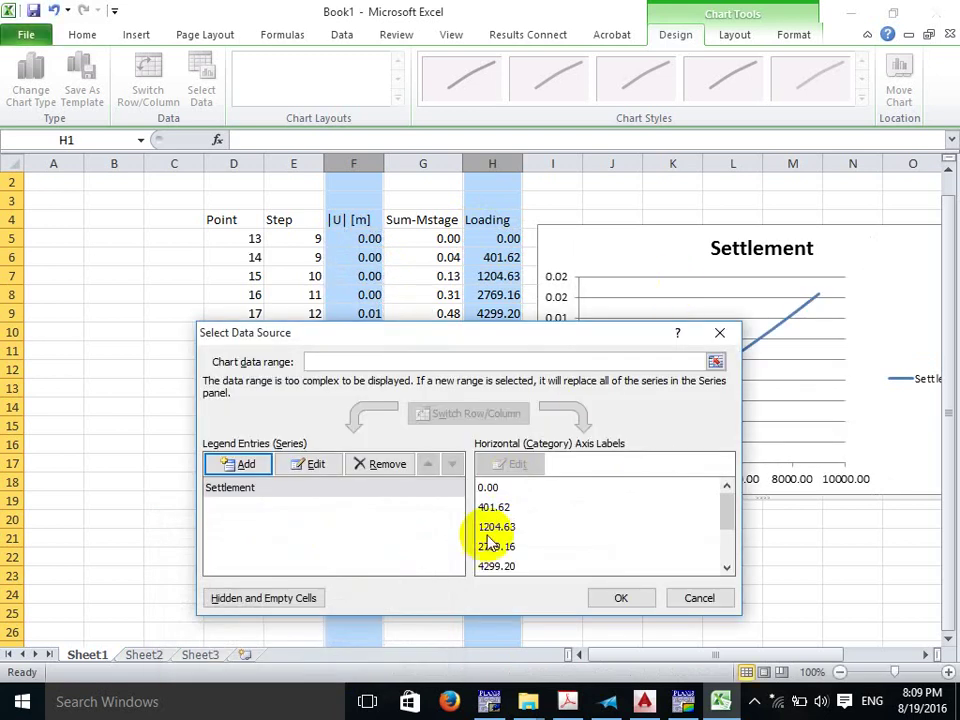
click(612, 600)
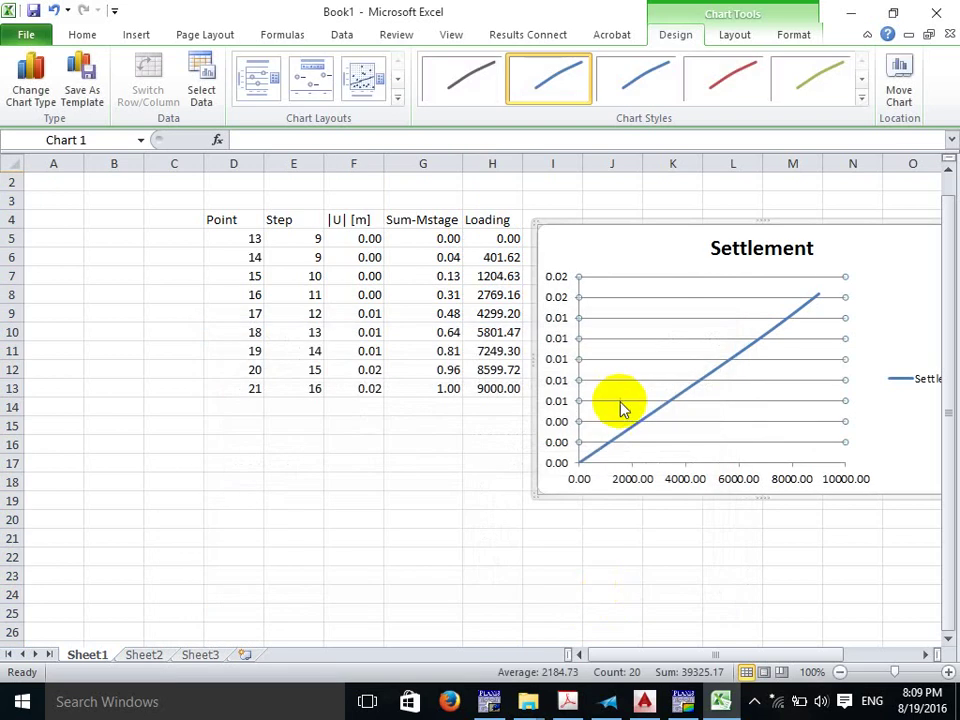
Move the Settlement chart so that it lies fully in view and delete its legend.
drag(667, 229, 583, 250)
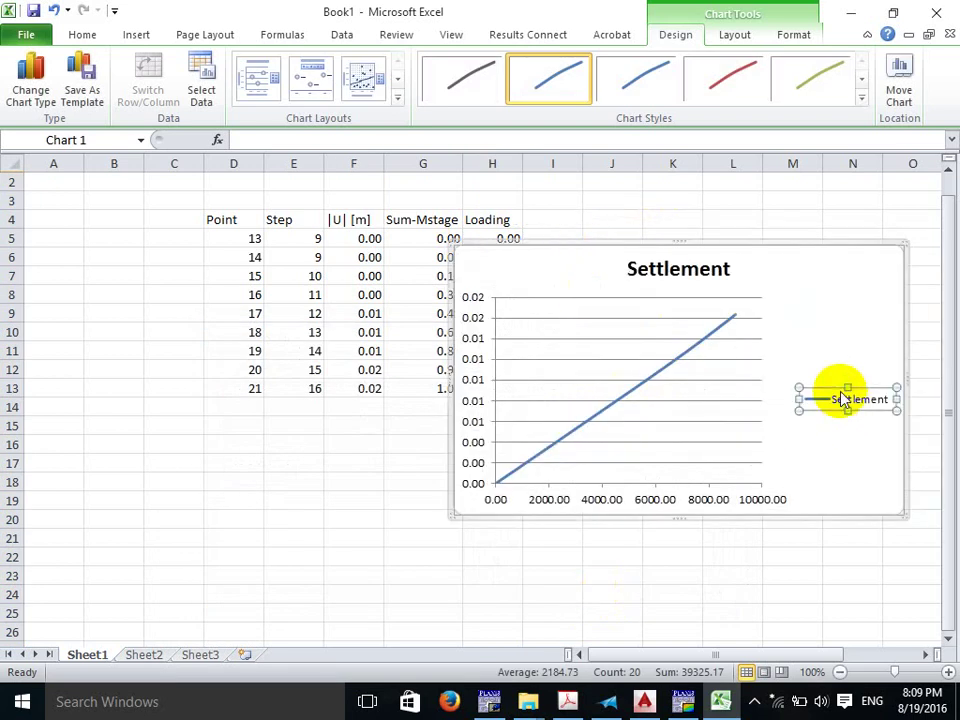
key(Delete)
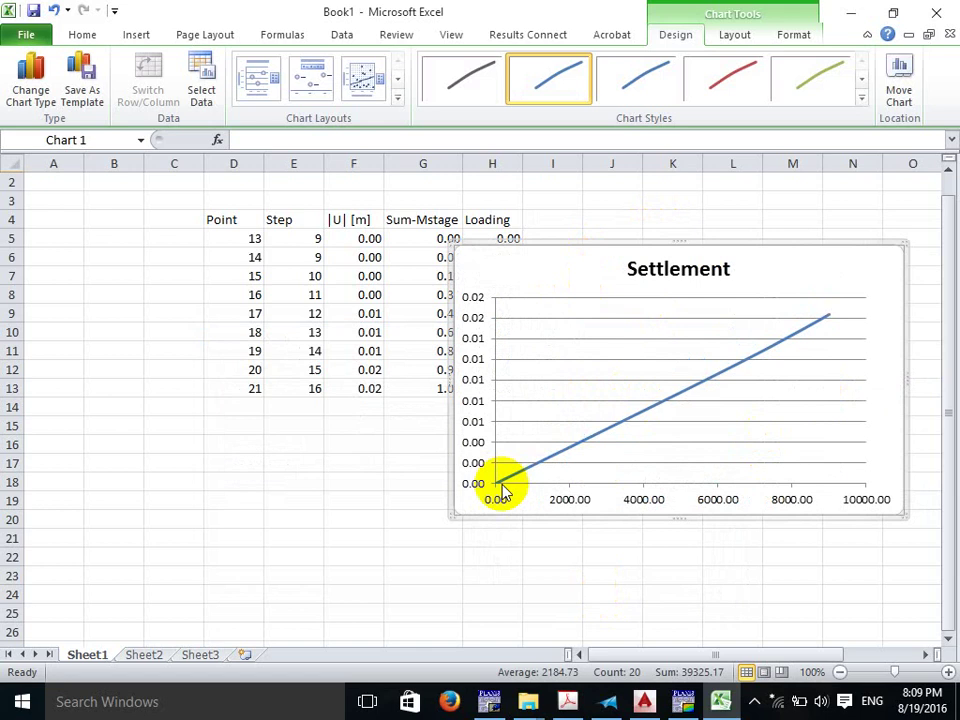
Format the chart's vertical axis with values in reverse order and minor tick marks inside.
right_click(478, 422)
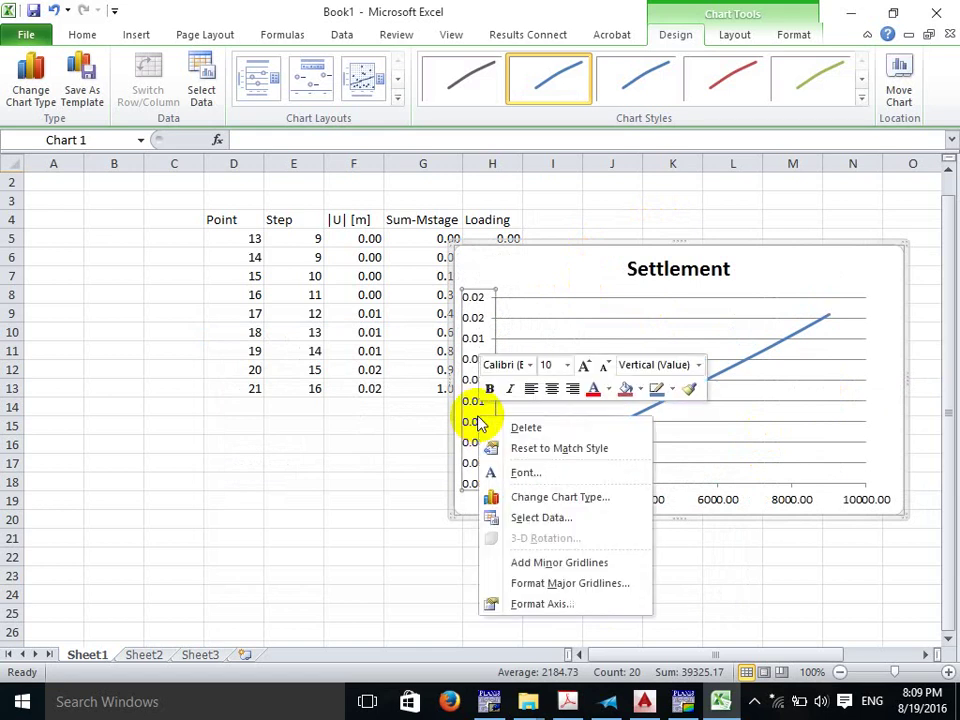
click(541, 605)
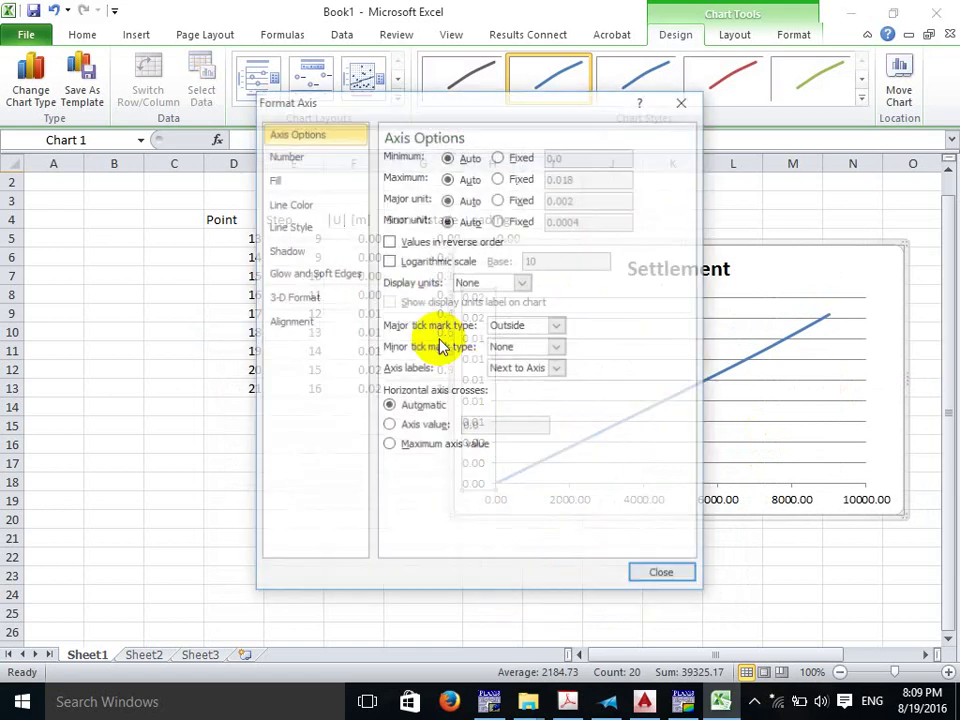
click(389, 243)
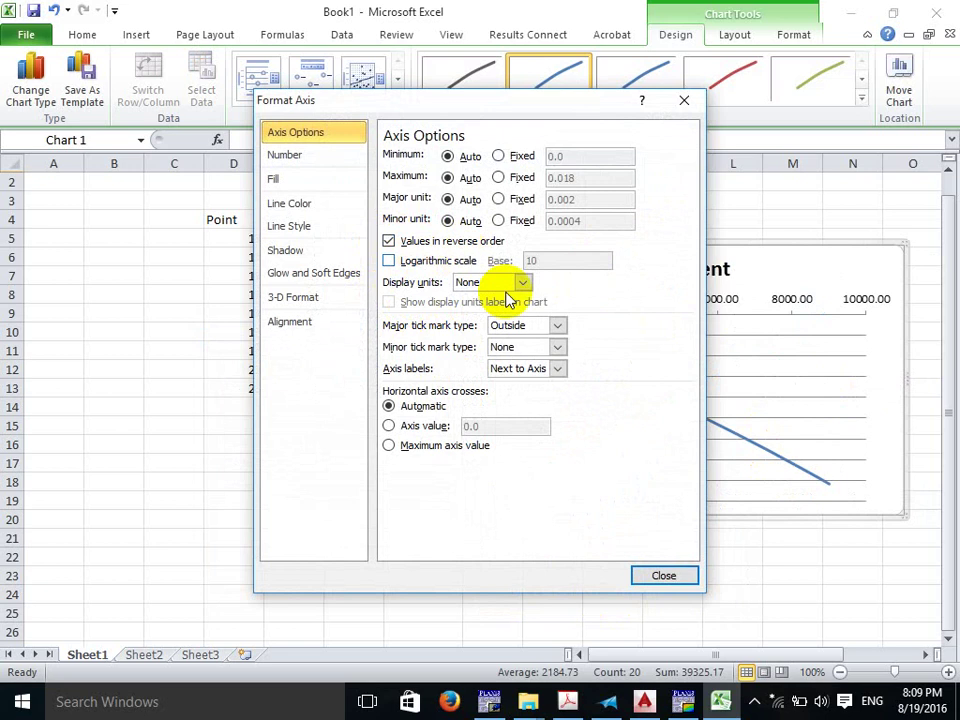
click(557, 347)
click(525, 380)
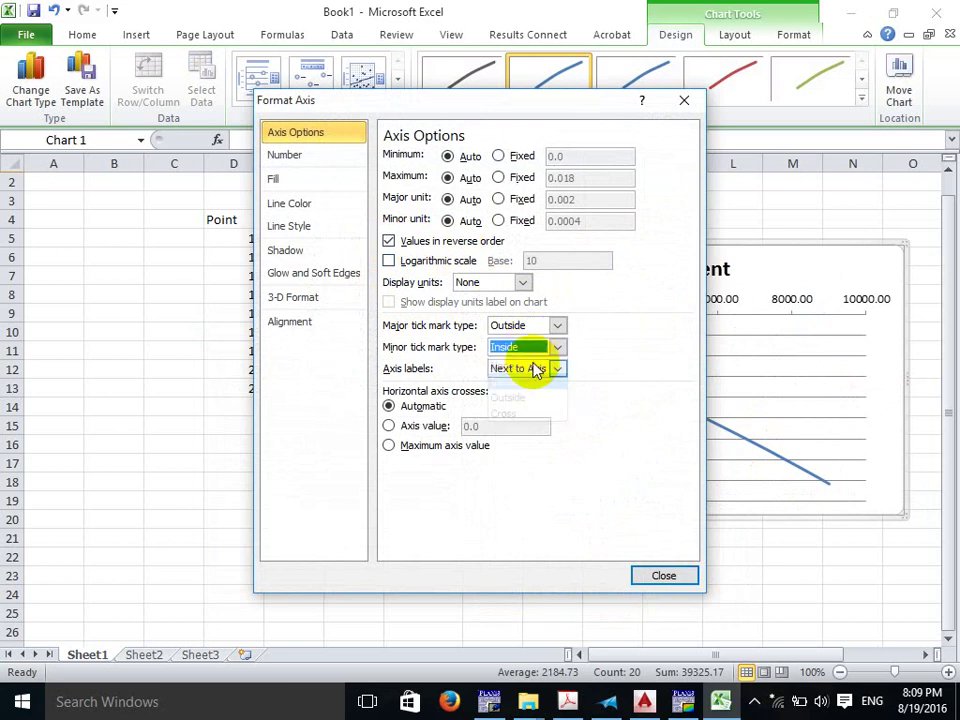
click(663, 577)
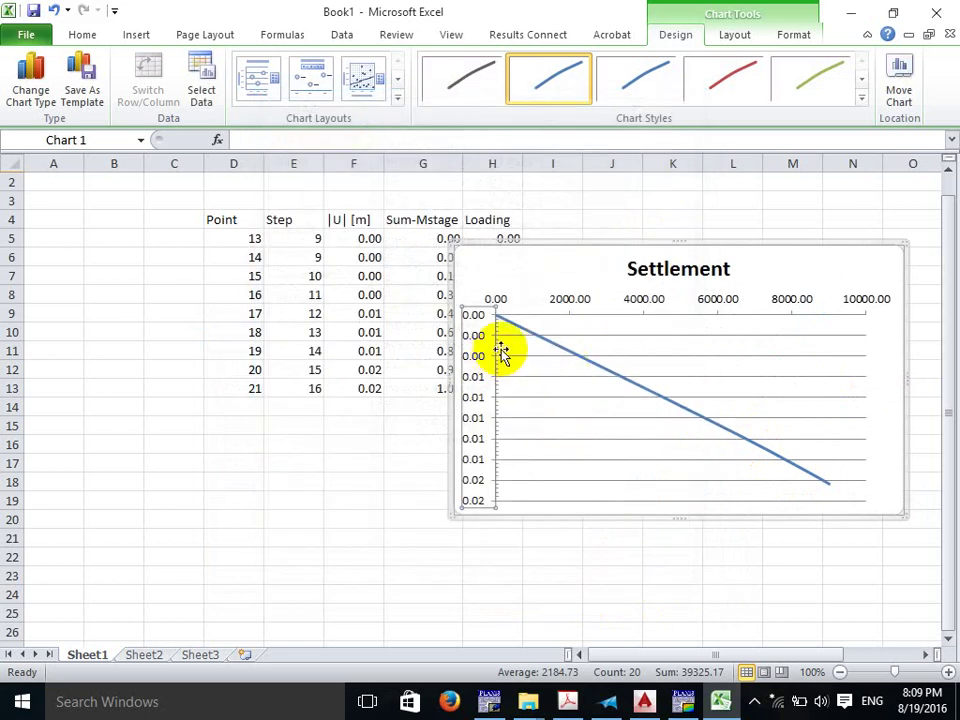
Format the chart's horizontal axis with minor tick marks outside.
click(574, 304)
right_click(576, 303)
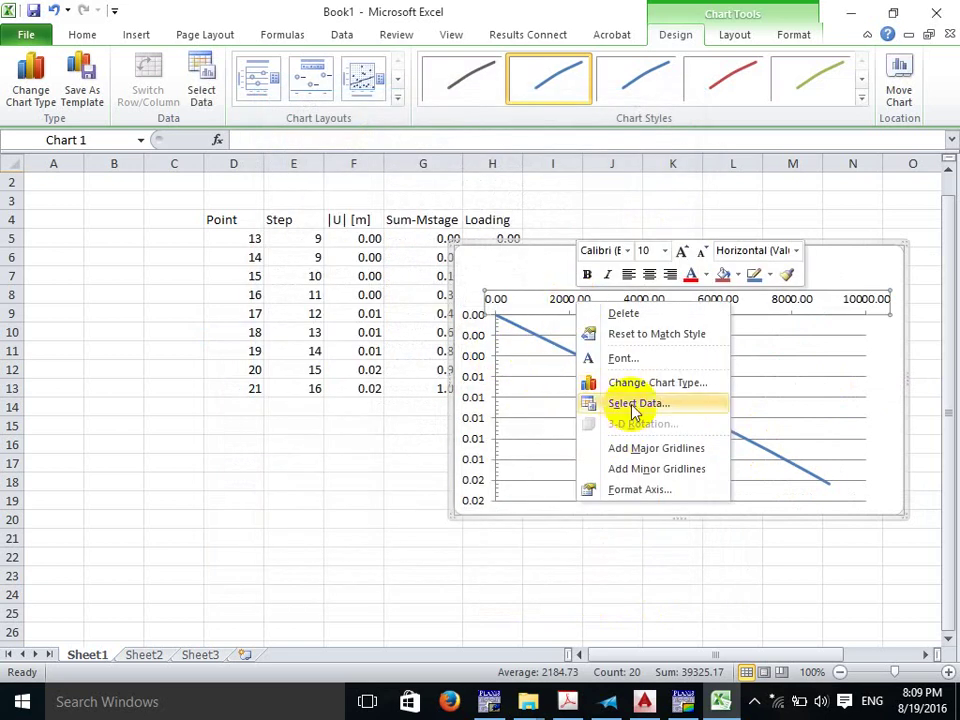
click(641, 489)
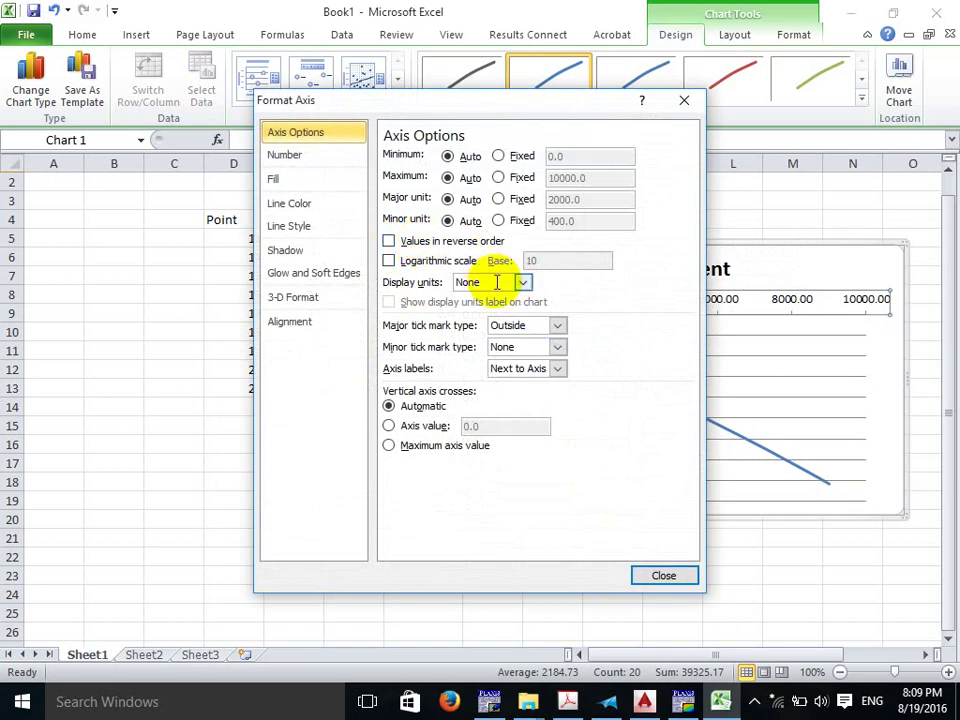
click(557, 347)
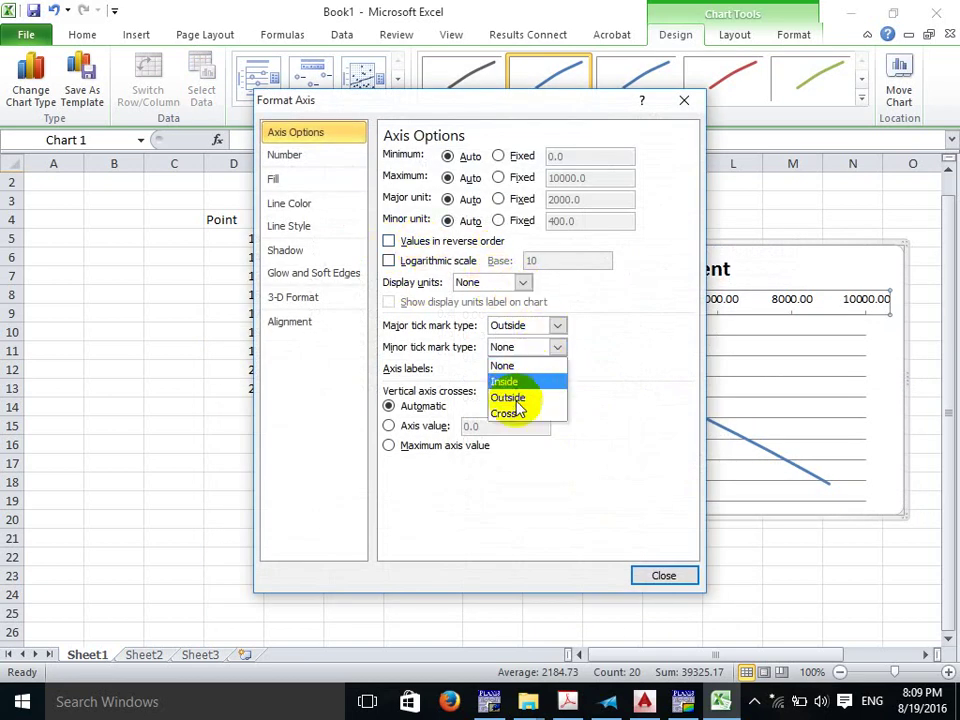
click(517, 403)
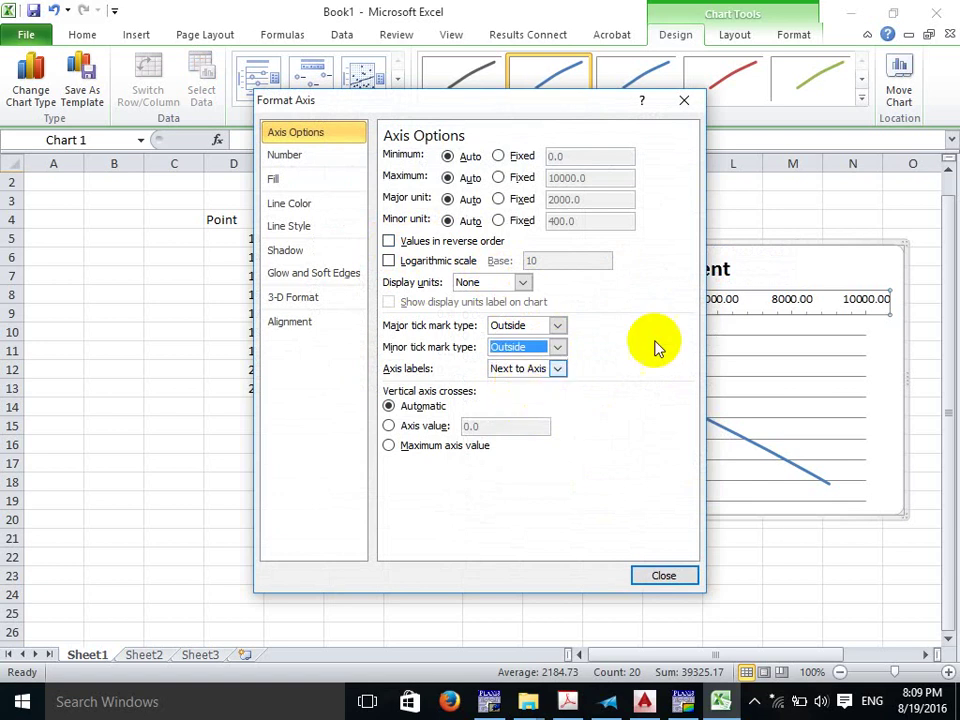
click(676, 578)
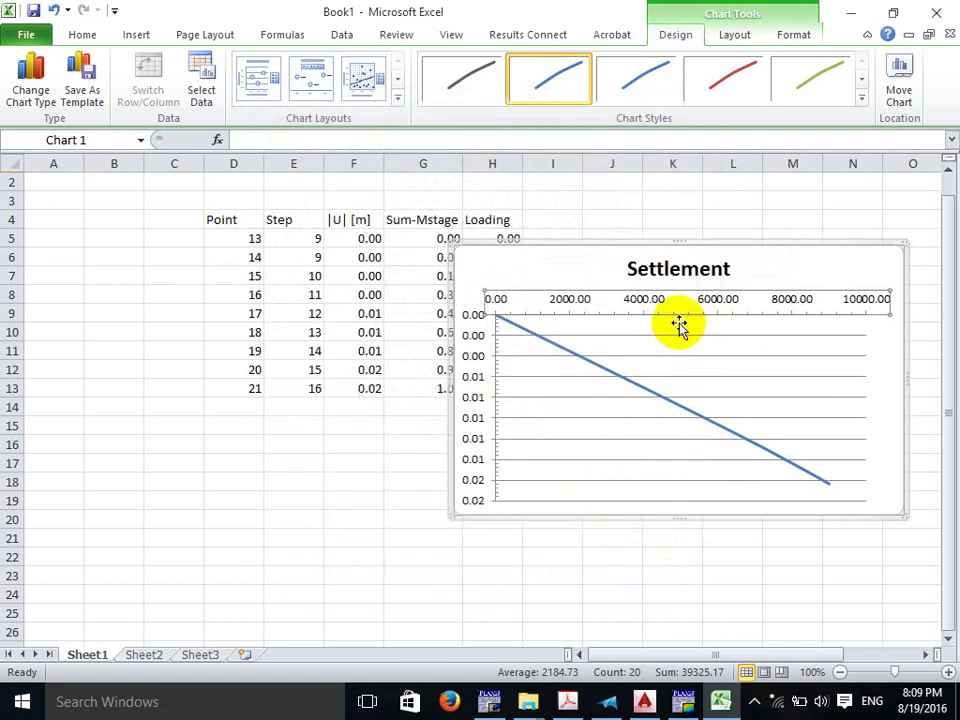
Move the Settlement chart down and over so it sits below the data table's first rows, clear of row 9.
scroll(700, 318, up, 1)
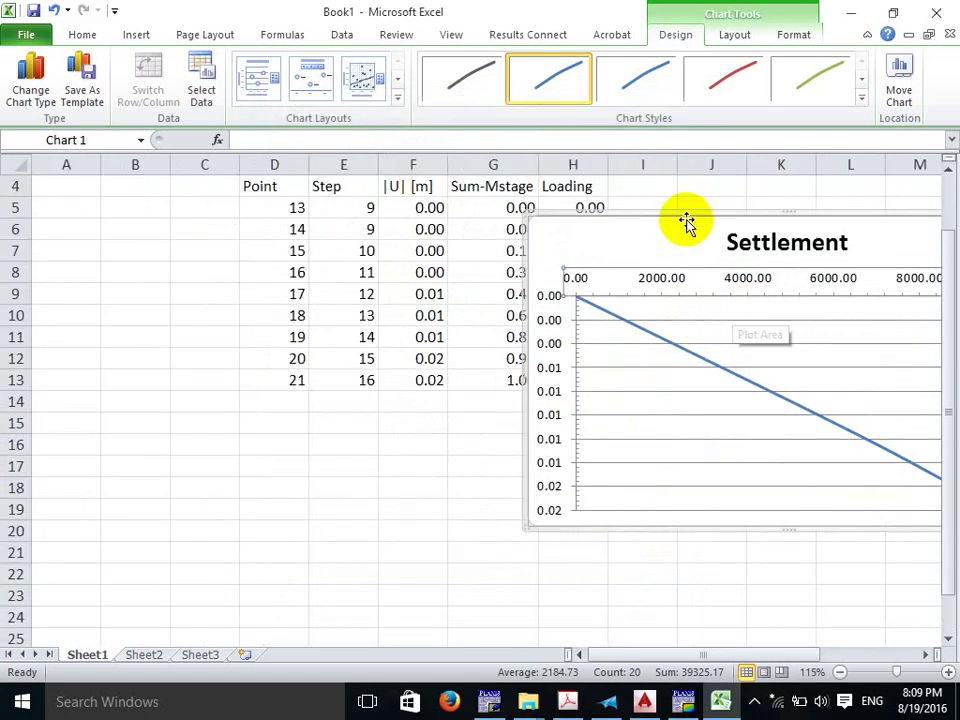
drag(685, 220, 380, 313)
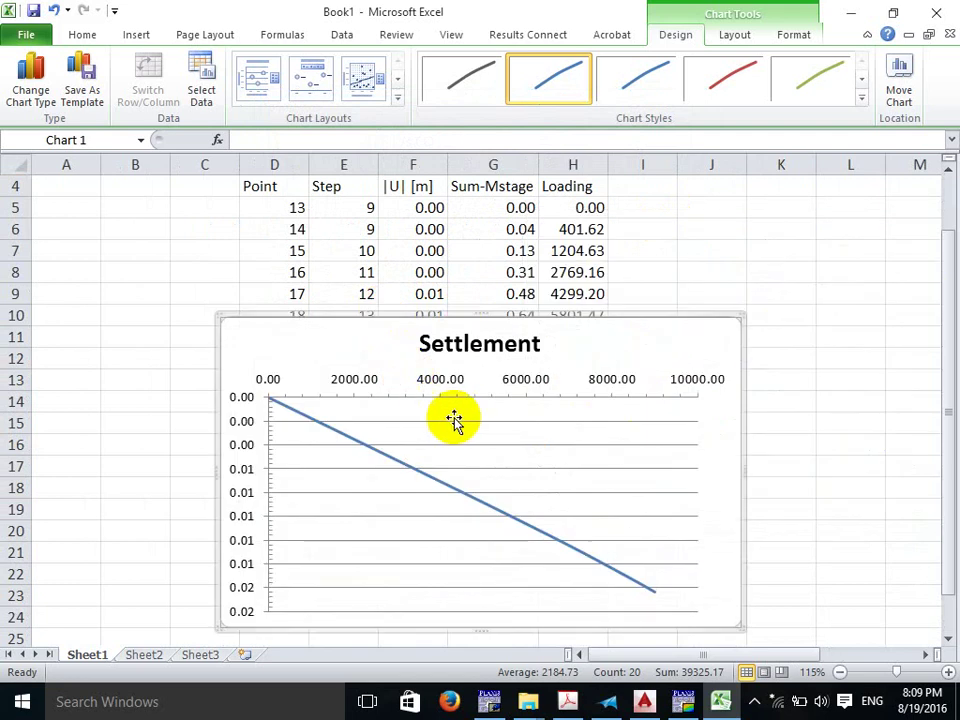
scroll(427, 415, up, 2)
scroll(427, 410, up, 1)
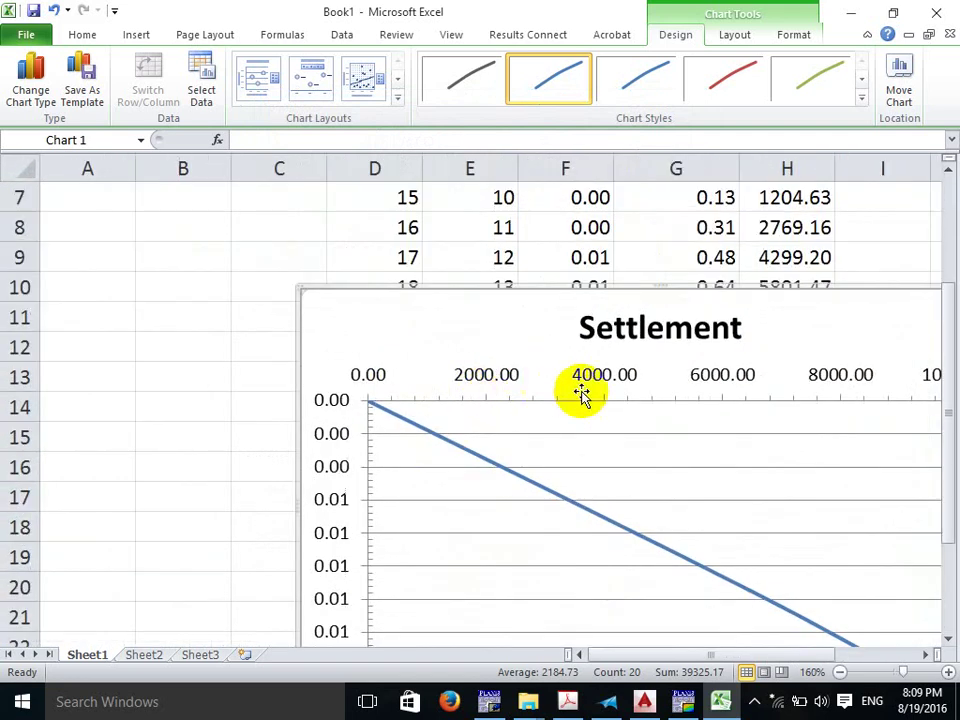
Format the chart's horizontal axis with a fixed major unit of 1000.
right_click(505, 377)
click(572, 560)
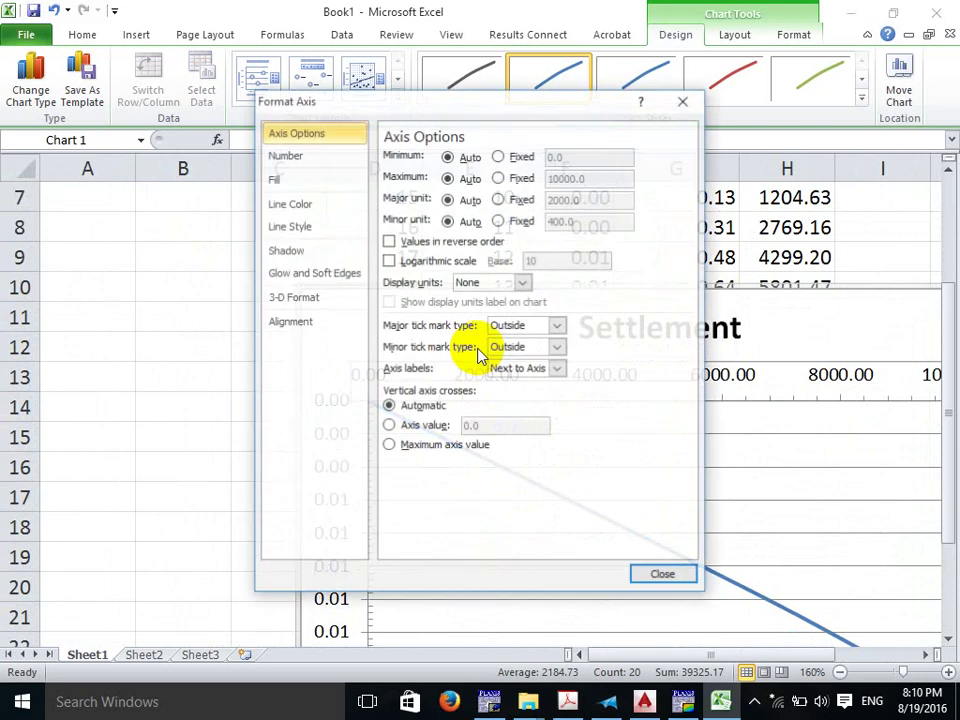
click(500, 200)
drag(508, 110, 289, 81)
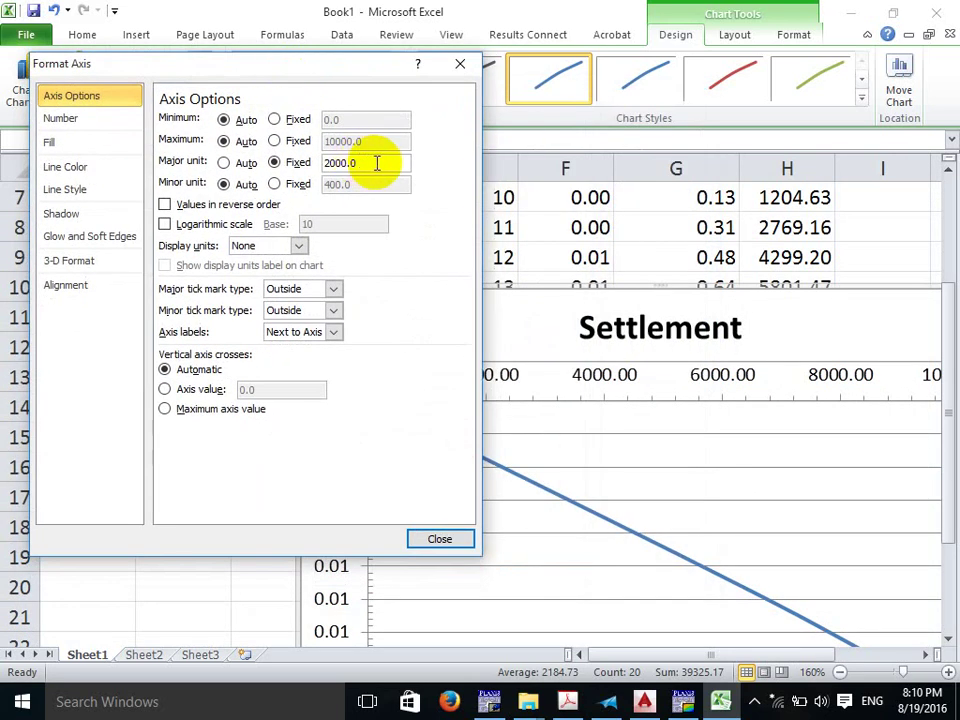
click(294, 163)
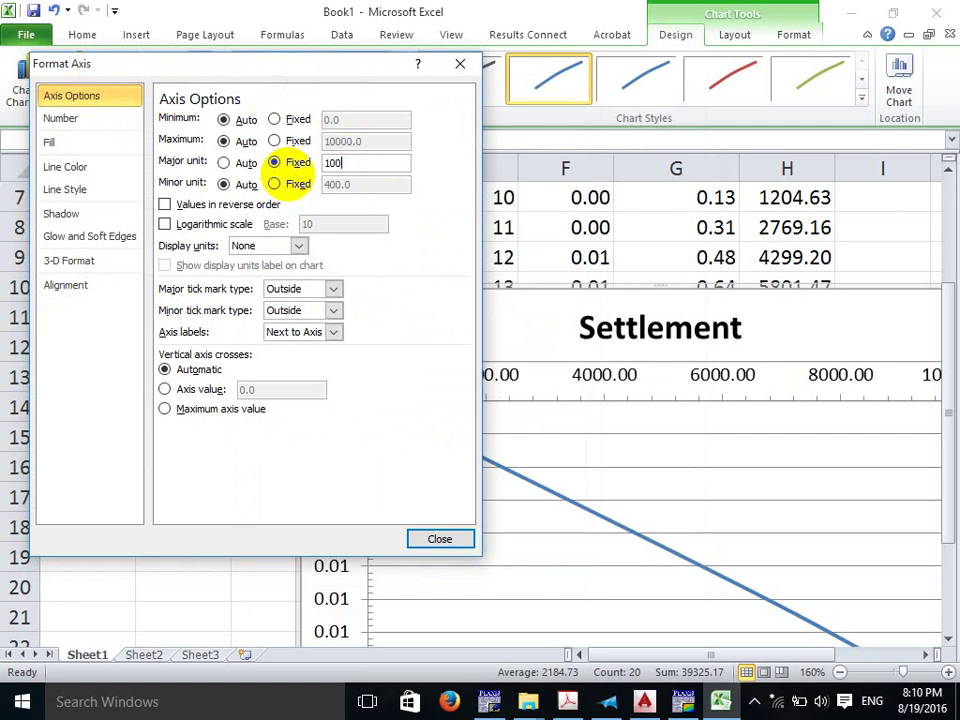
click(440, 538)
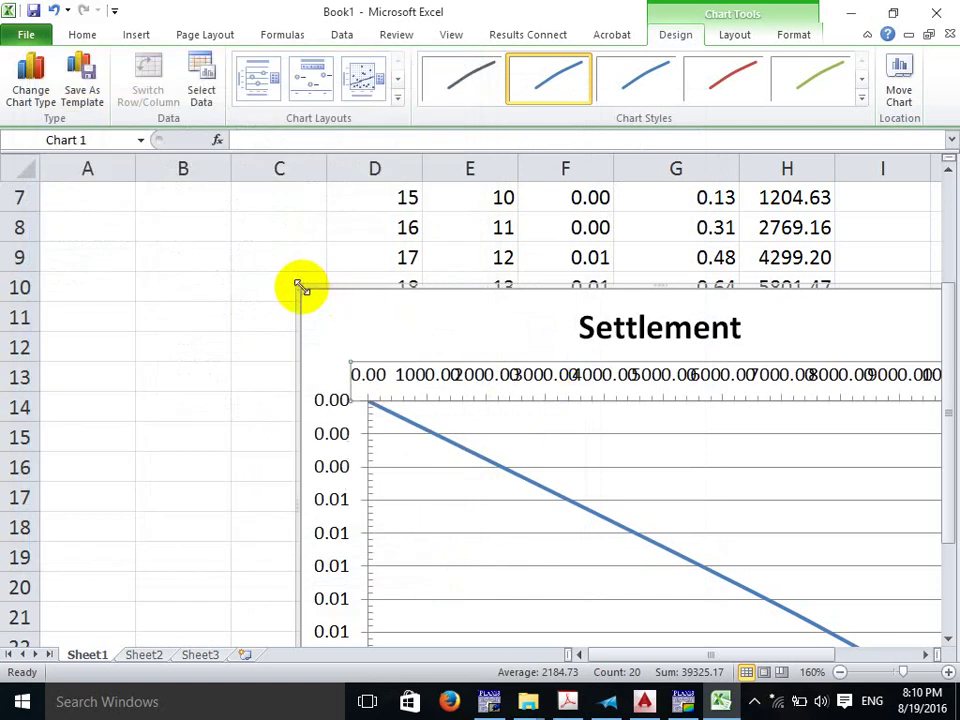
Widen the Settlement chart by extending its left edge into column A so the load labels are spaced apart.
drag(302, 285, 112, 303)
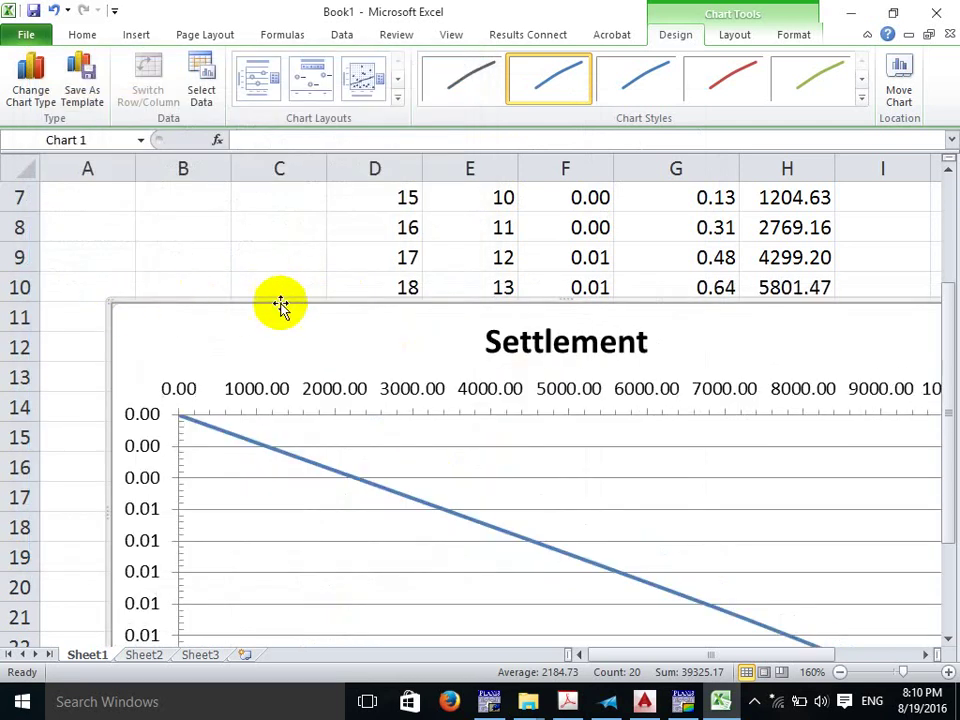
scroll(300, 336, down, 2)
scroll(297, 330, up, 1)
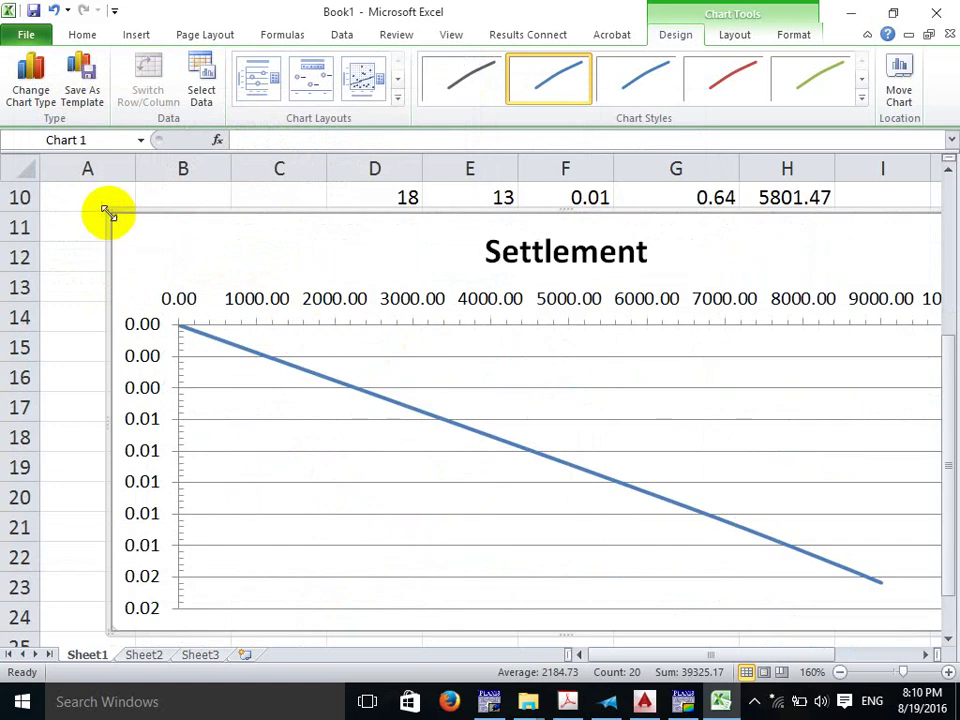
drag(107, 213, 73, 216)
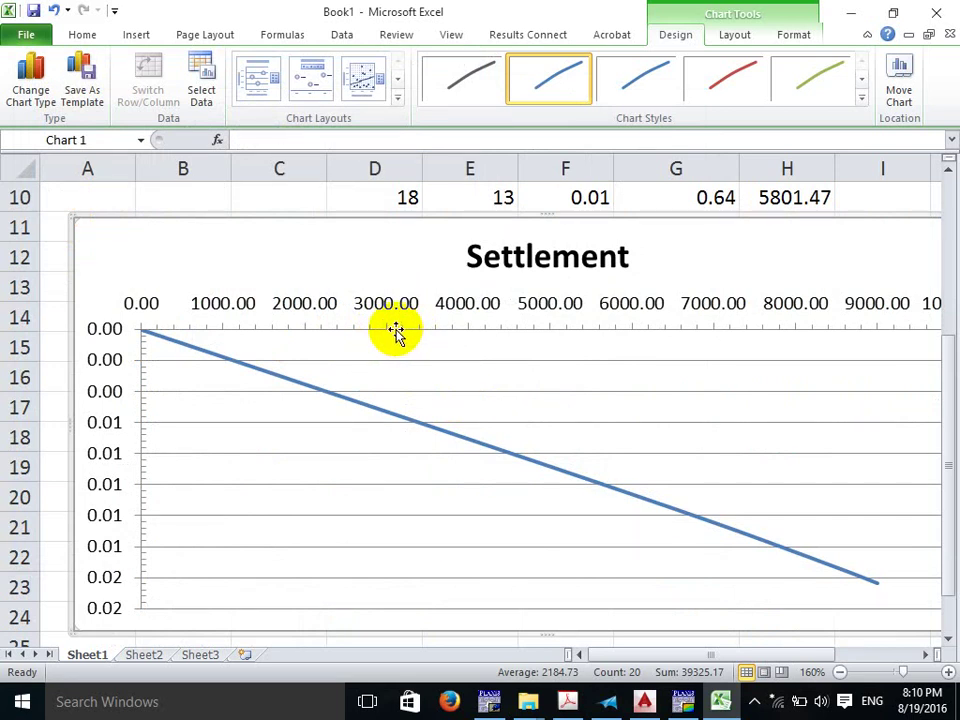
Draw a vertical line about 0.75" long from the load axis just past 3000 through the curve, and a horizontal line about 2.24" long through their crossing.
click(136, 36)
click(216, 58)
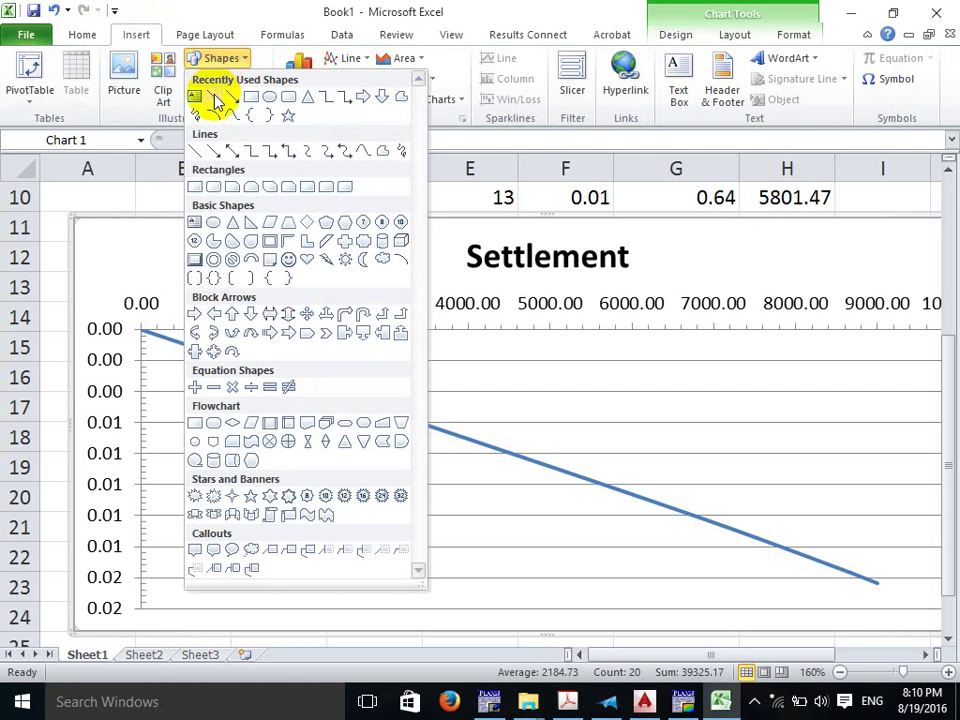
click(215, 96)
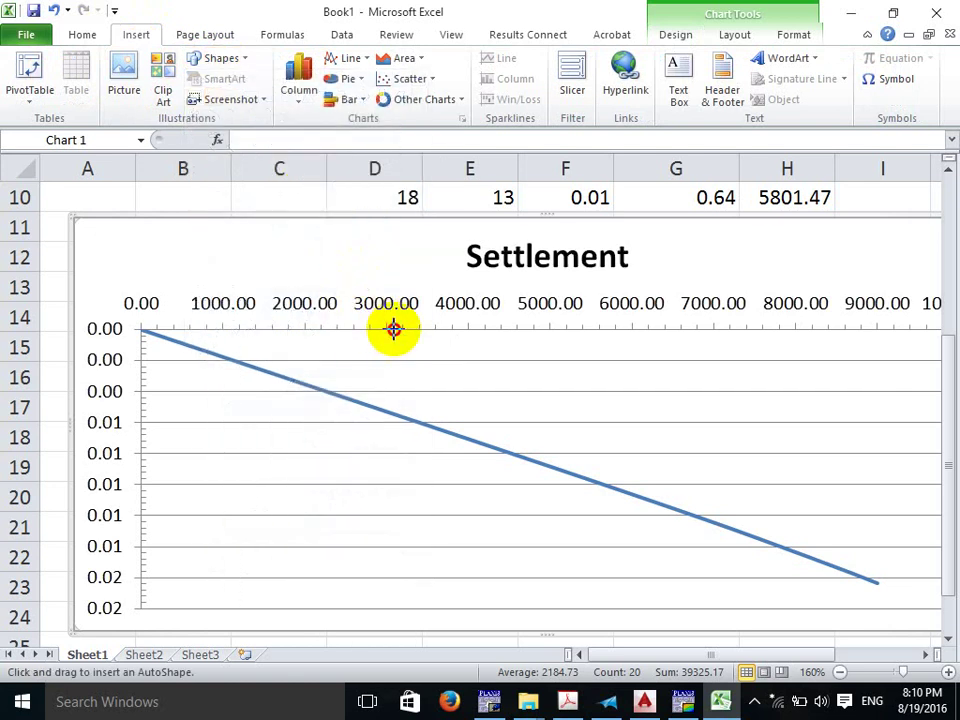
drag(393, 329, 394, 437)
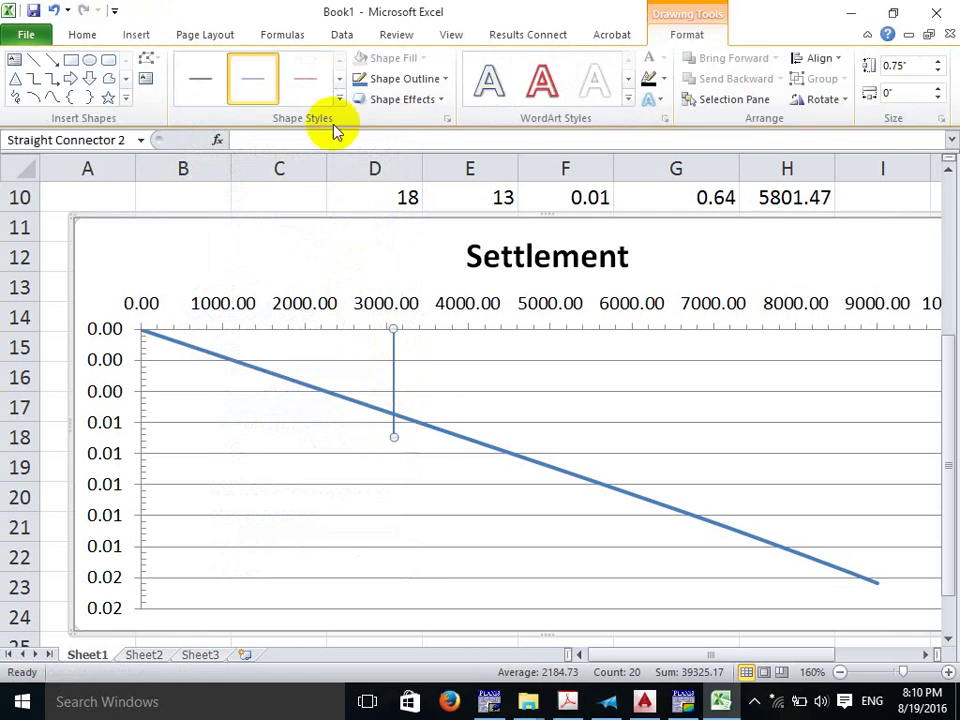
click(33, 59)
drag(443, 415, 120, 416)
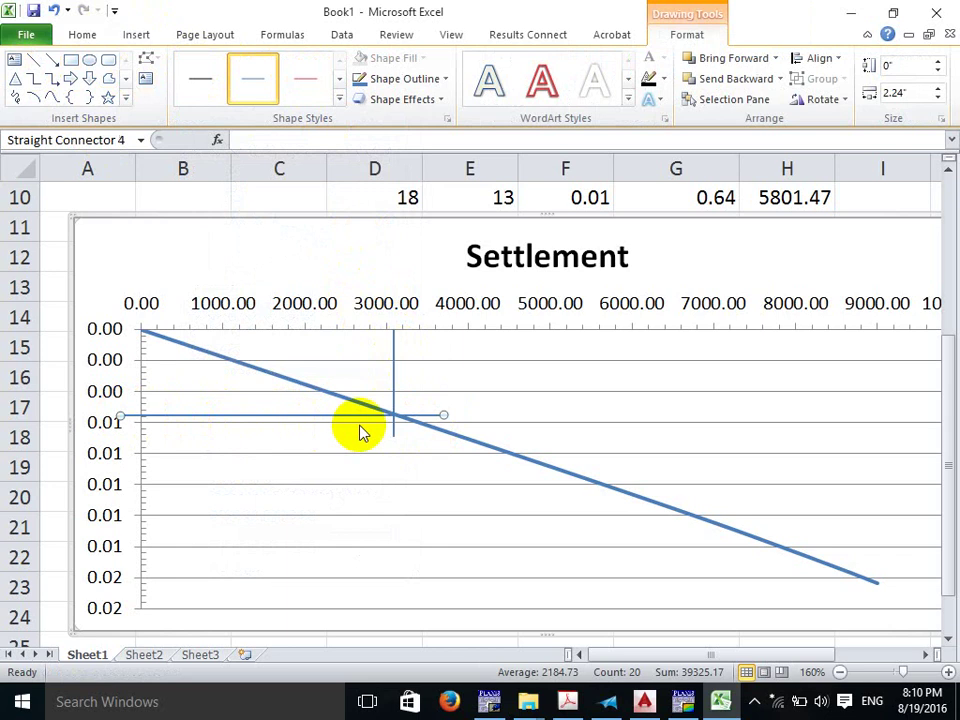
click(108, 393)
right_click(108, 393)
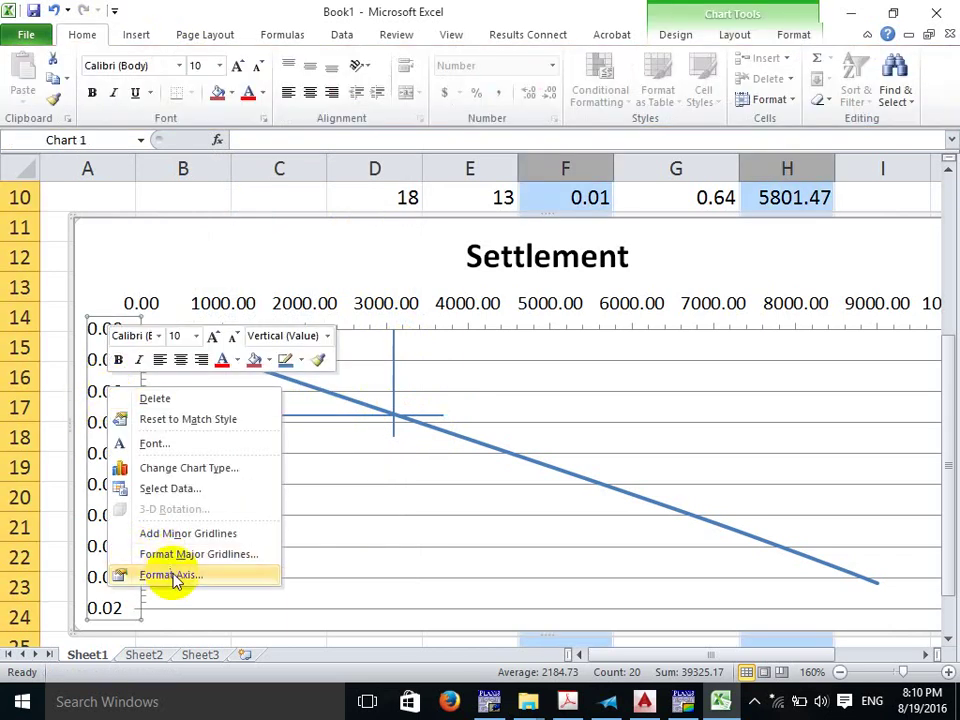
click(204, 574)
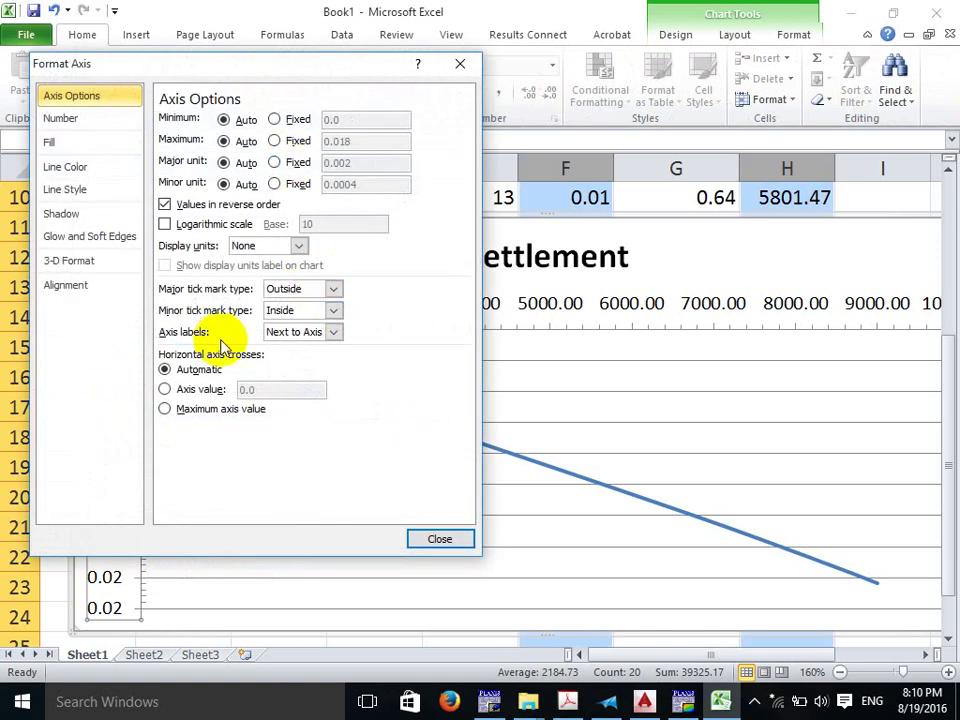
click(463, 63)
scroll(225, 283, down, 4)
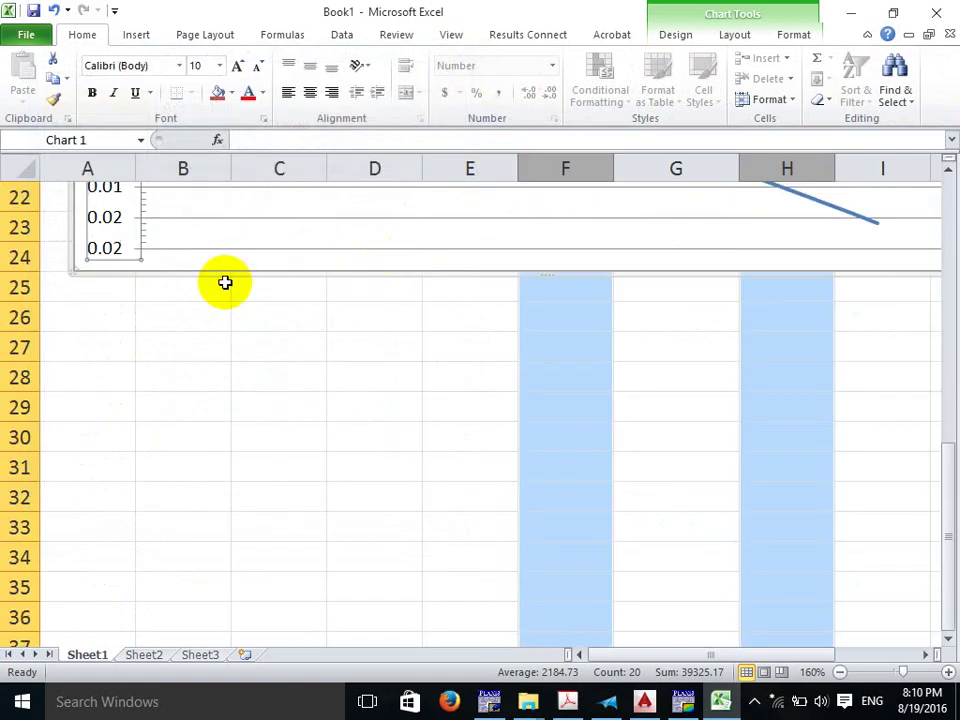
scroll(171, 313, up, 3)
right_click(115, 298)
scroll(557, 281, up, 4)
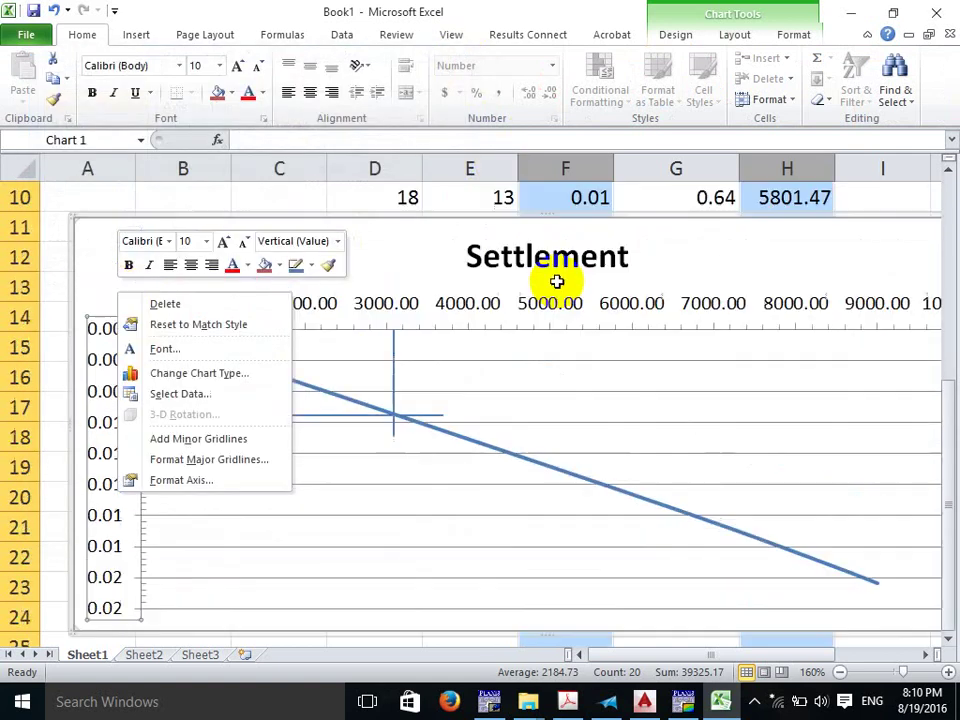
click(569, 251)
Apply the custom number format 0.000 to the |U| [m] values in column F.
right_click(565, 168)
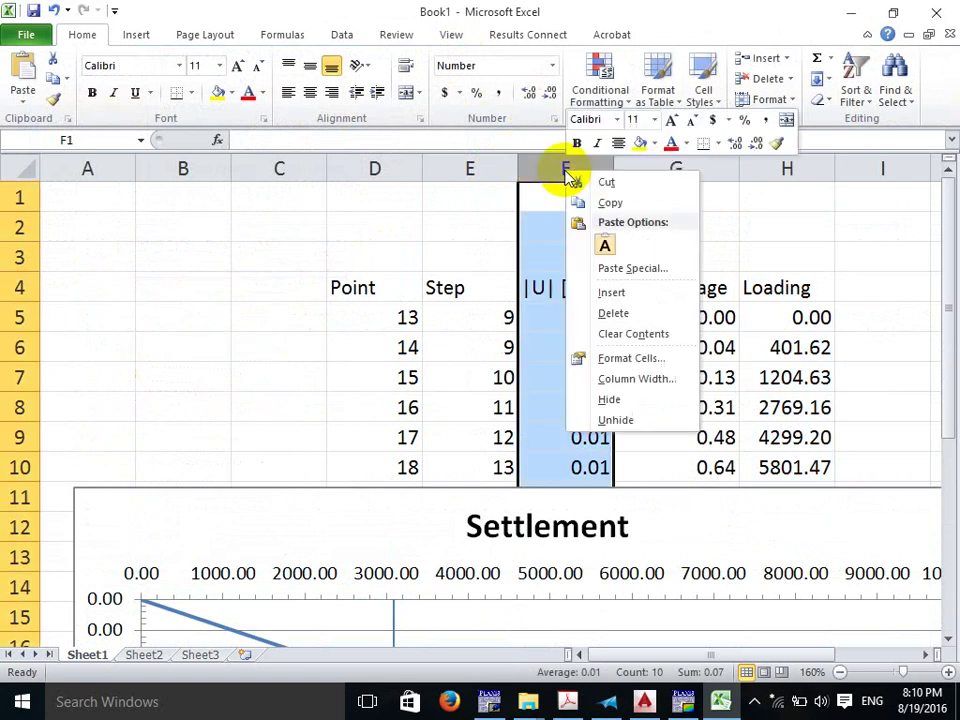
click(628, 358)
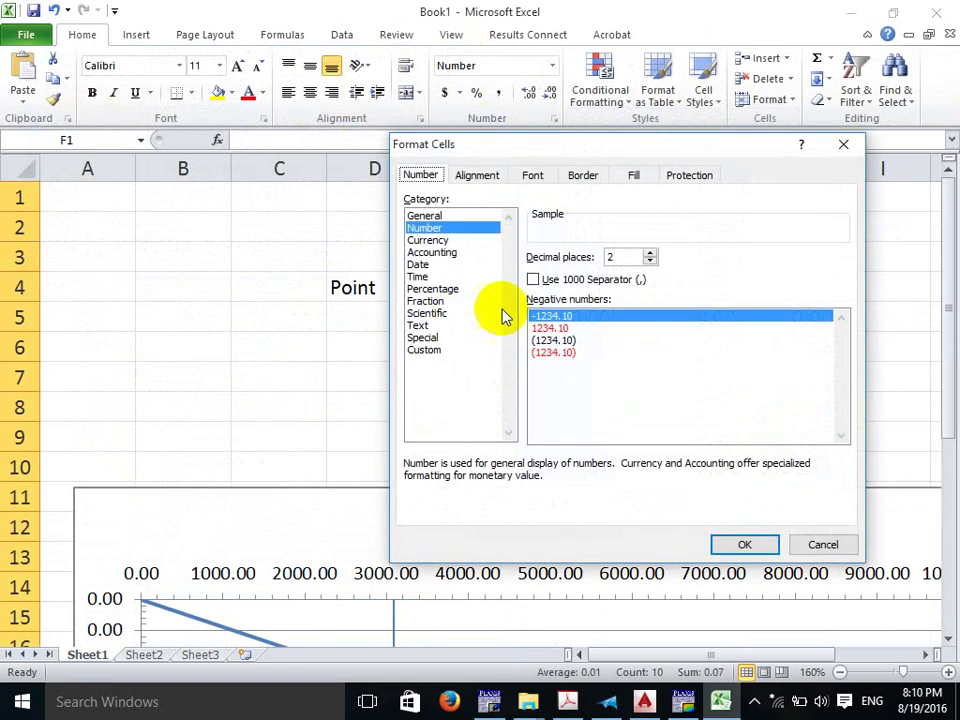
click(423, 350)
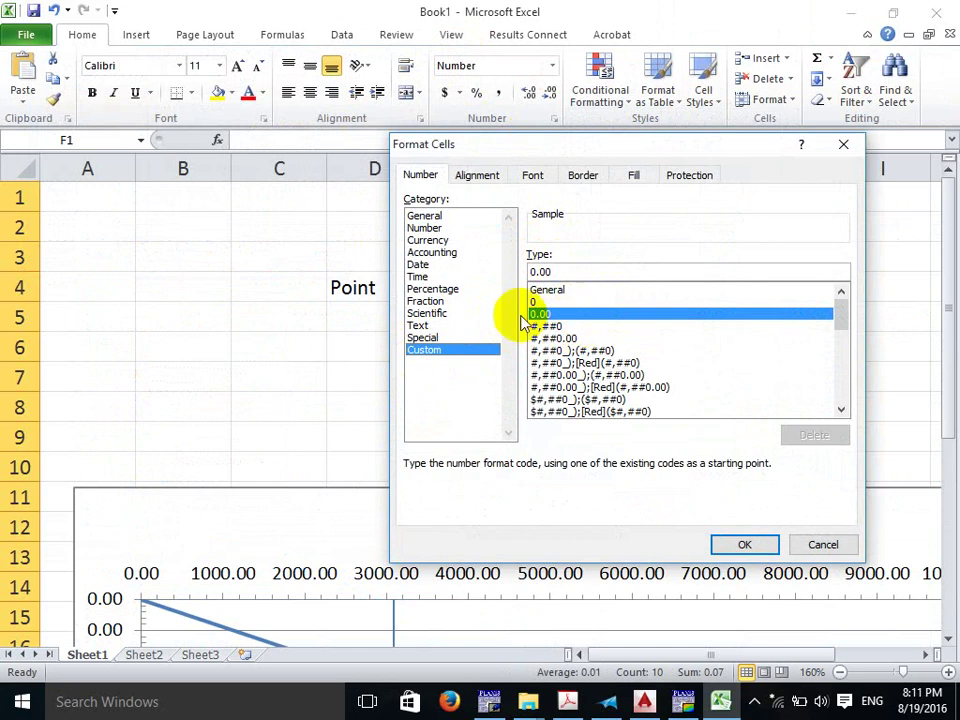
click(428, 216)
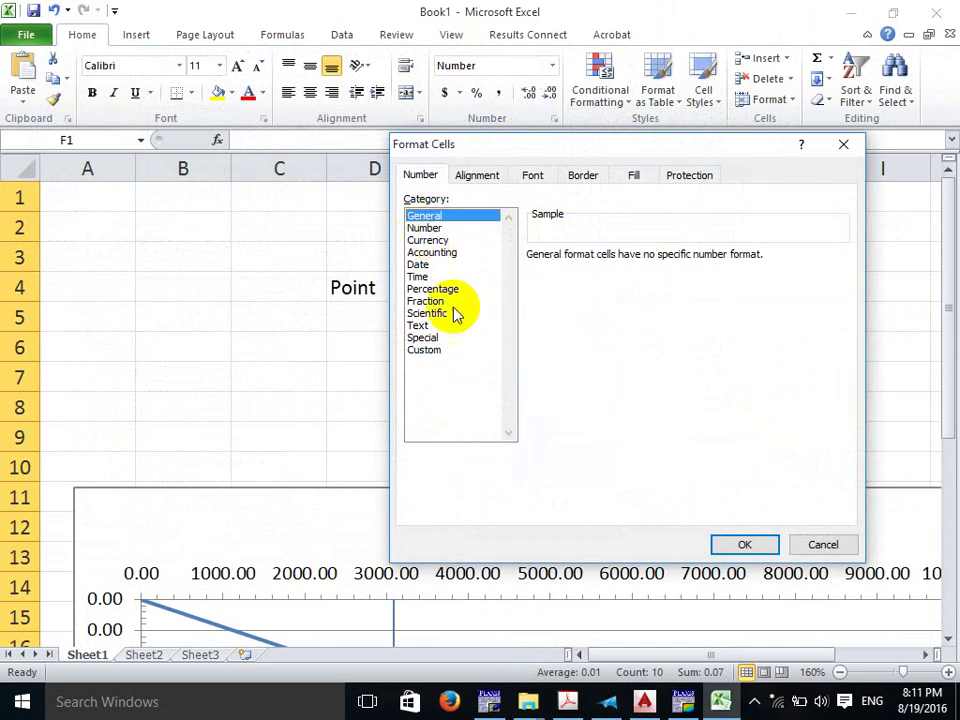
click(428, 352)
click(546, 314)
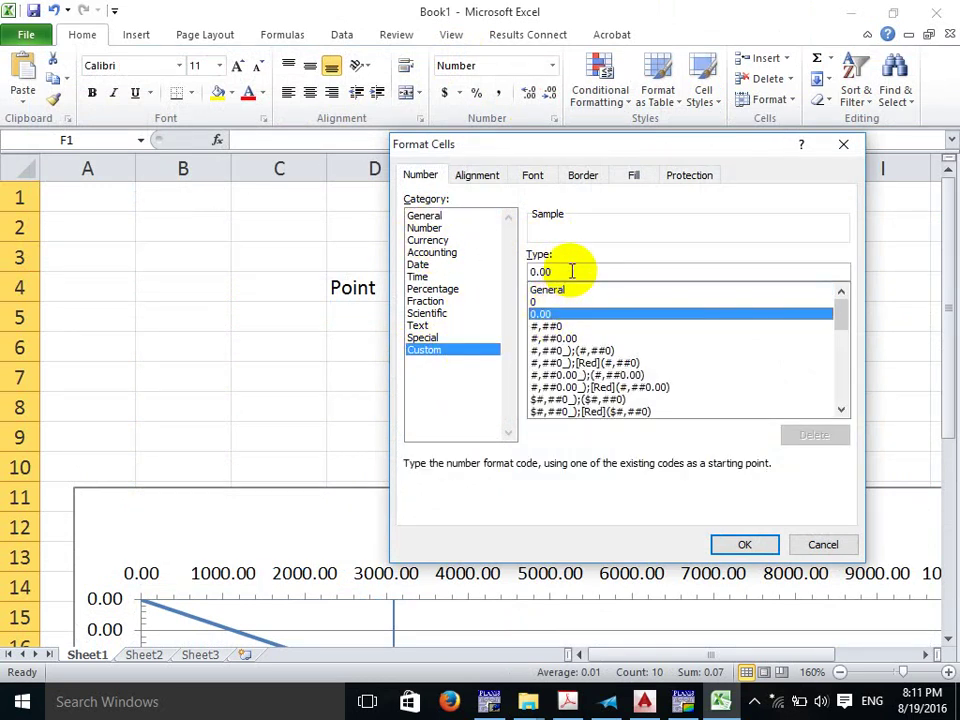
click(574, 271)
text(0)
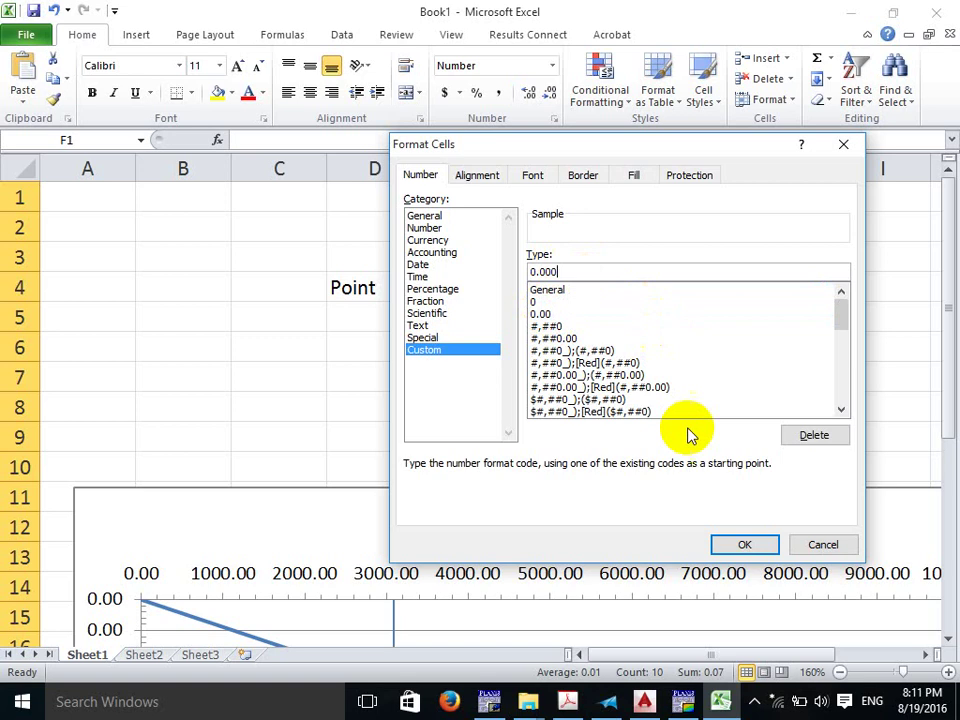
click(740, 544)
Nudge the horizontal guide line up slightly so it passes through the point where the vertical line meets the settlement curve.
scroll(461, 364, down, 3)
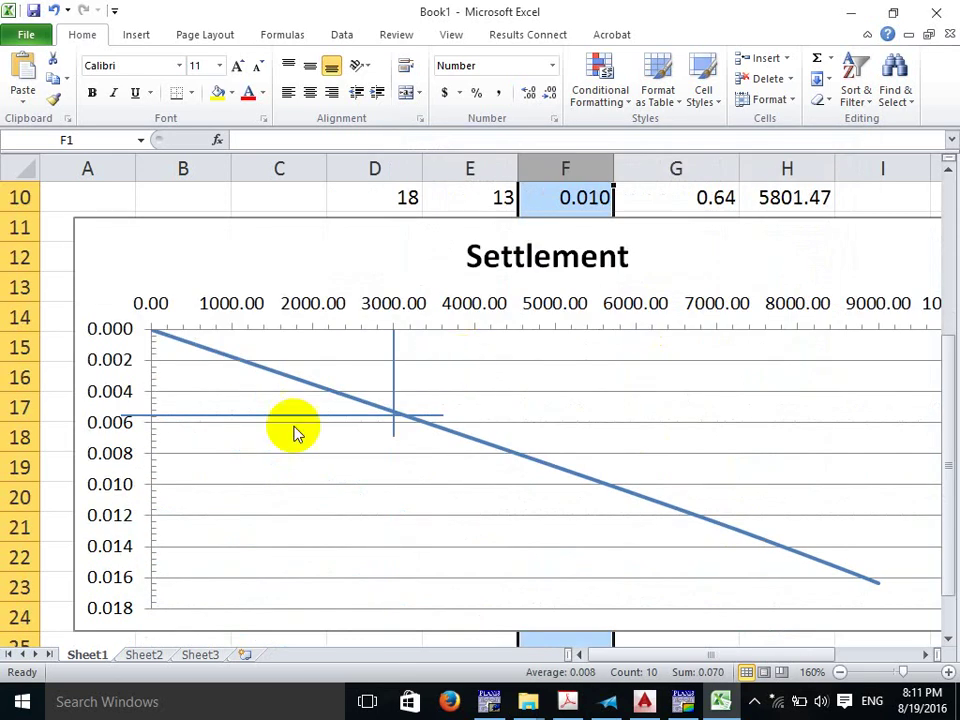
scroll(104, 408, up, 1)
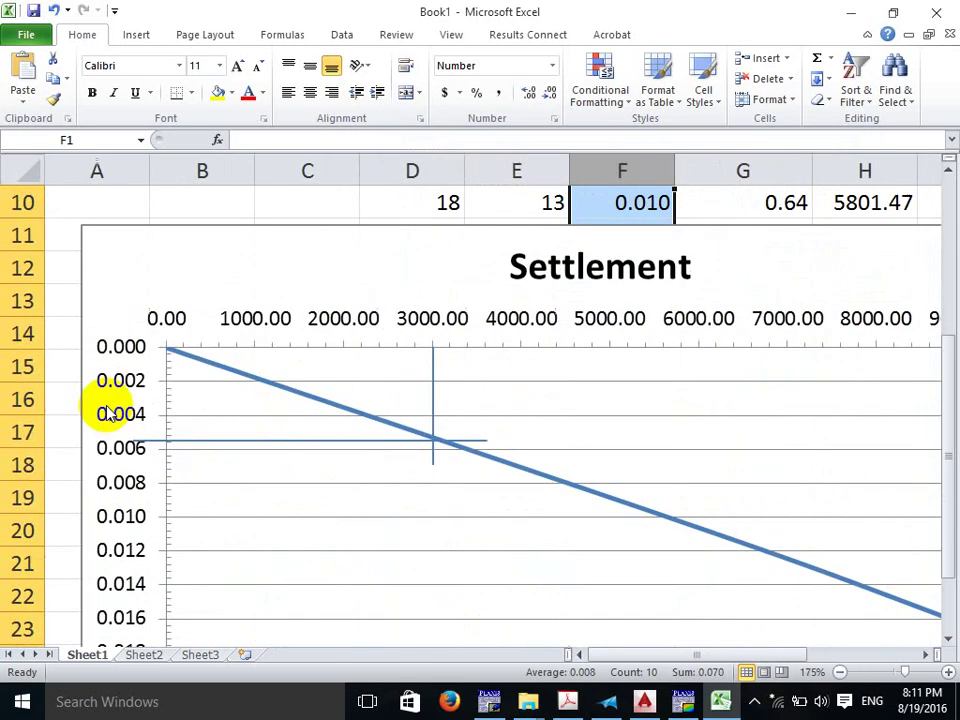
click(336, 440)
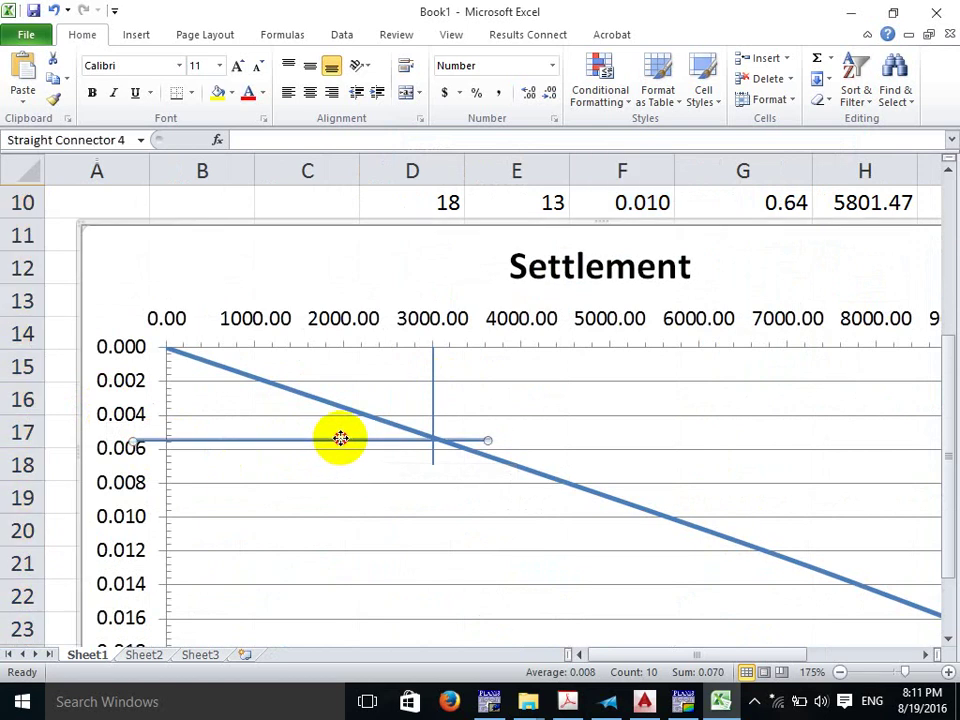
drag(339, 437, 343, 435)
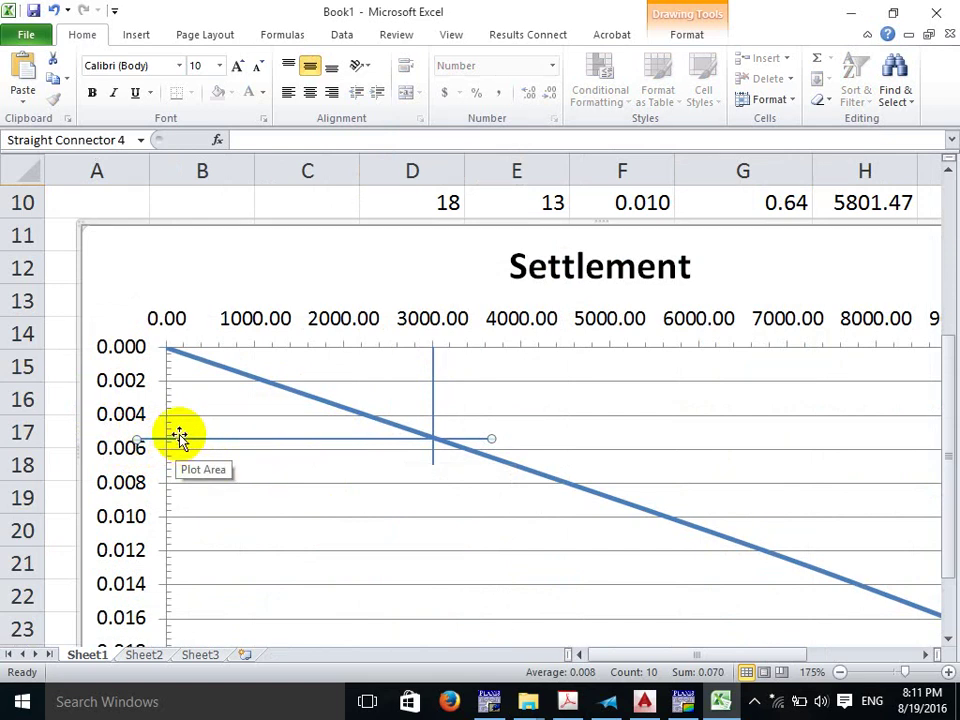
scroll(285, 382, down, 4)
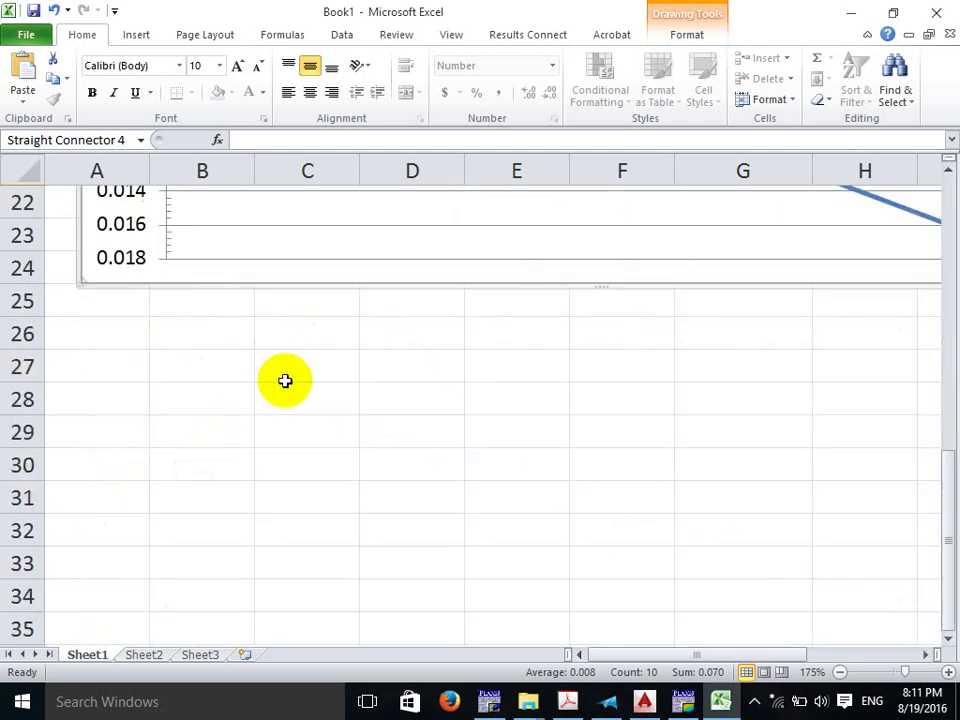
scroll(296, 405, up, 3)
ctrl+scroll(302, 426, down, 1)
scroll(368, 537, down, 1)
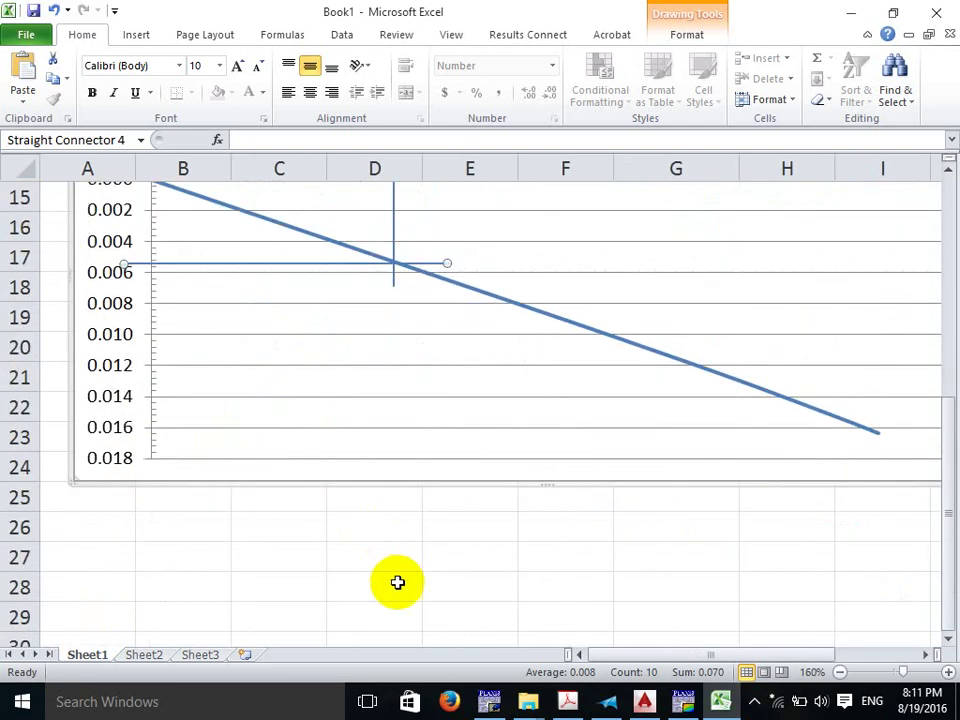
Enter the settlement note S=0.0047m in cell D27 below the Settlement chart.
click(396, 580)
click(396, 569)
text(S=)
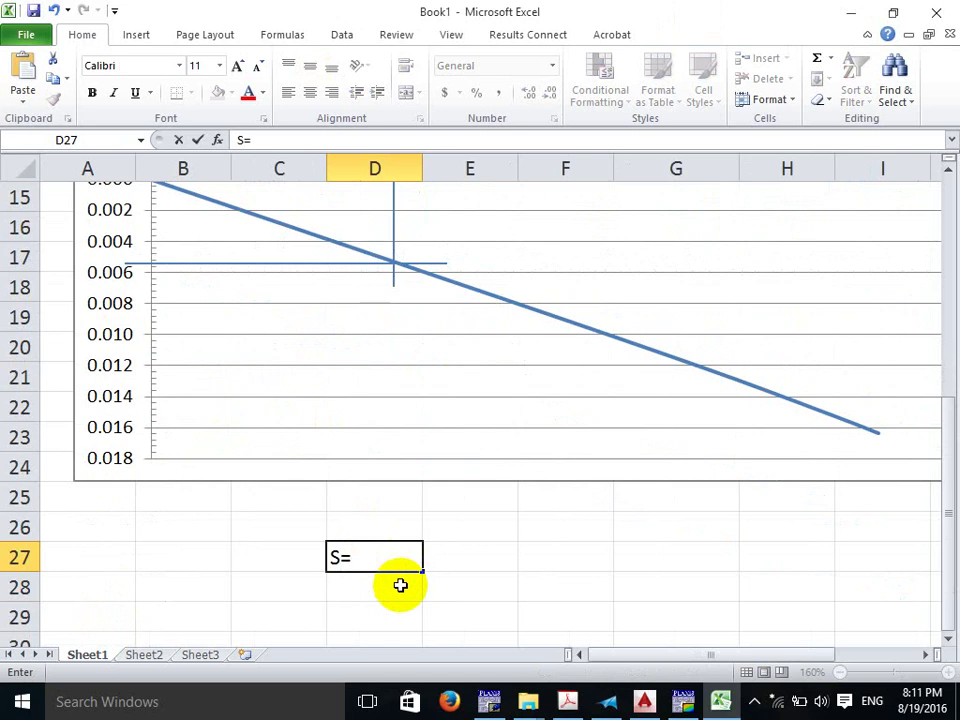
text(0.0047)
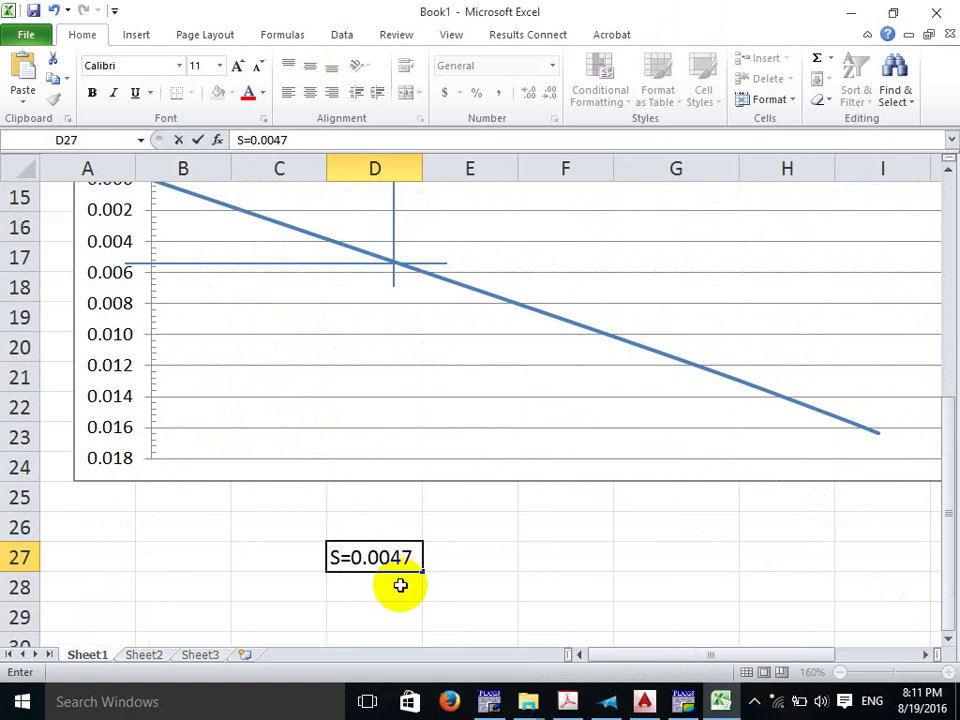
text(m)
key(F2)
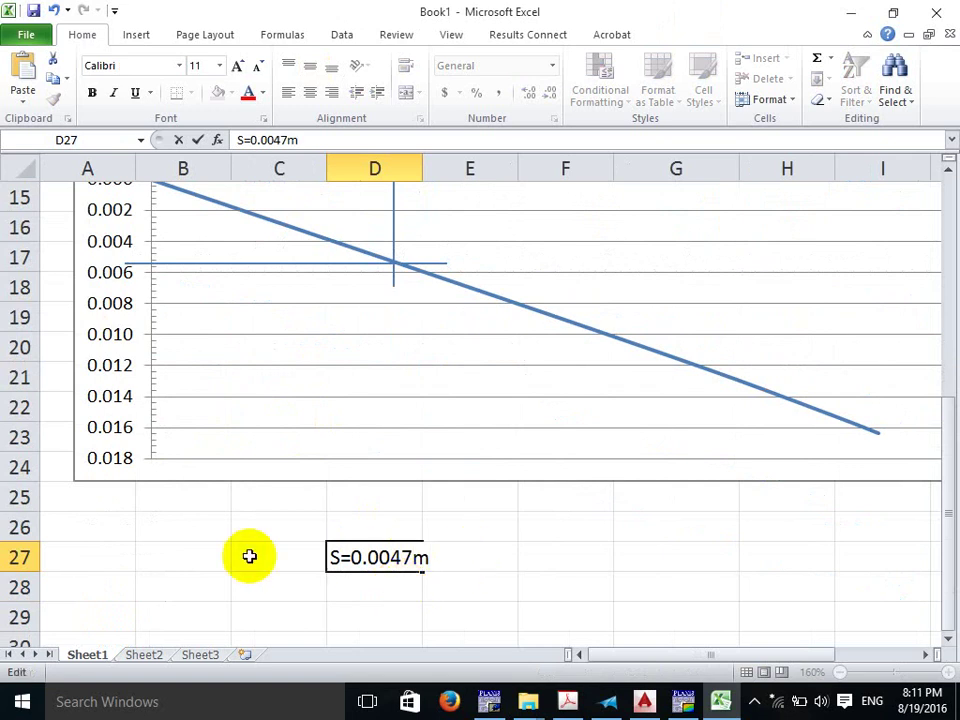
click(271, 556)
click(403, 557)
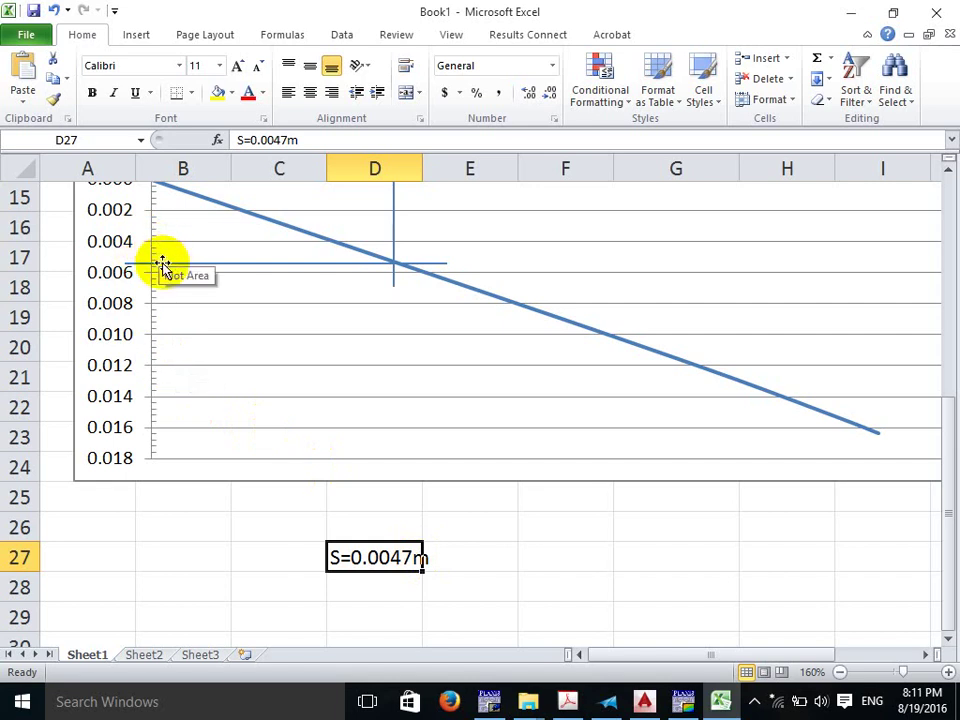
Correct the settlement note in D27 to S=0.0055m and widen column D to fit the text.
double_click(393, 557)
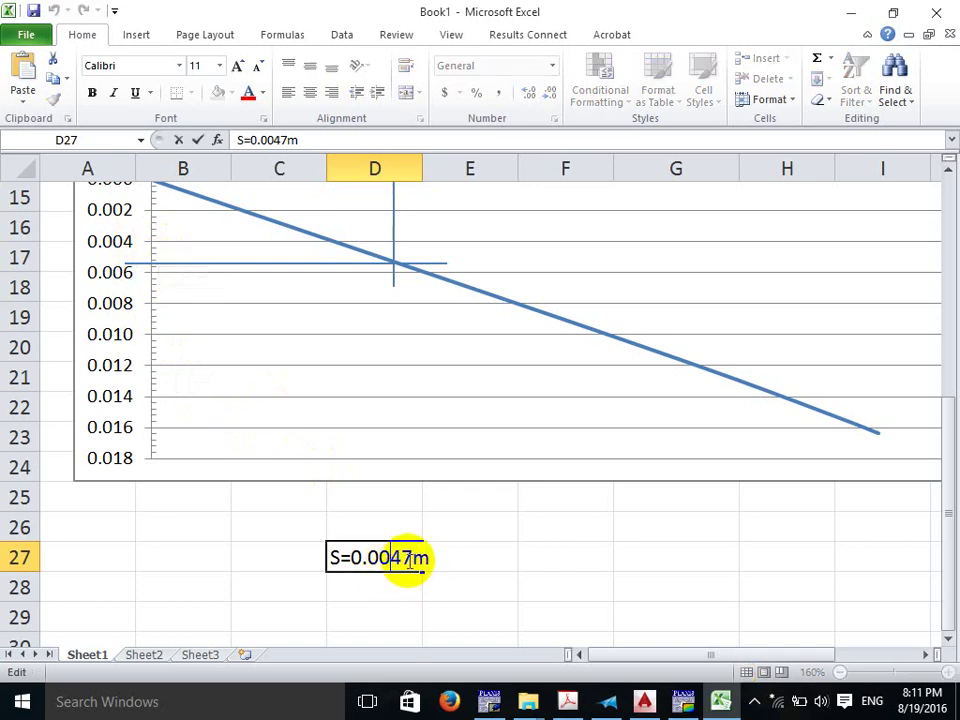
drag(393, 556, 416, 574)
text(5)
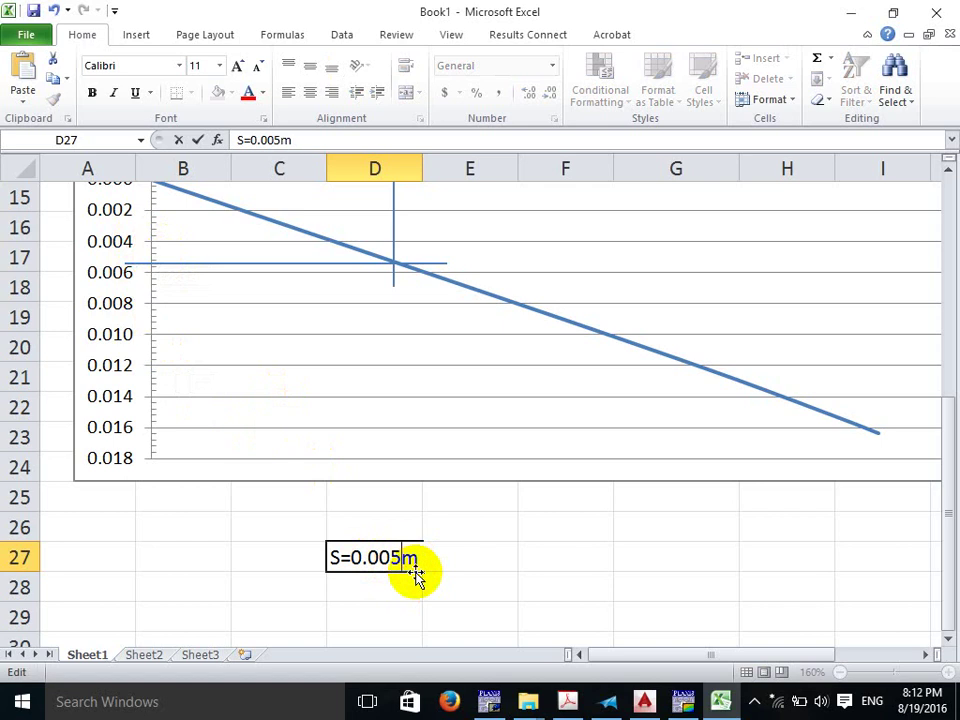
text(5)
key(Return)
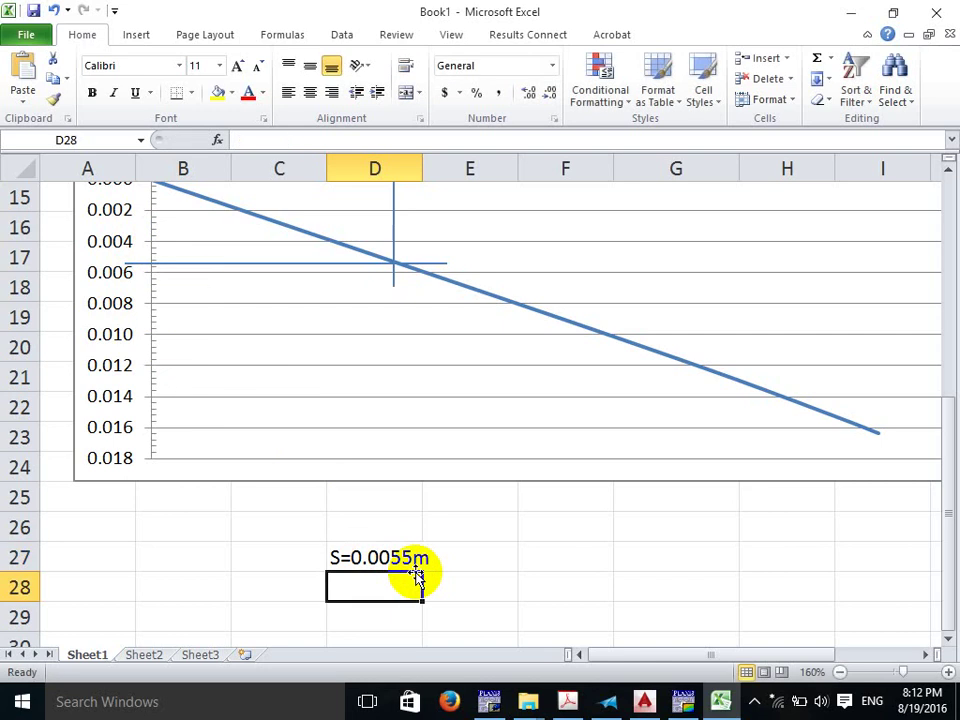
drag(422, 166, 434, 166)
click(477, 555)
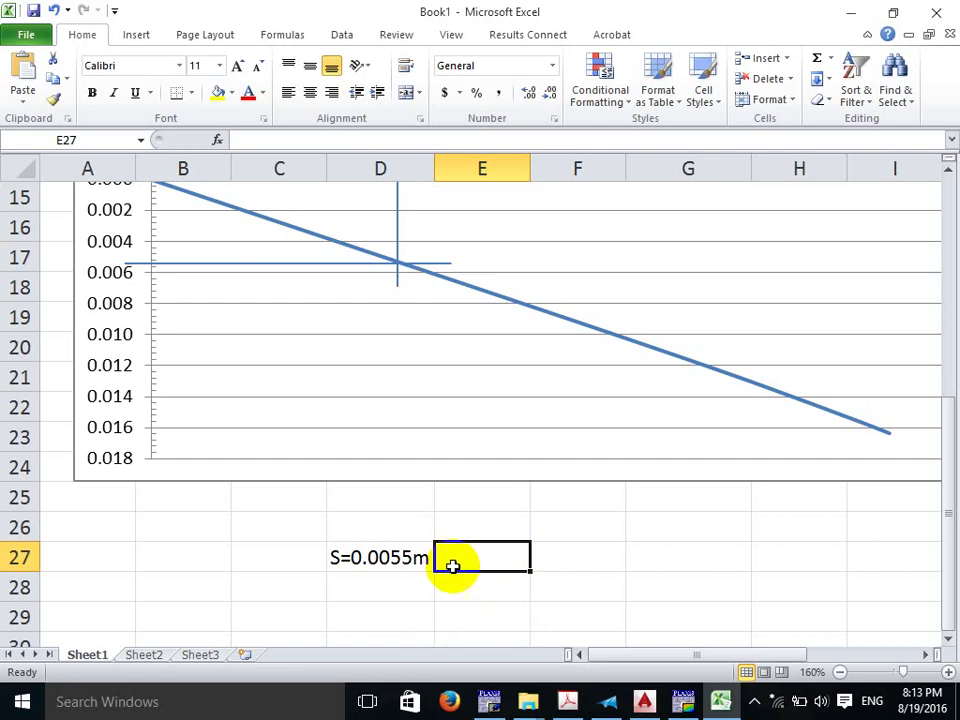
click(644, 700)
scroll(418, 375, down, 5)
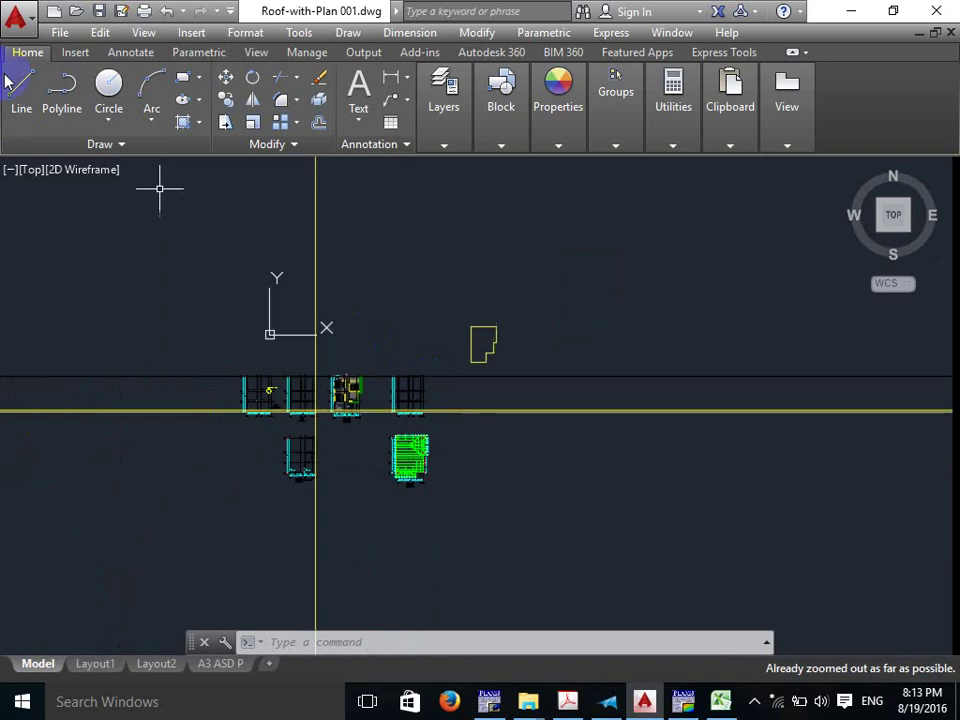
click(76, 11)
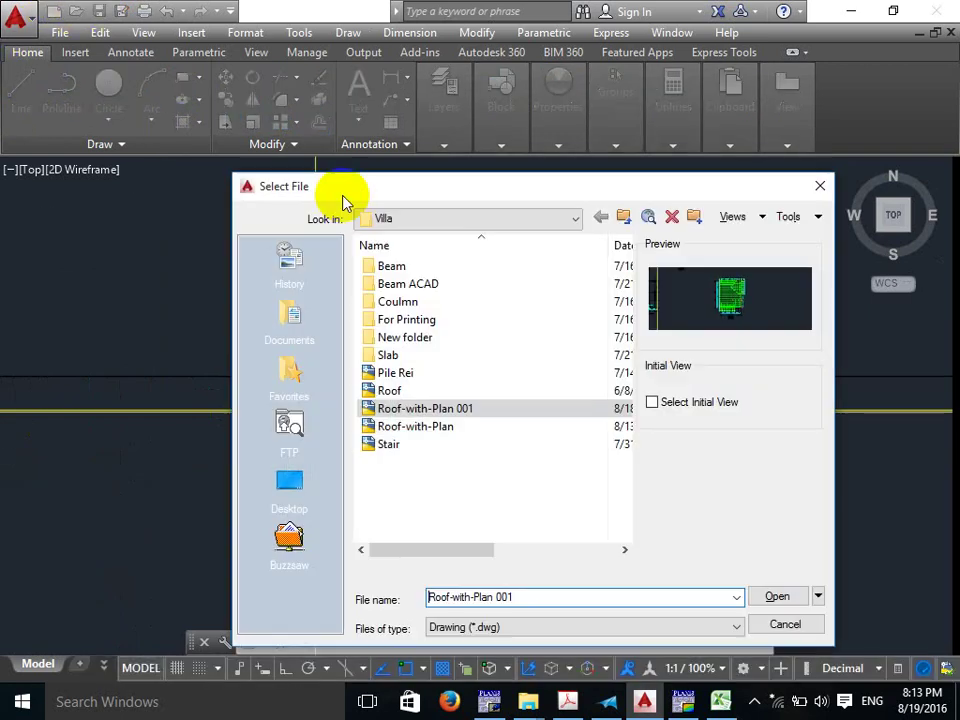
click(495, 219)
click(418, 237)
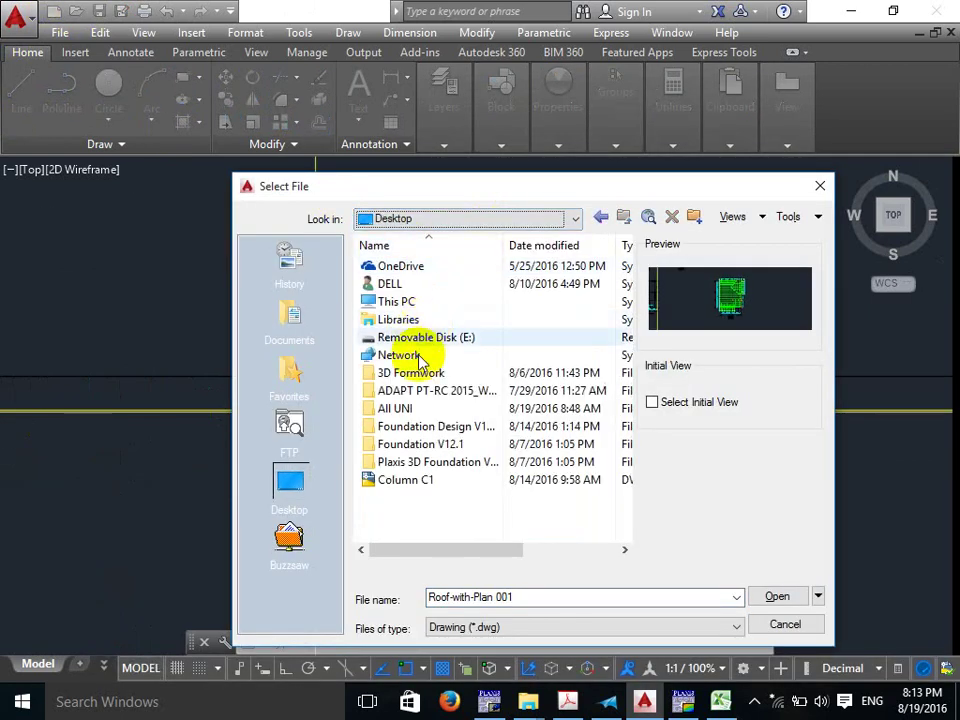
double_click(428, 410)
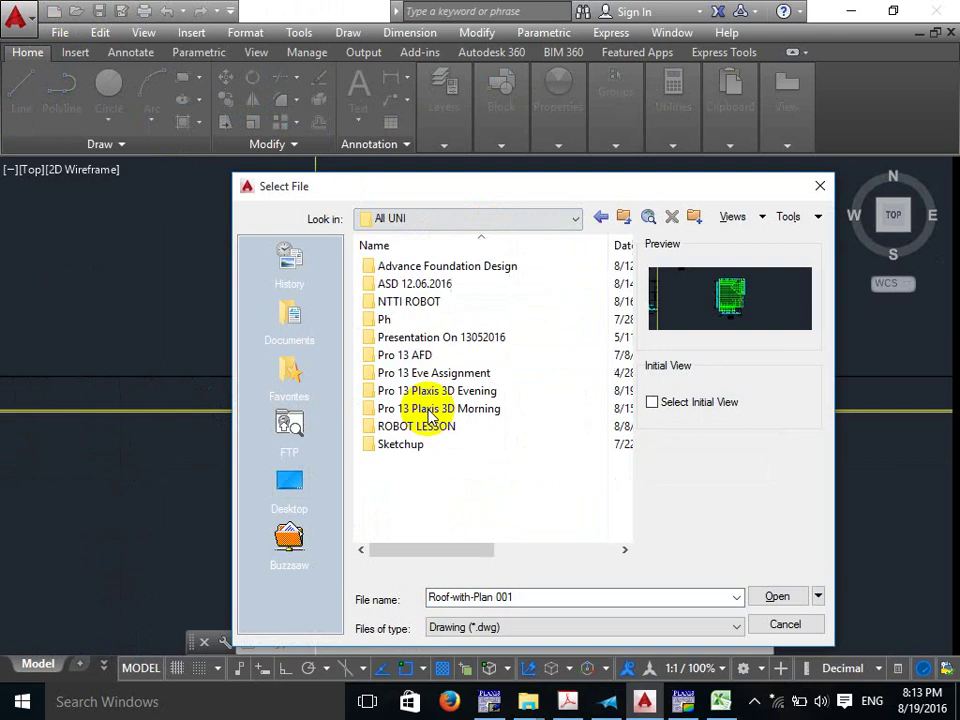
double_click(438, 268)
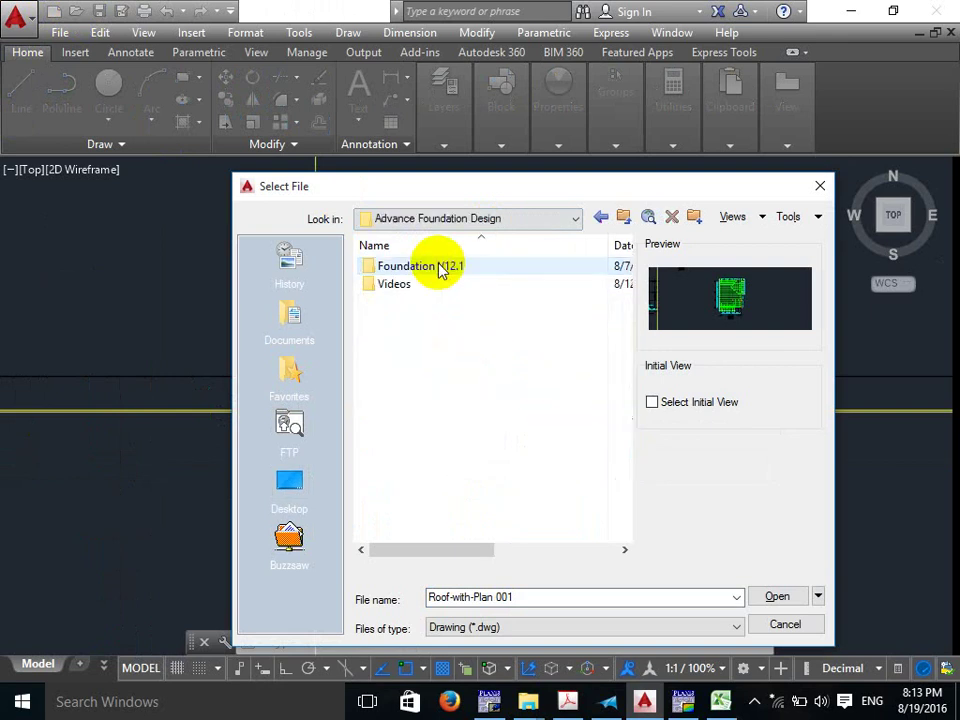
click(600, 218)
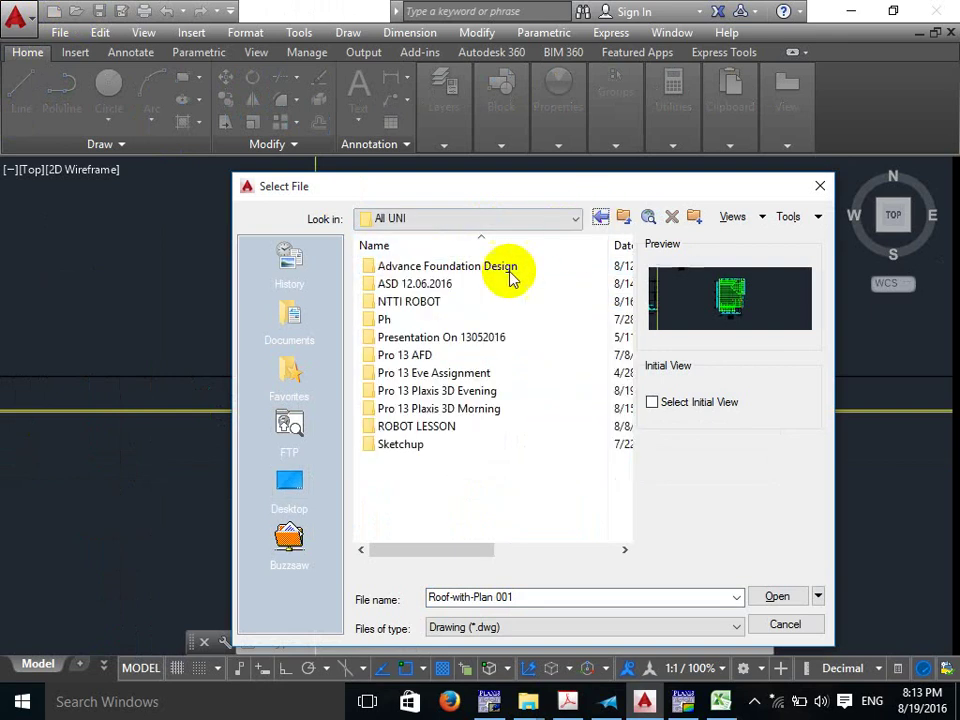
double_click(463, 391)
click(600, 218)
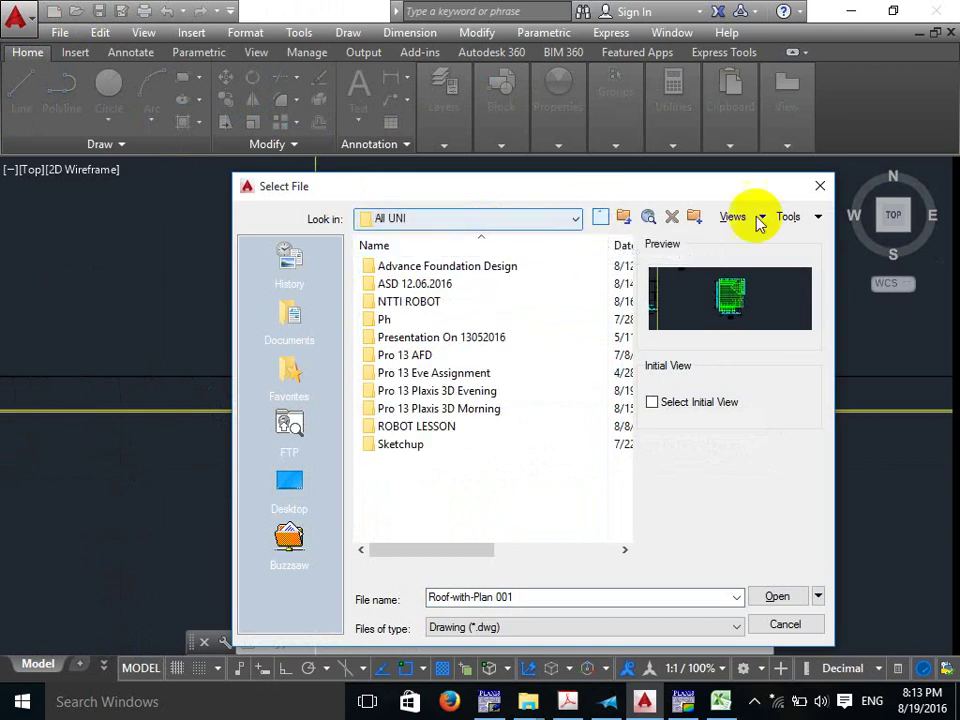
click(817, 190)
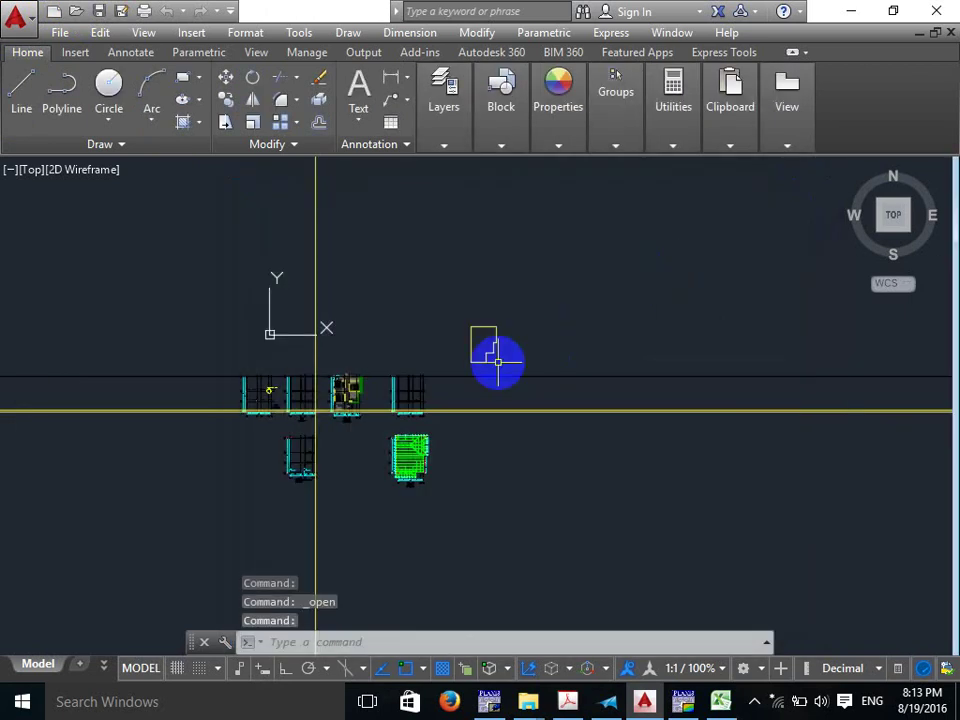
click(77, 12)
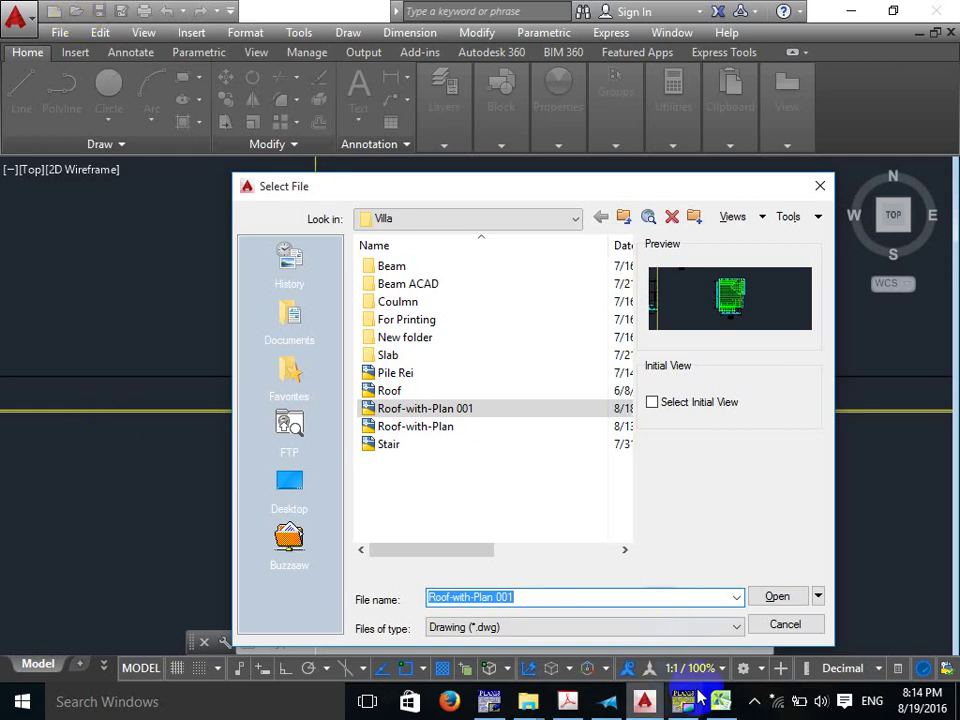
Switch to Excel and move both guide lines to cross on the curve just past 6000 load, lengthening them through the curve and to the settlement axis.
mouse_move(723, 705)
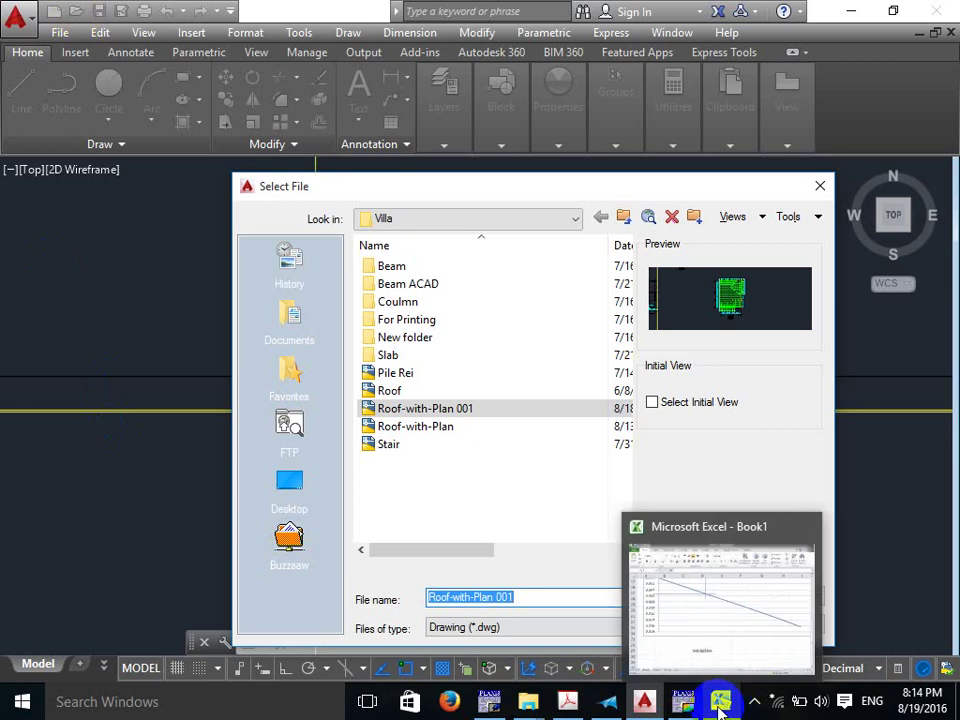
click(720, 706)
scroll(621, 493, up, 2)
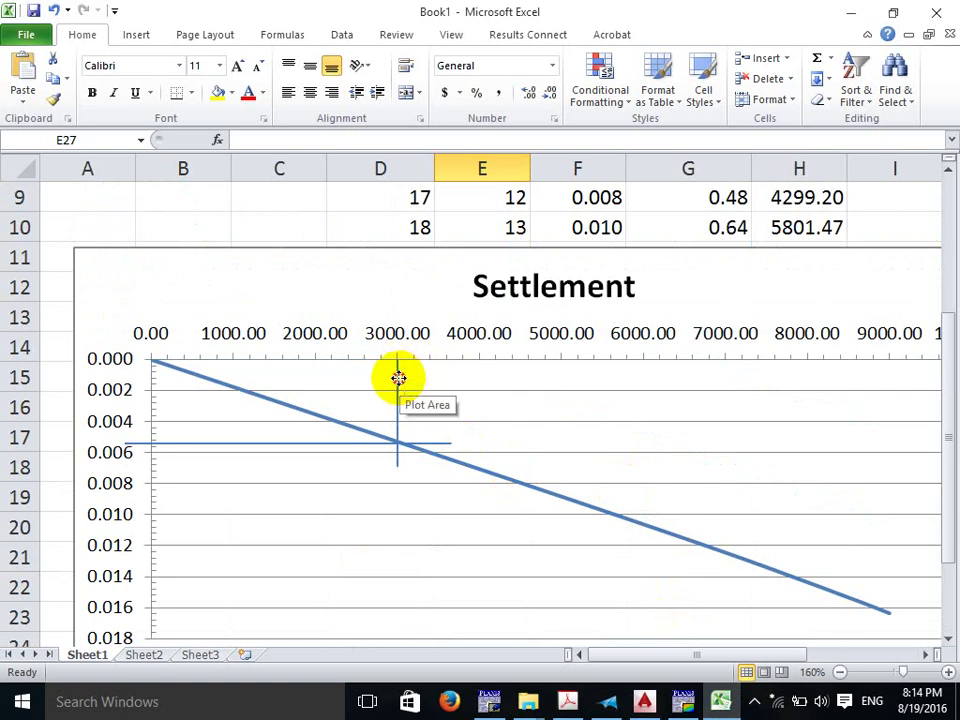
mouse_move(399, 377)
mouse_down()
mouse_move(662, 386)
mouse_move(660, 323)
mouse_up()
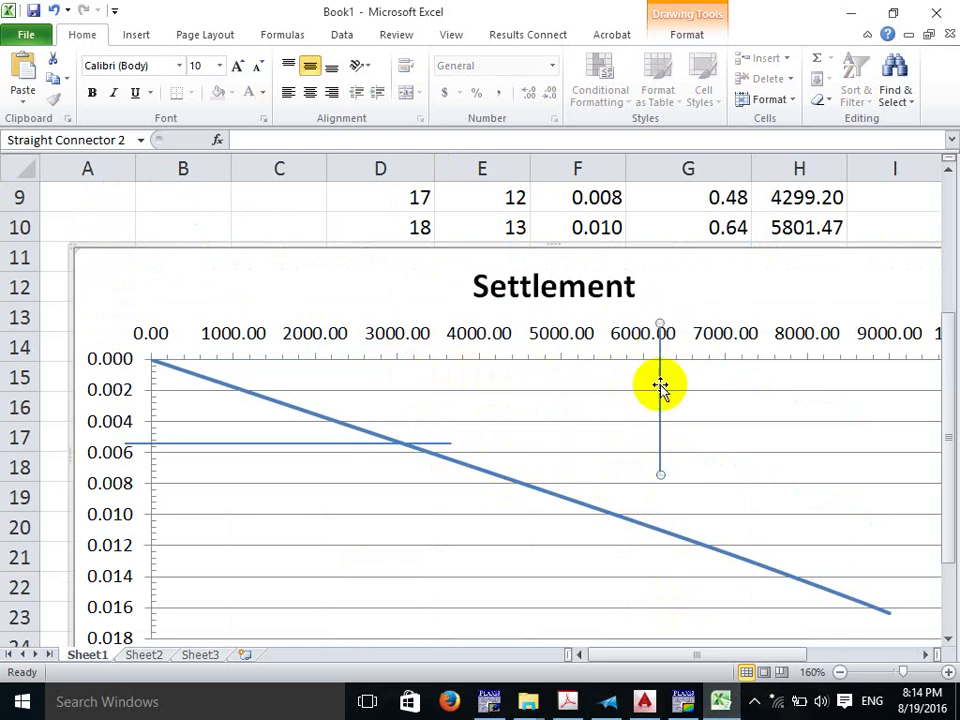
drag(660, 475, 660, 566)
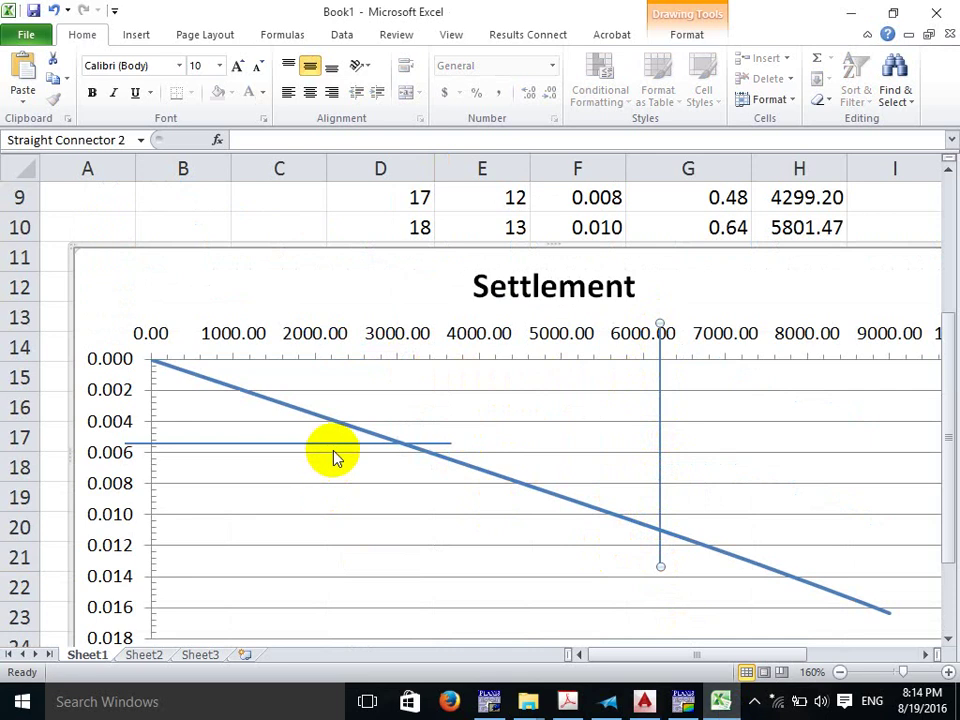
drag(332, 446, 551, 533)
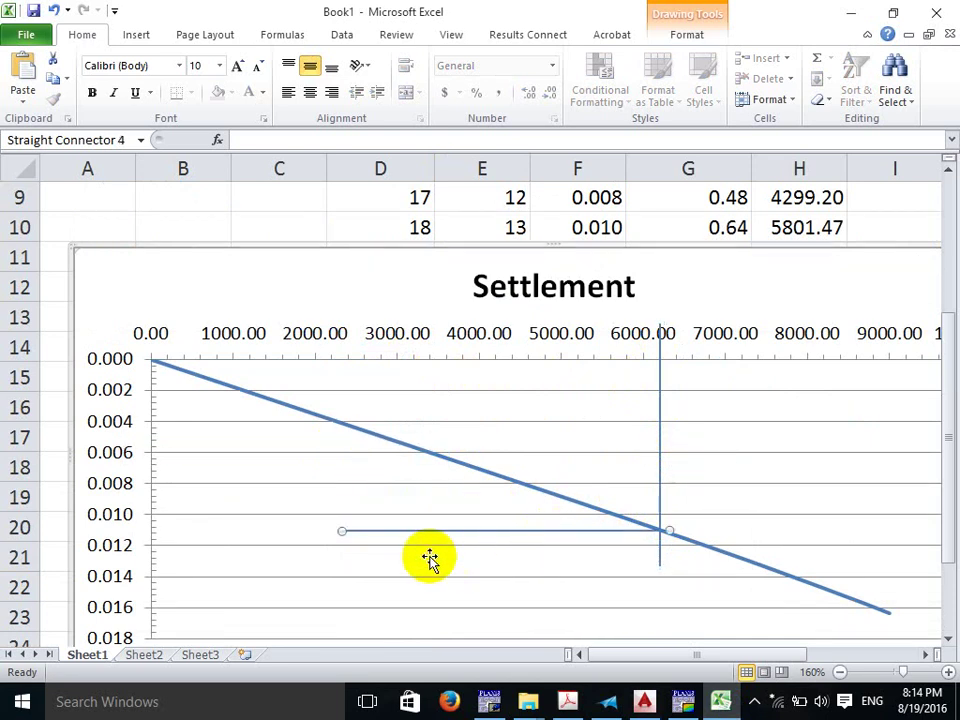
drag(343, 532, 140, 532)
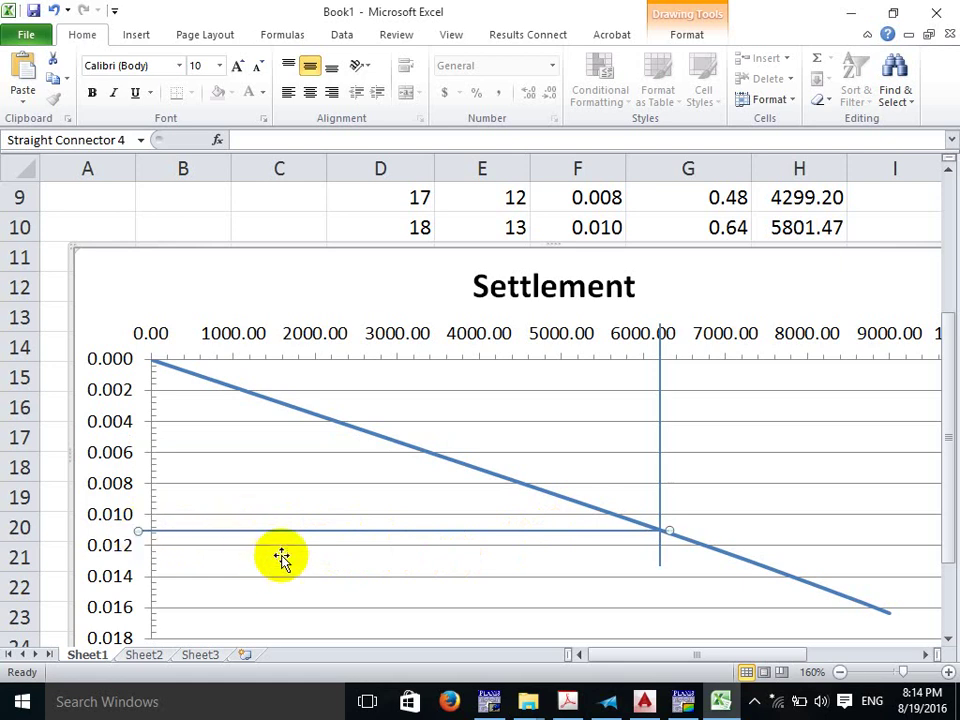
Change the settlement note in cell D27 to S=0.011m.
scroll(285, 557, down, 1)
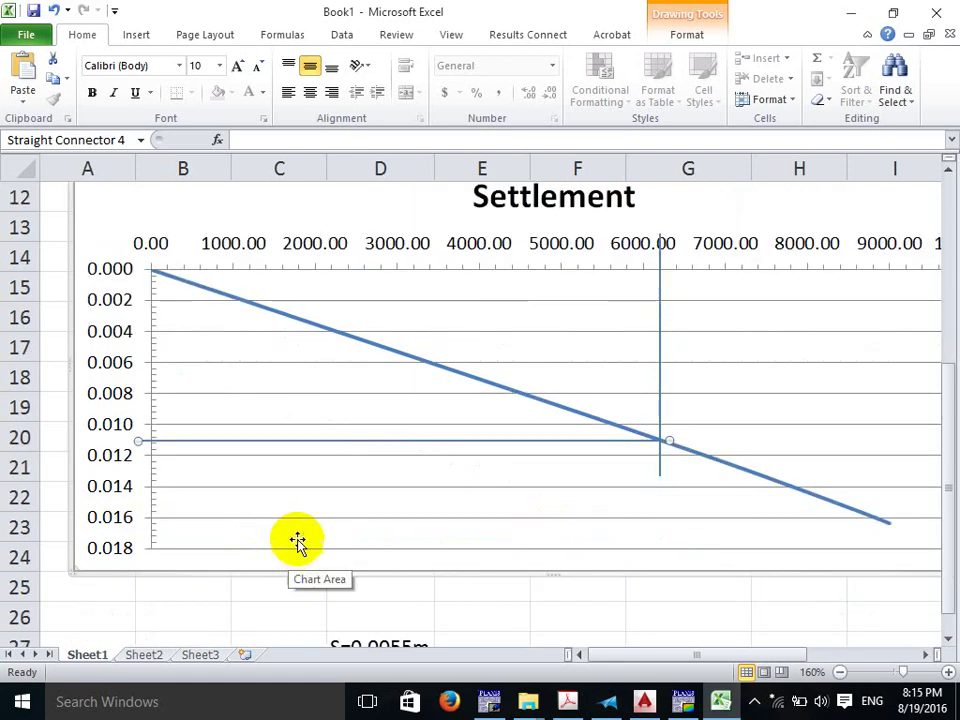
scroll(298, 533, down, 1)
scroll(340, 552, up, 1)
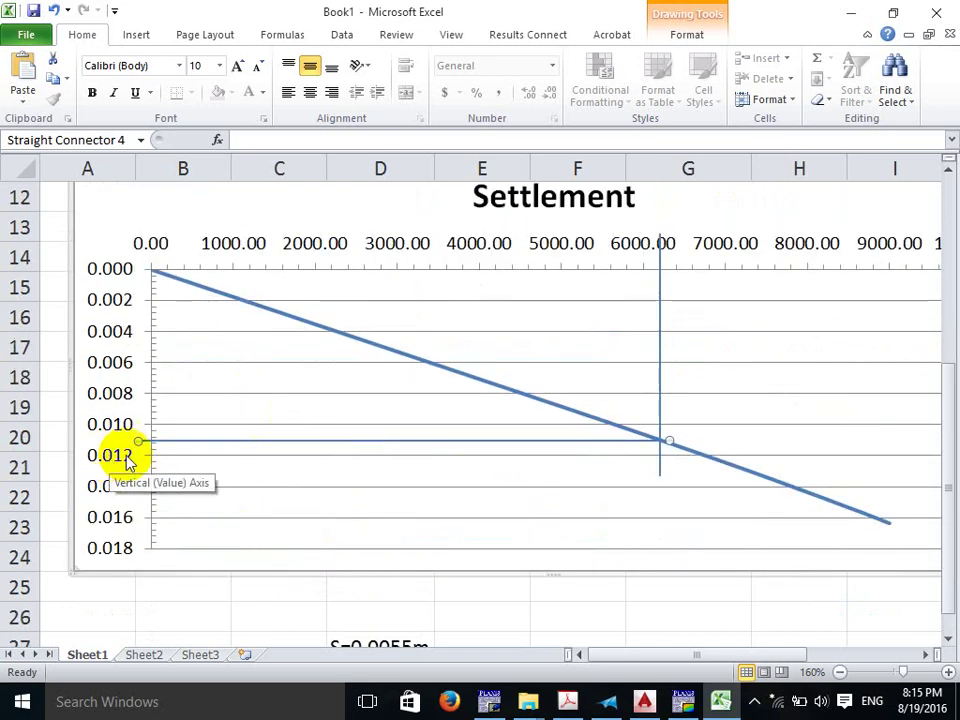
scroll(135, 452, down, 1)
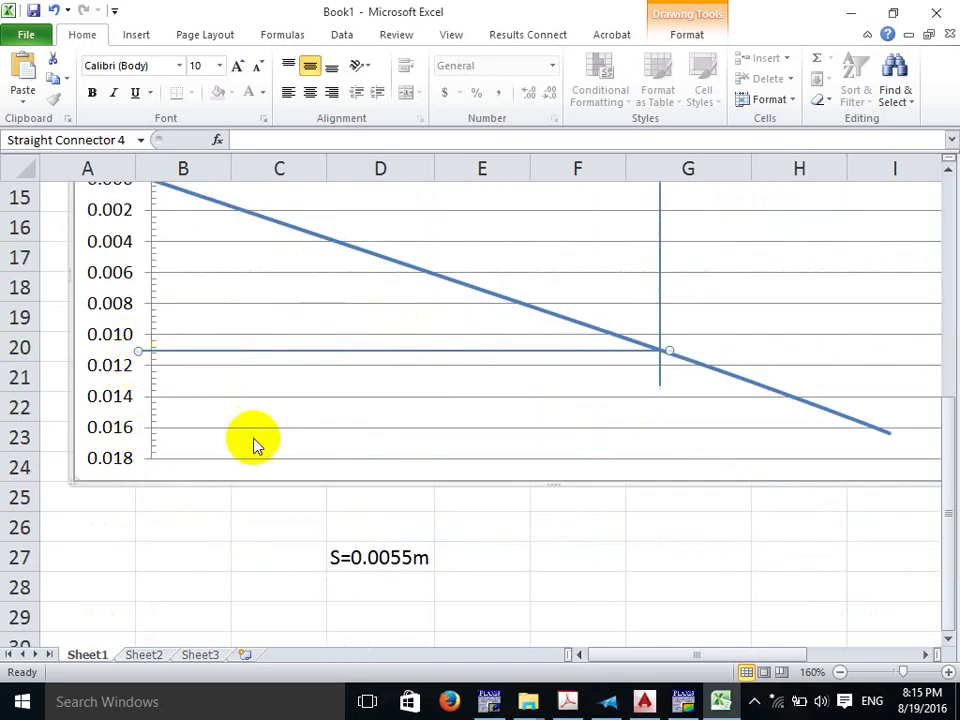
click(388, 558)
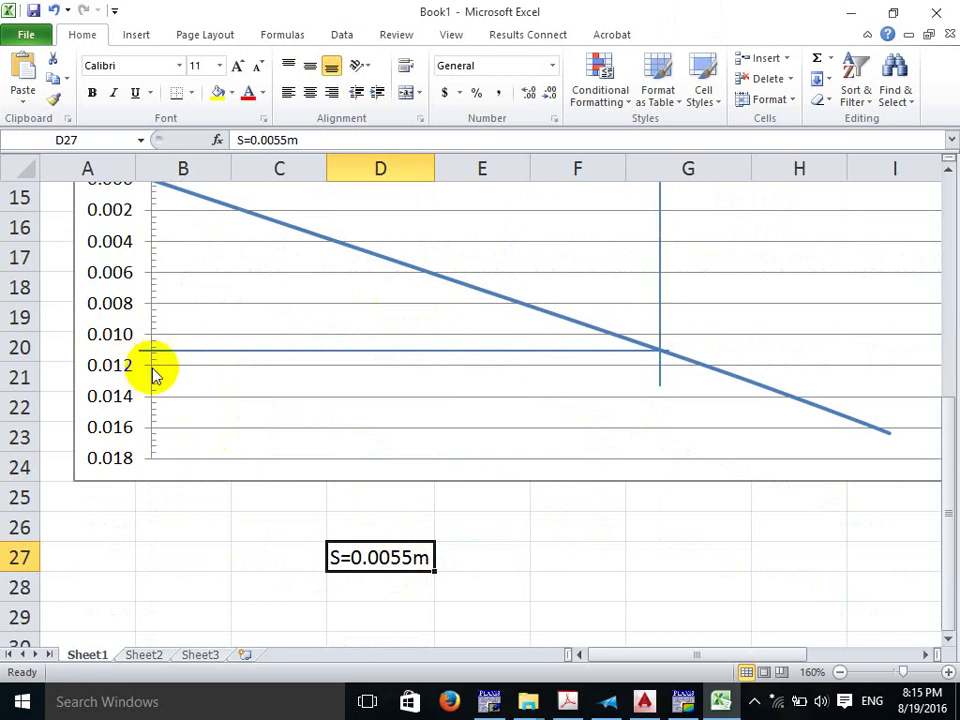
double_click(380, 557)
drag(380, 557, 414, 562)
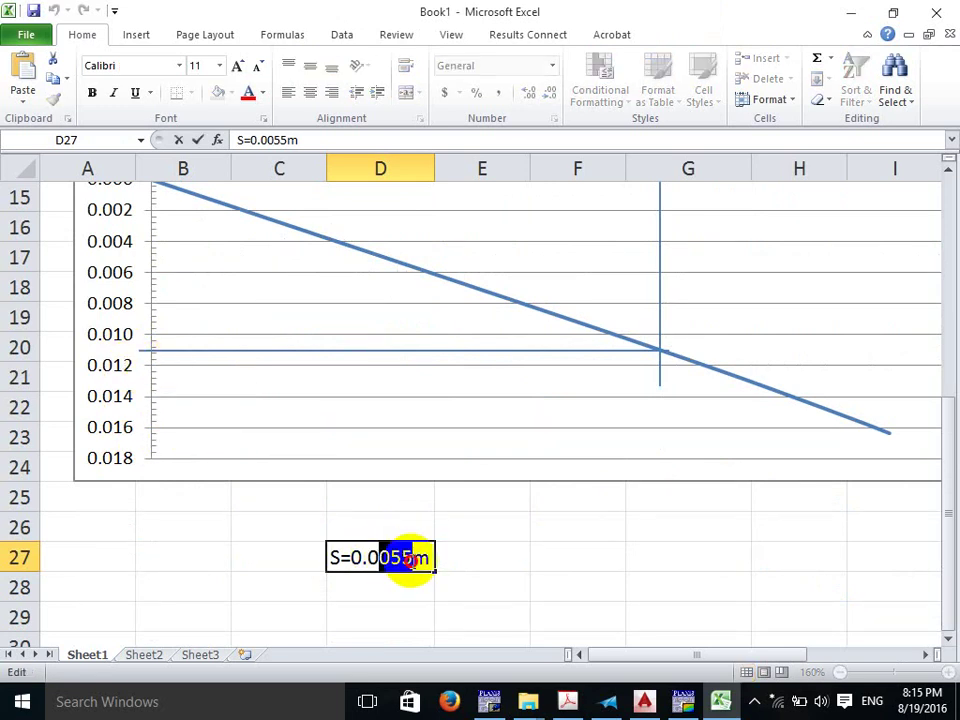
text(11)
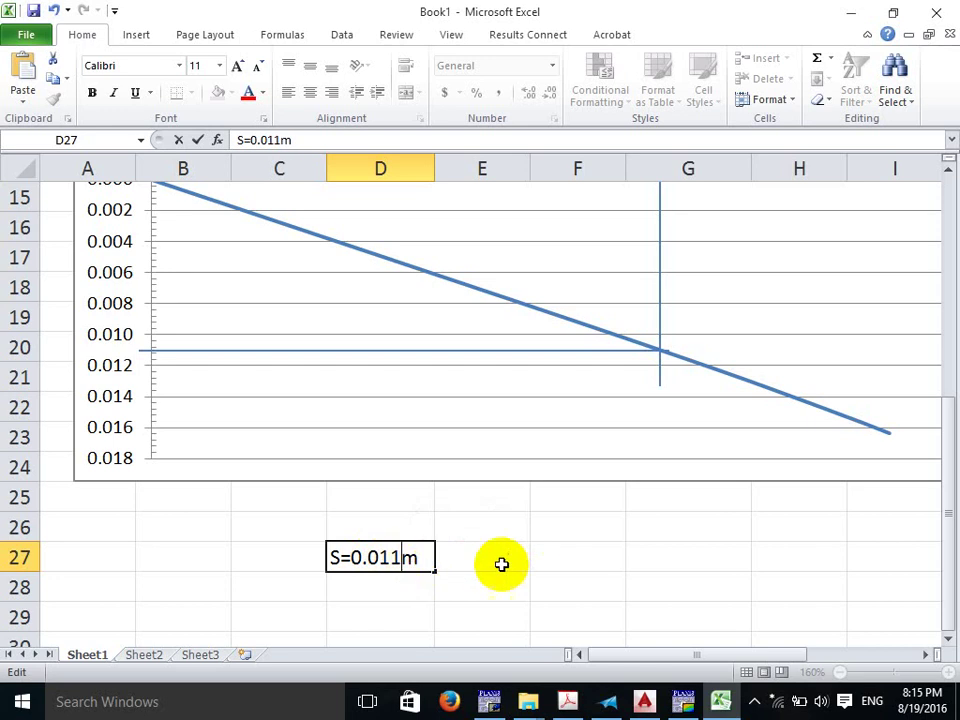
click(509, 560)
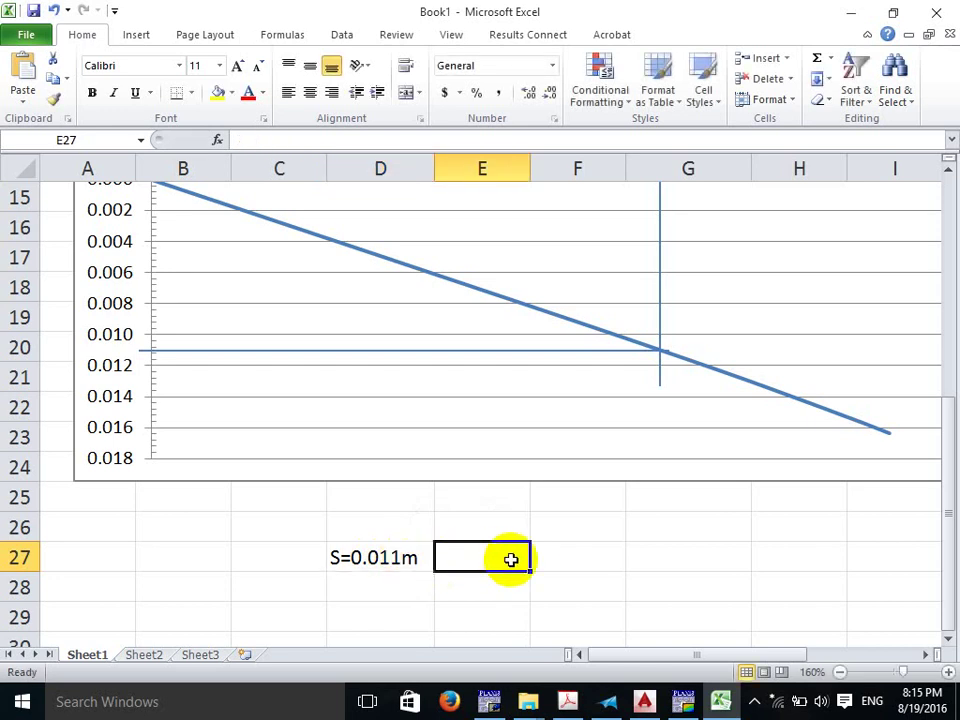
Enter the comparison settlement note Sf=0.0085 in cell F27.
click(574, 563)
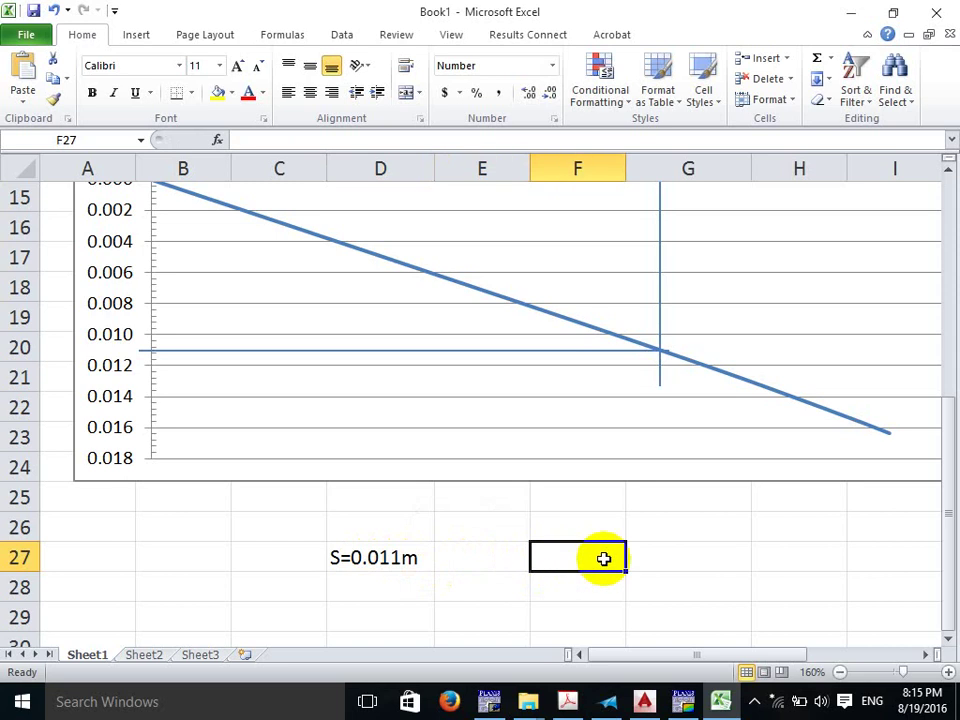
text(Sf=)
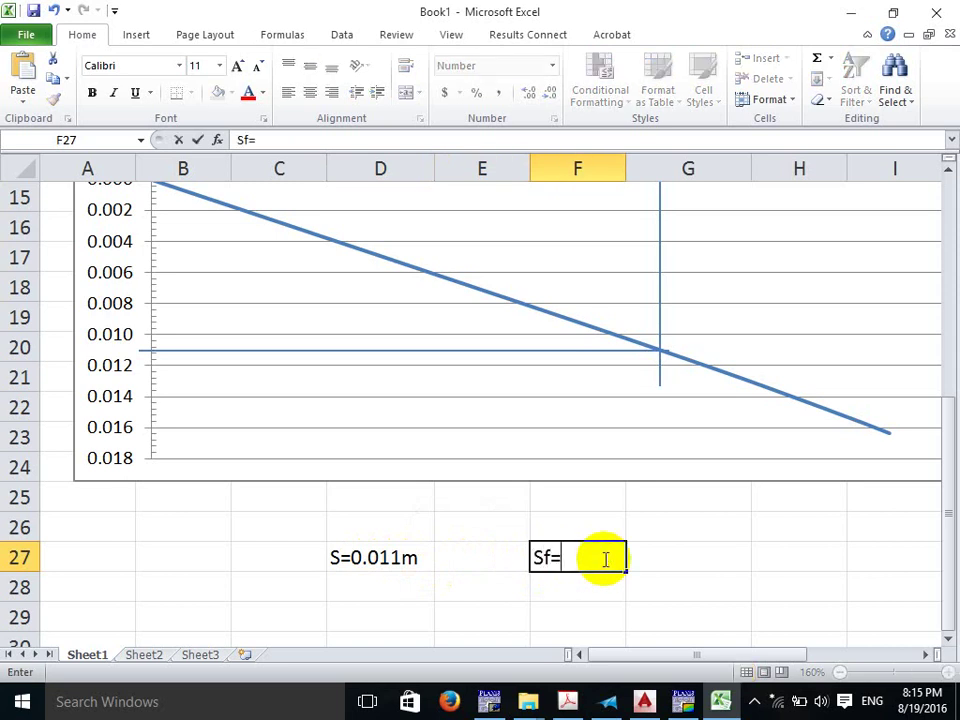
text(8.57)
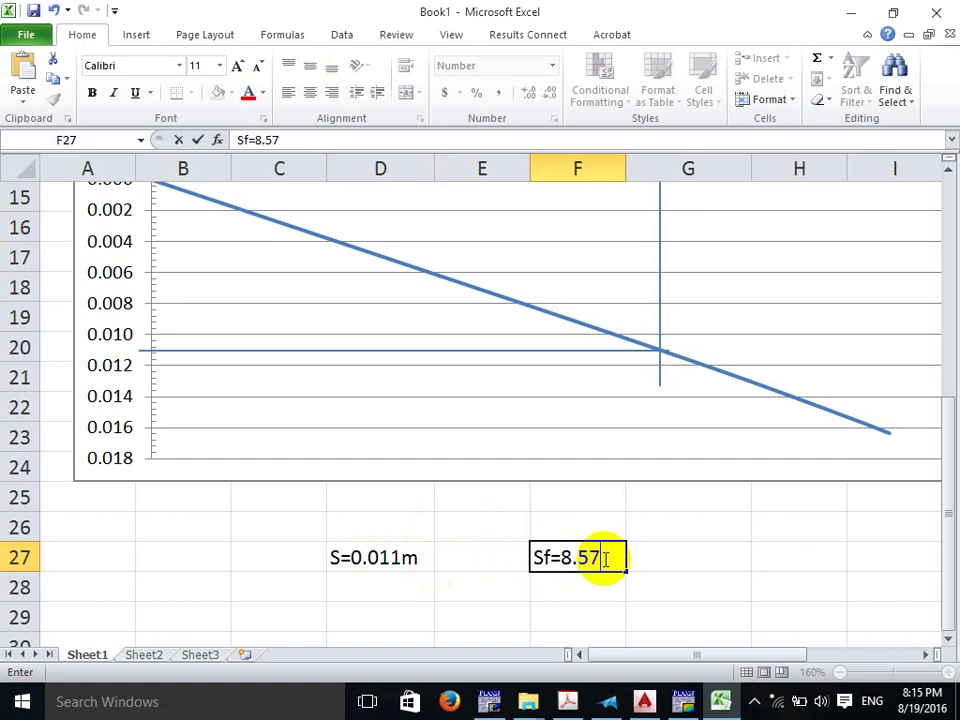
key(BackSpace)
key(BackSpace)
key(BackSpace)
text(0.0)
text(8)
key(BackSpace)
text(08)
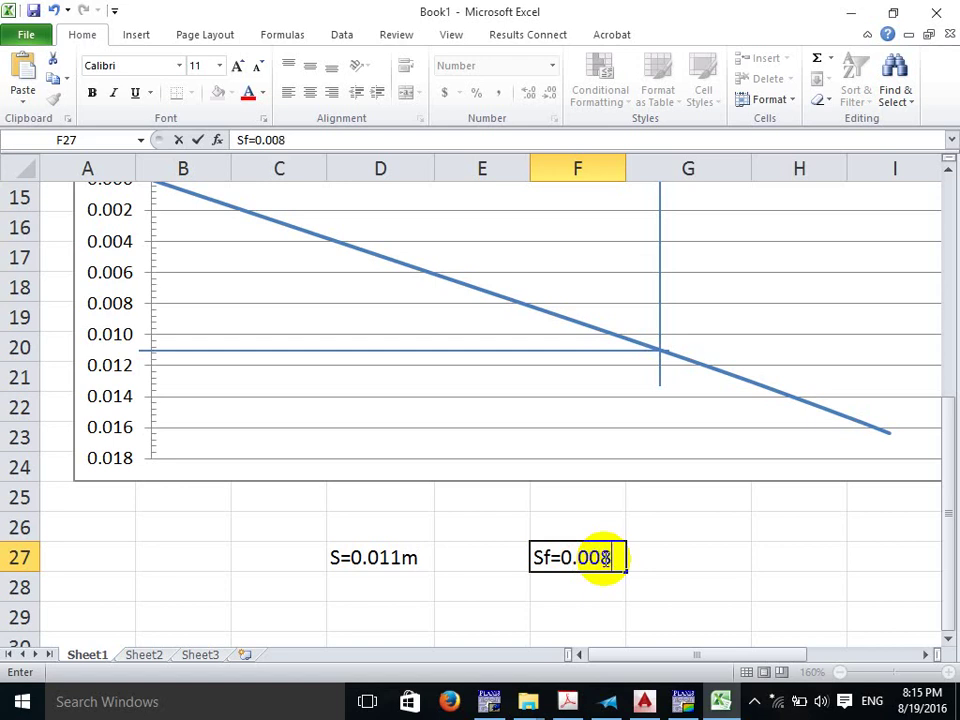
text(5)
key(Return)
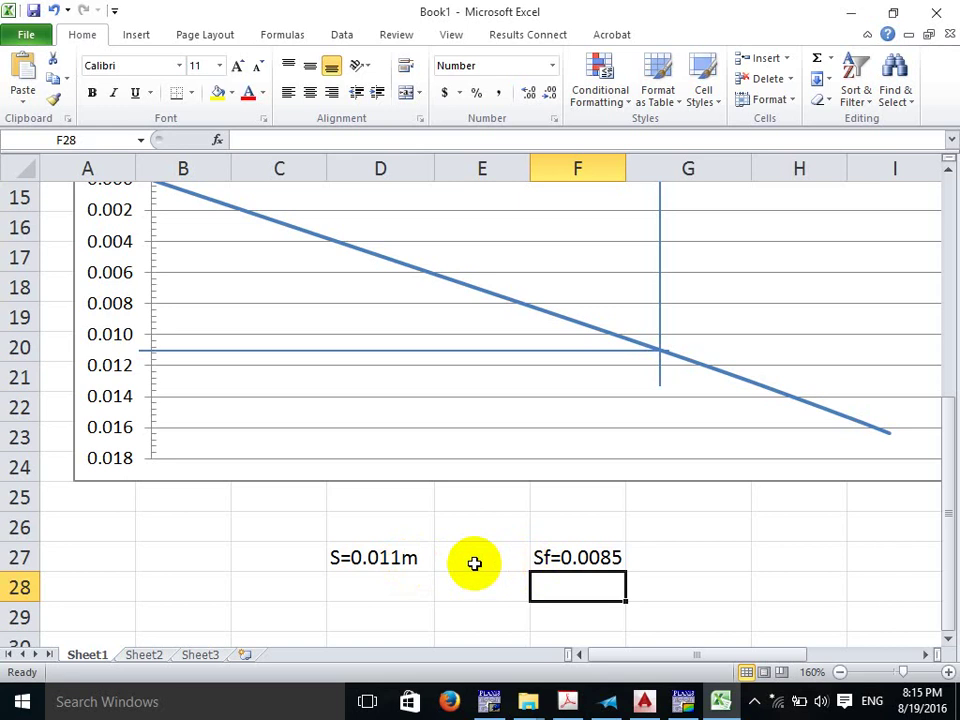
Compare the S and Sf settlement notes in row 27 with the guide-line crossing on the settlement chart and its load axis.
click(509, 591)
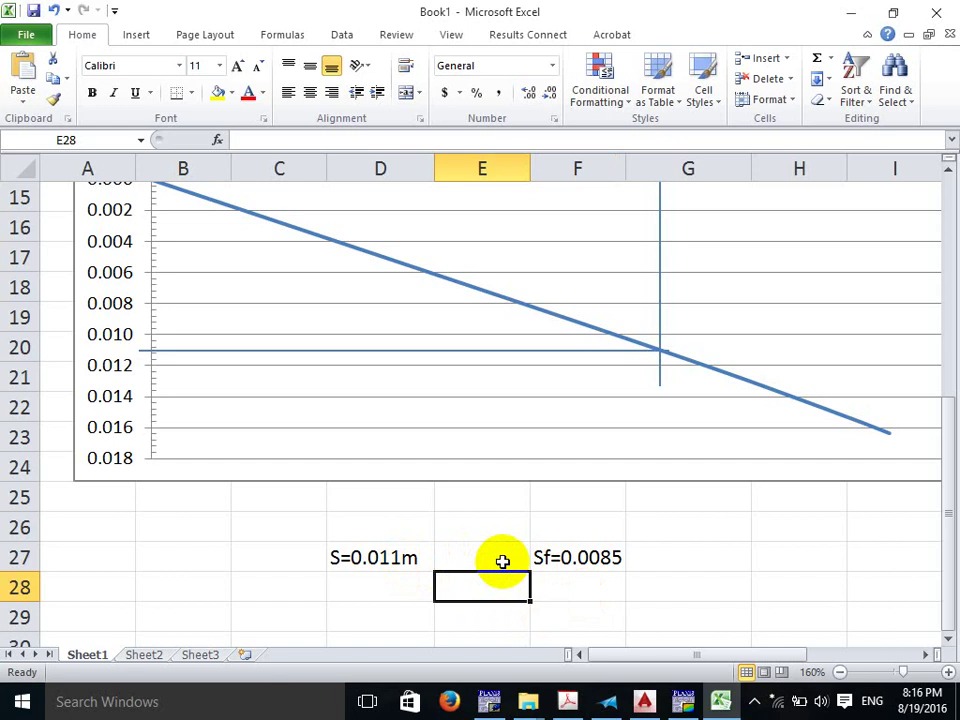
click(380, 558)
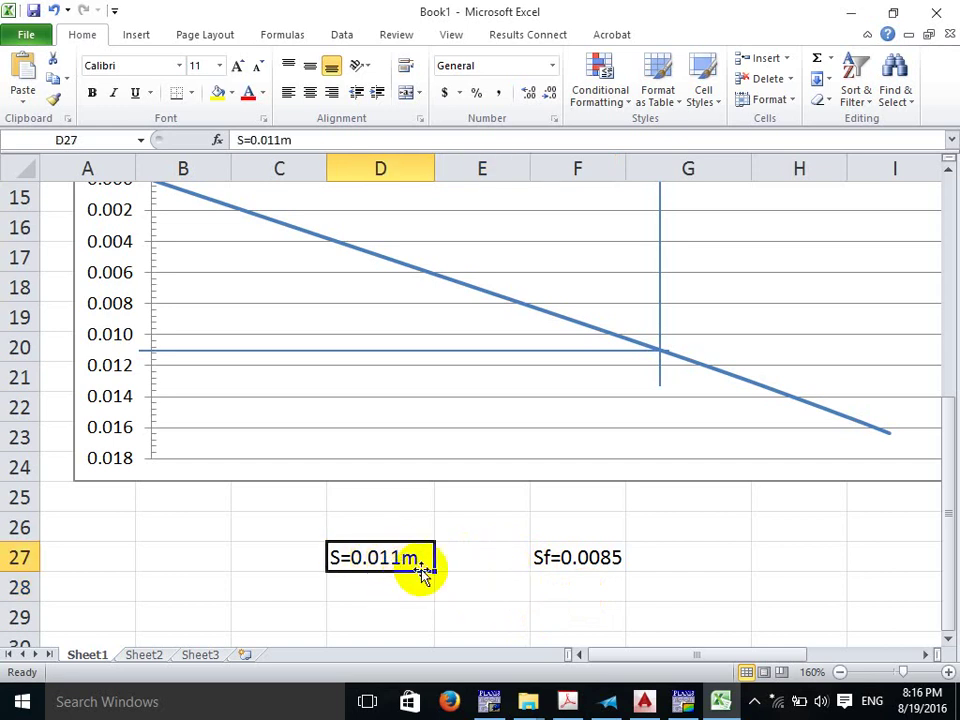
click(612, 559)
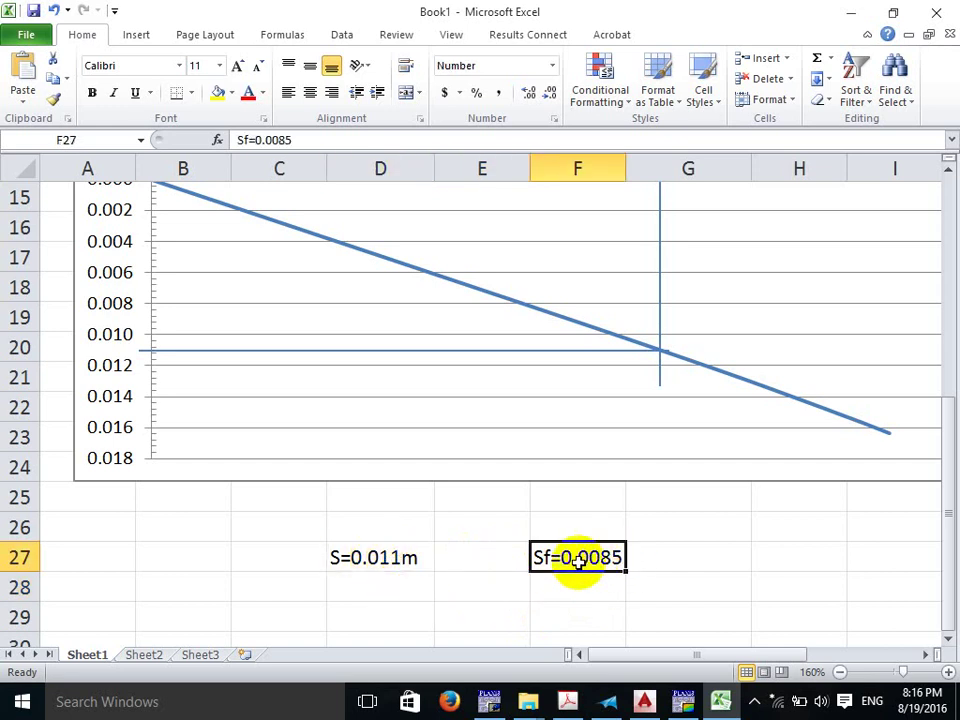
scroll(578, 575, up, 1)
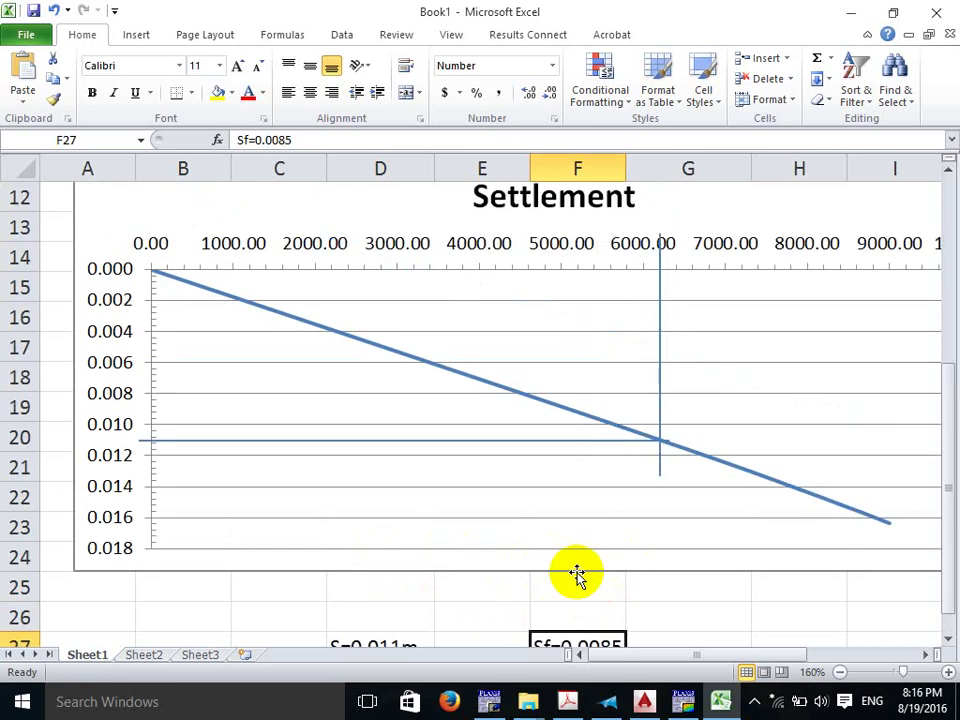
scroll(574, 570, down, 1)
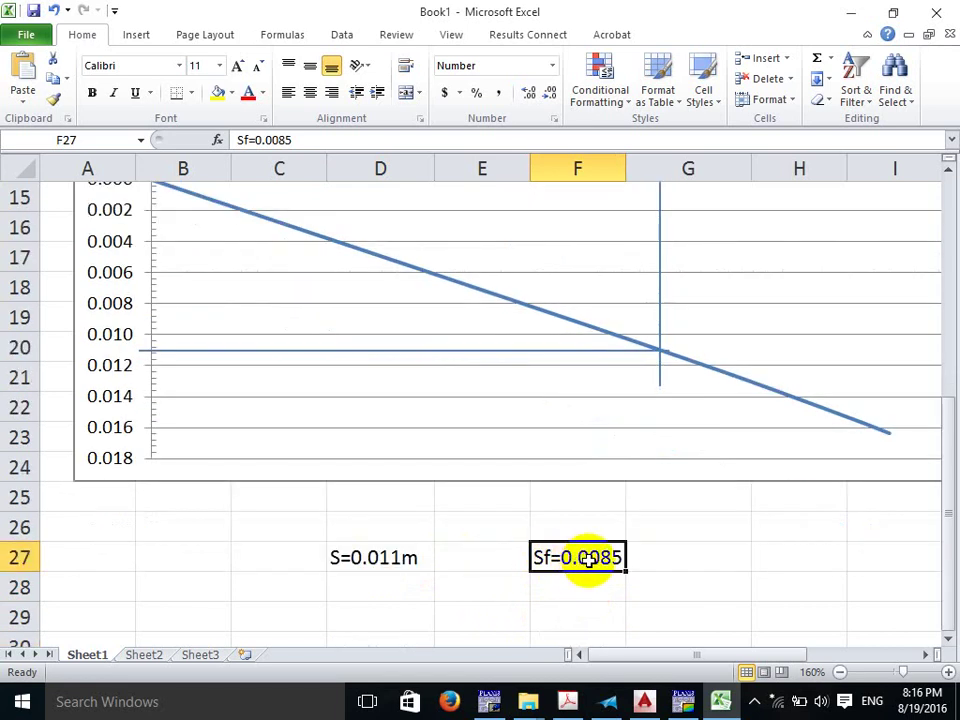
scroll(600, 540, up, 4)
scroll(680, 480, down, 1)
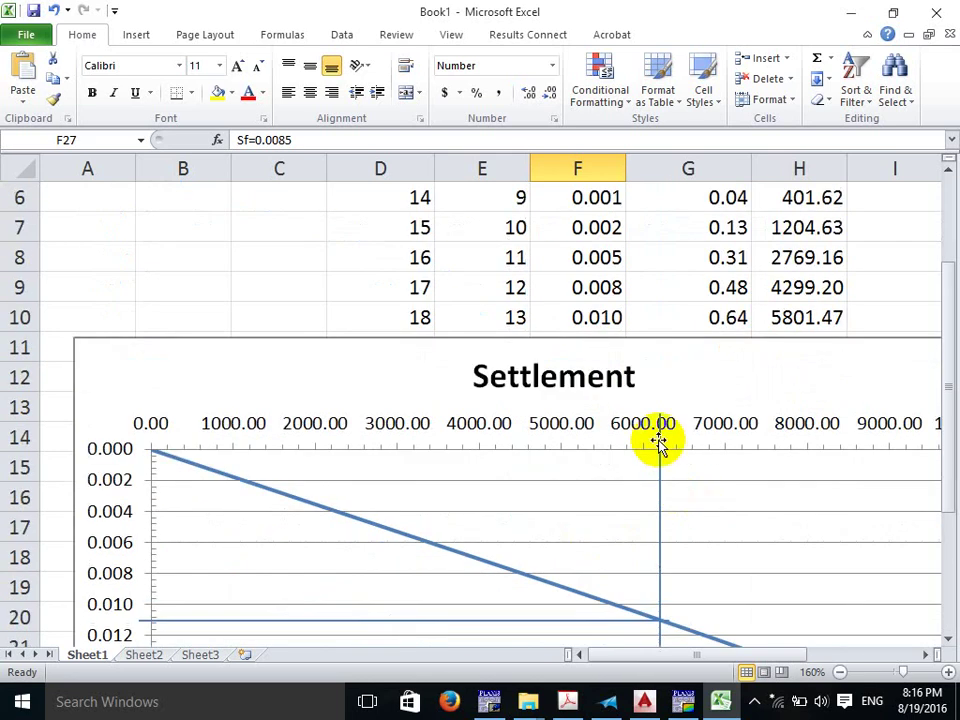
scroll(665, 557, down, 3)
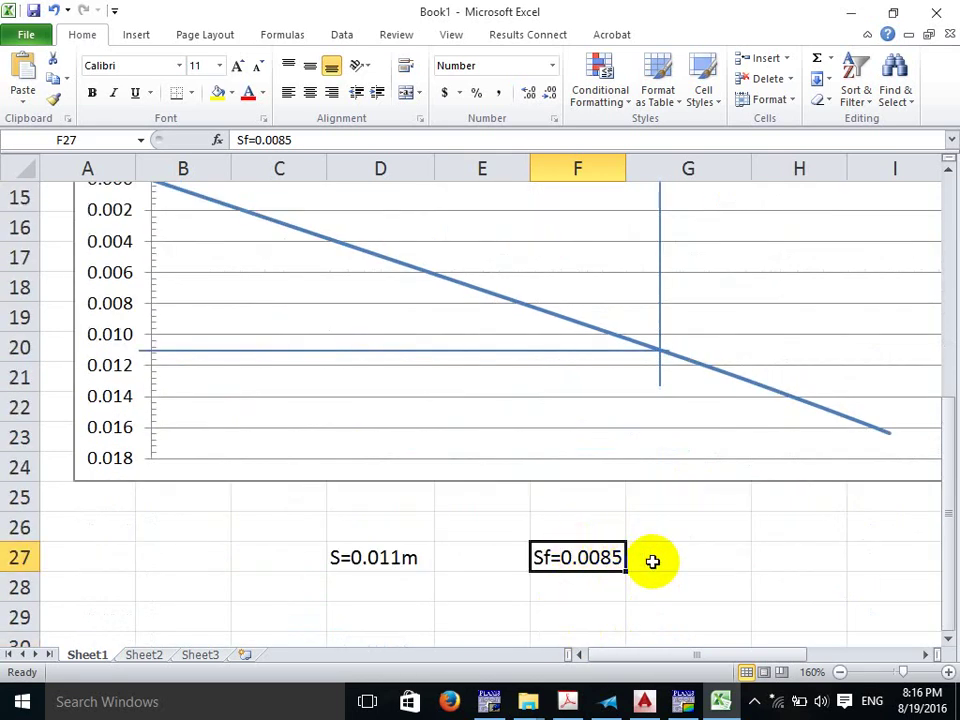
key(ctrl+s)
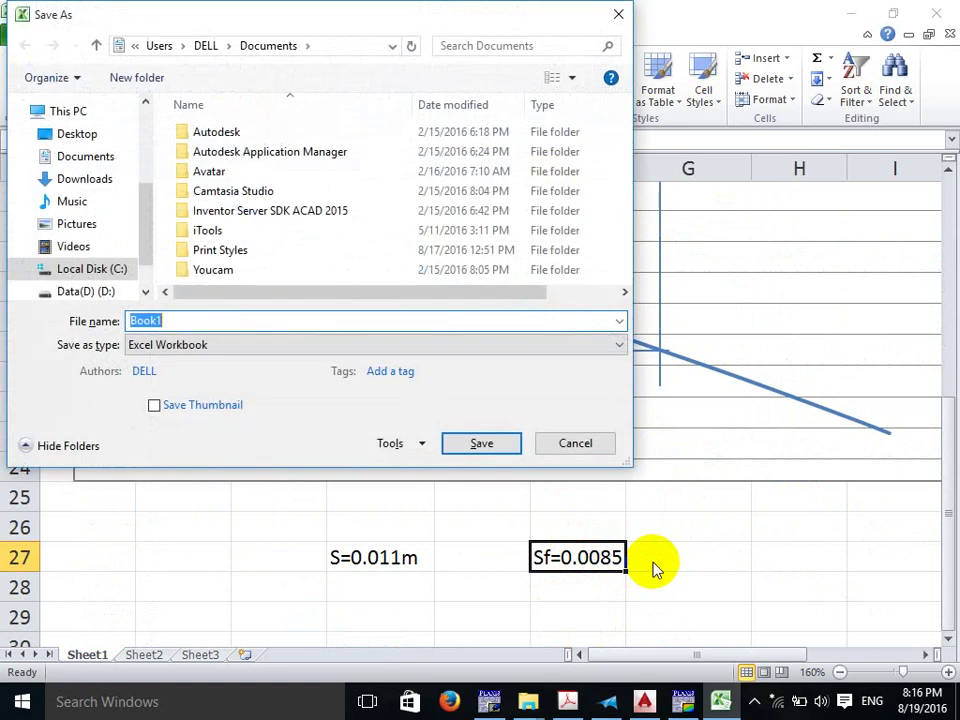
click(583, 441)
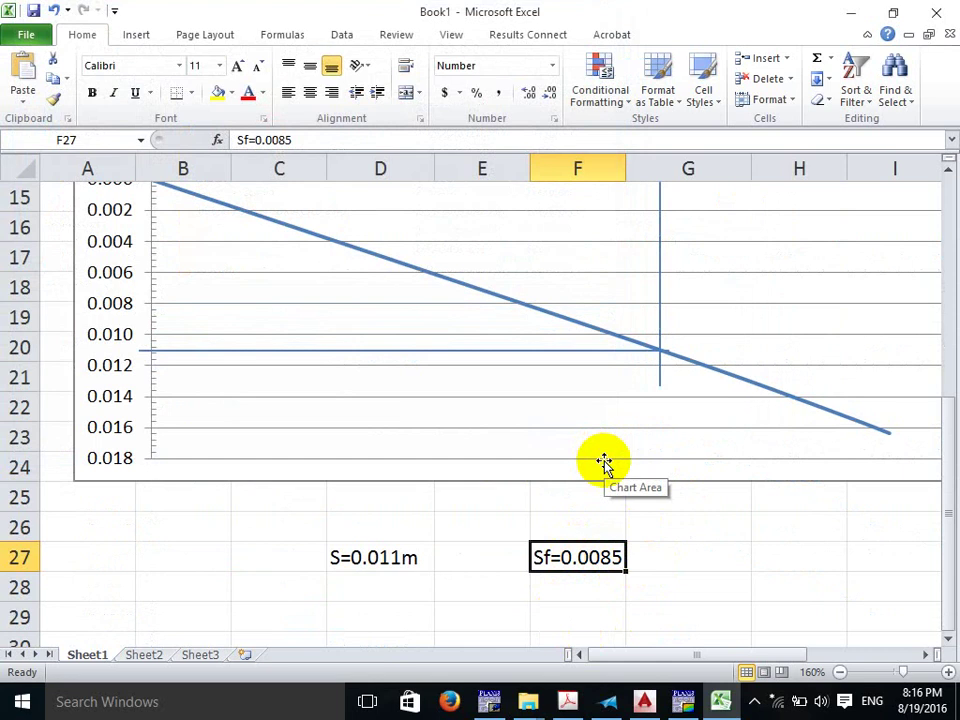
click(604, 462)
click(537, 558)
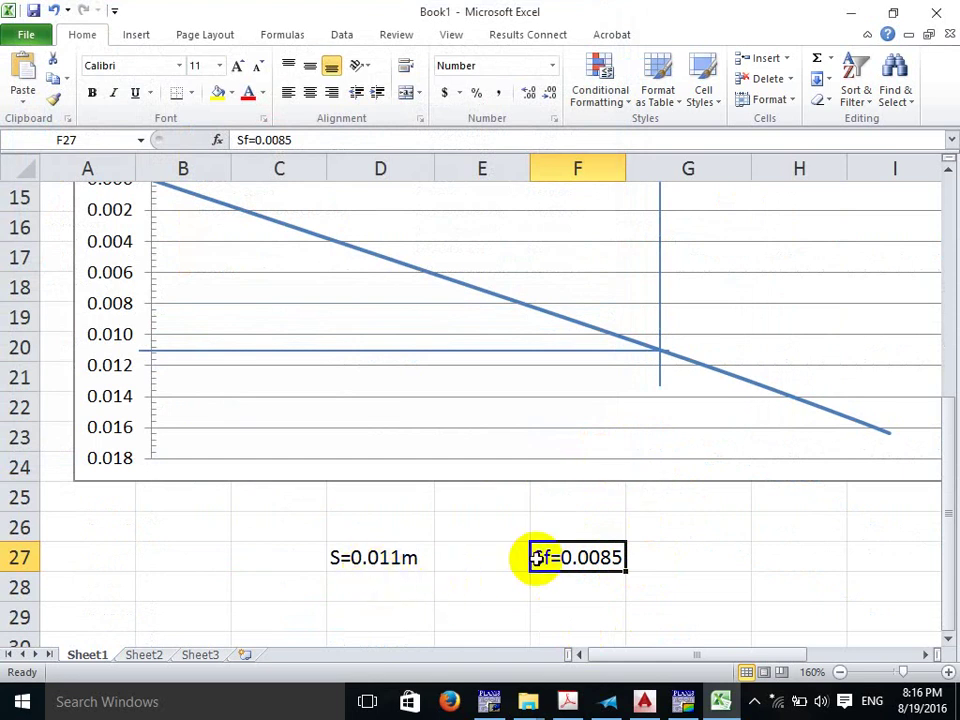
click(596, 594)
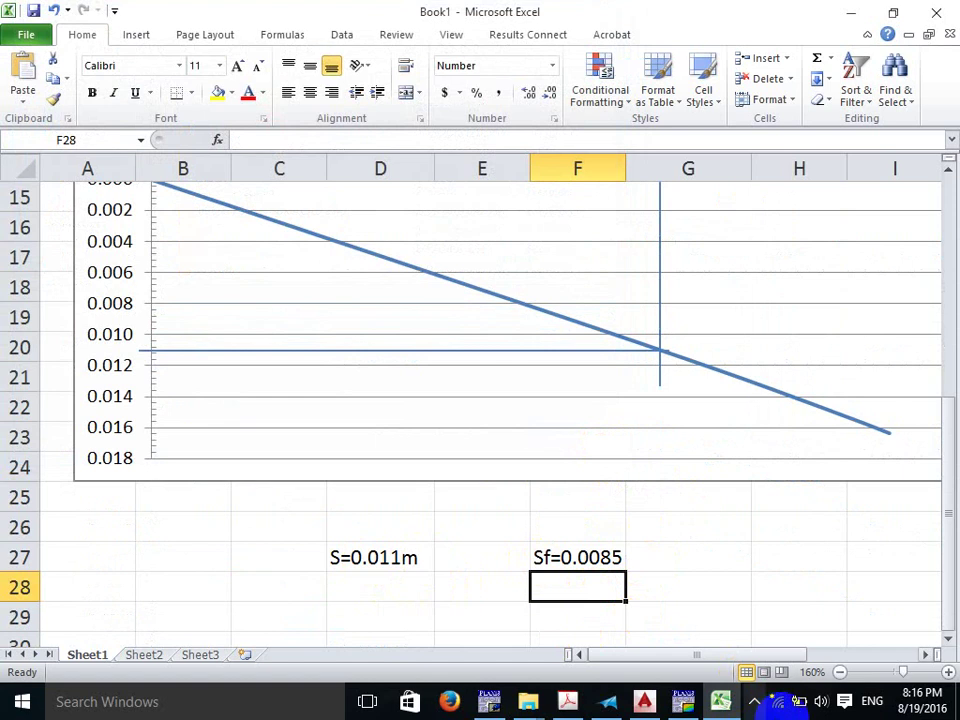
click(756, 706)
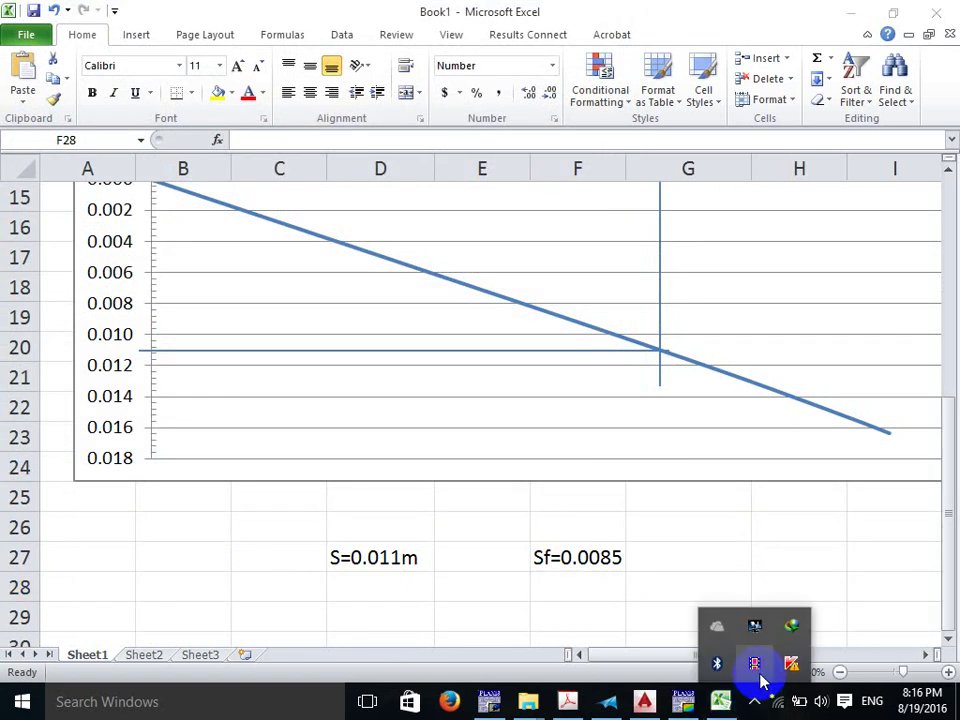